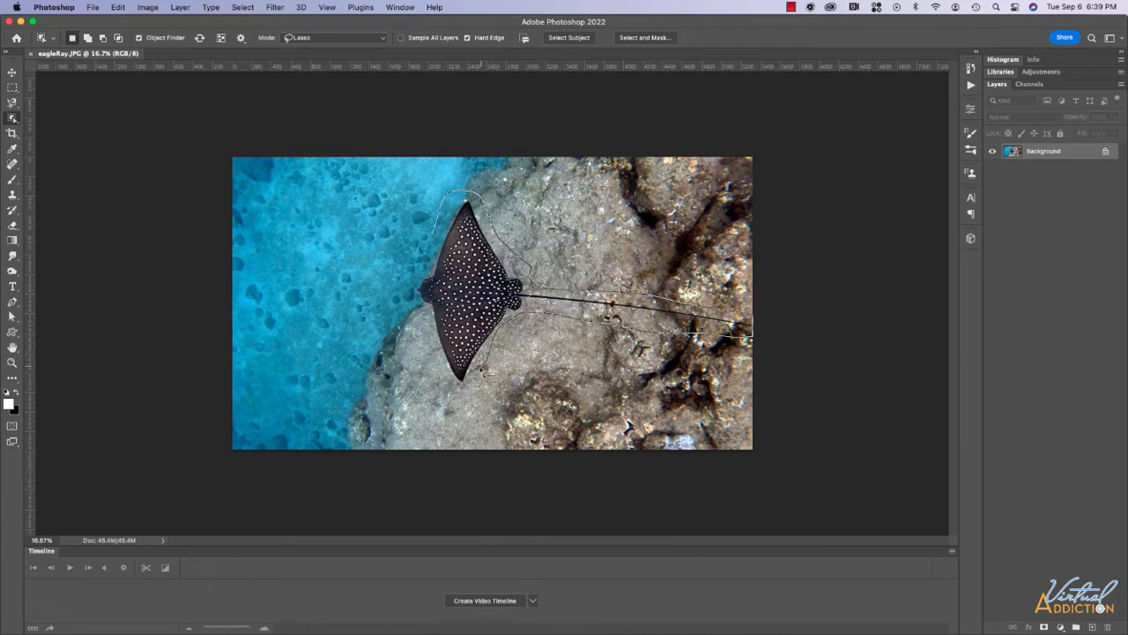
# Trace a freehand Lasso outline around the eagle ray and along its long tail.
pyautogui.moveTo(485, 374)
pyautogui.mouseDown()
pyautogui.moveTo(451, 396)
pyautogui.moveTo(438, 374)
pyautogui.moveTo(419, 265)
pyautogui.mouseUp()
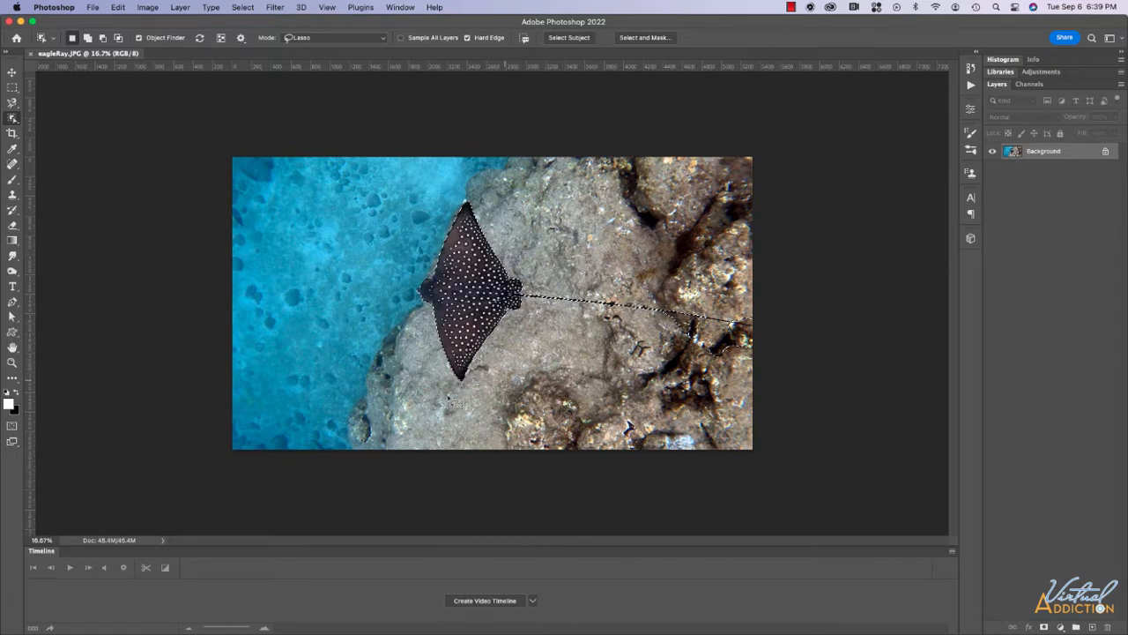
# Show the ray selection as a Quick Mask overlay, zoomed in on the ray, with the Brush tool ready.
pyautogui.click(12, 425)
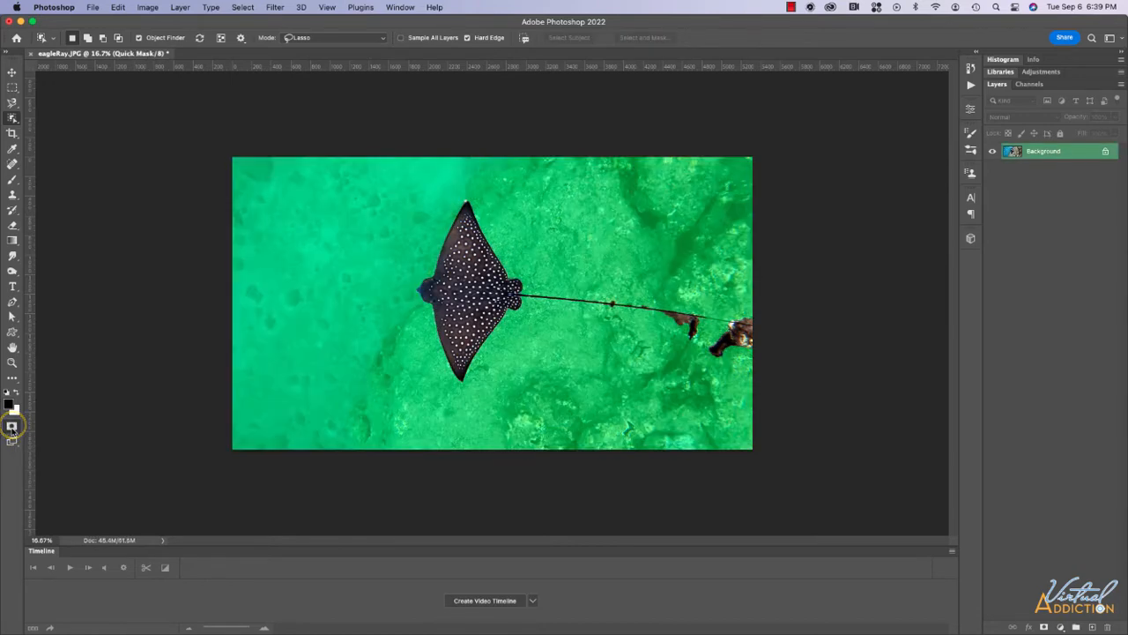
pyautogui.press('super+equal')
pyautogui.press('super+equal')
pyautogui.press('super+equal')
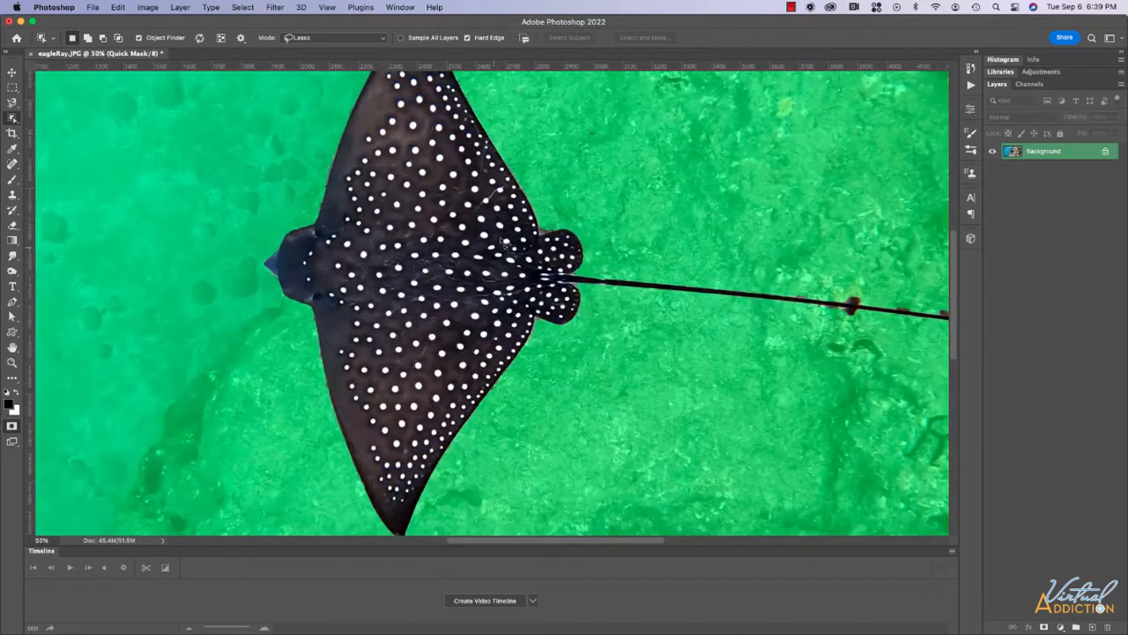
pyautogui.scroll(3, 345, 168)
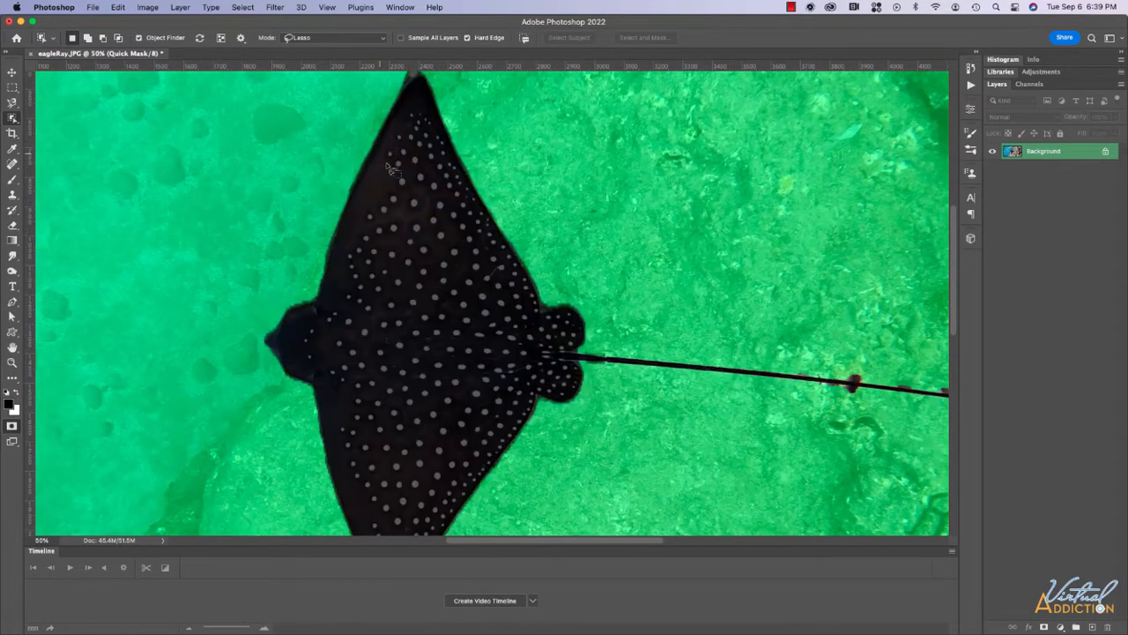
pyautogui.scroll(2, 388, 155)
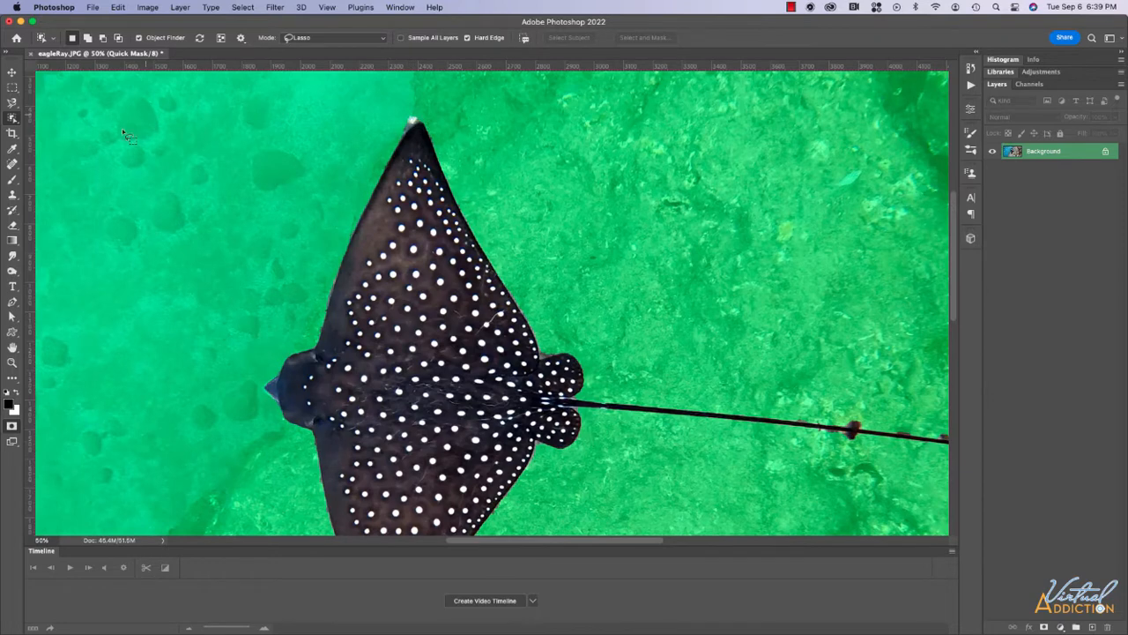
pyautogui.click(12, 179)
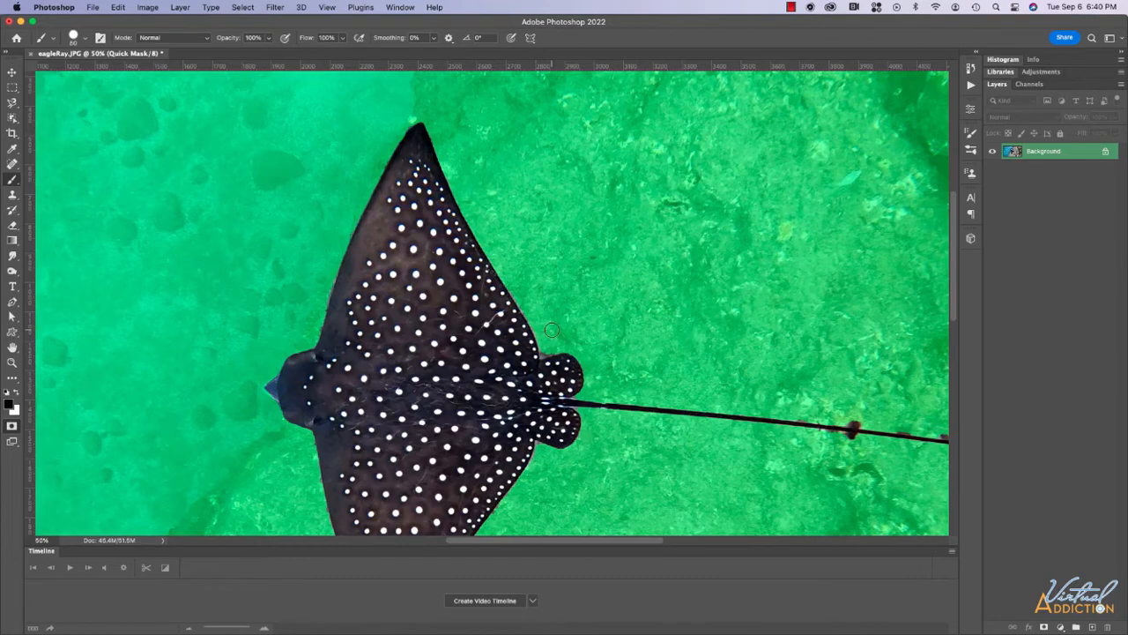
# At 100% zoom, paint out the brown rock blobs below, above and further along the tail.
pyautogui.press('super+equal')
pyautogui.press('super+equal')
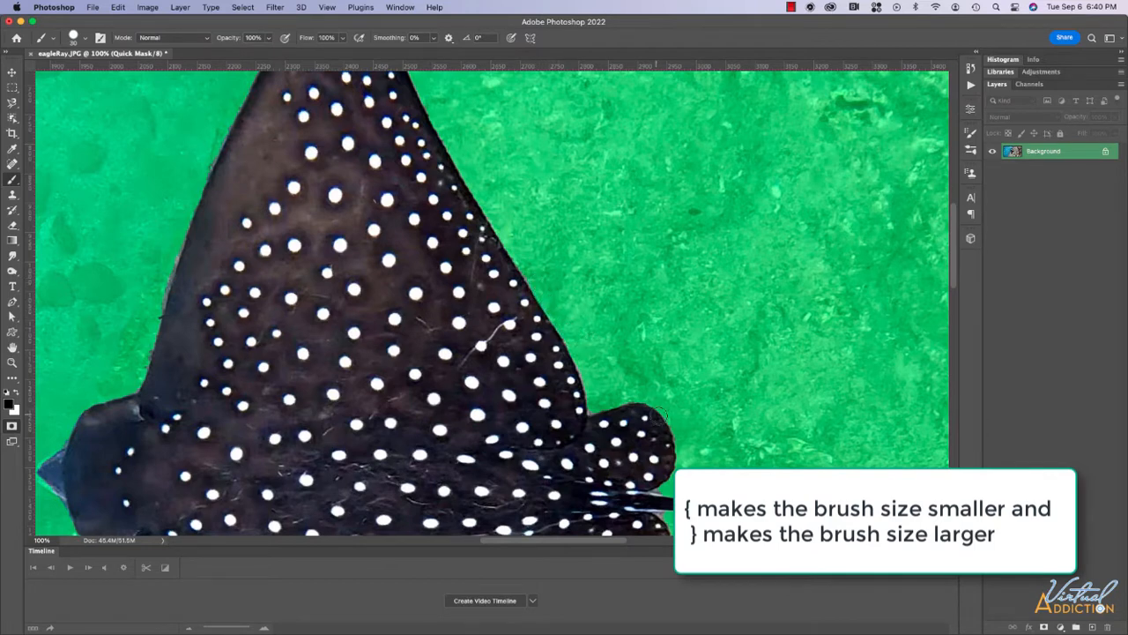
pyautogui.scroll(-5, 707, 459)
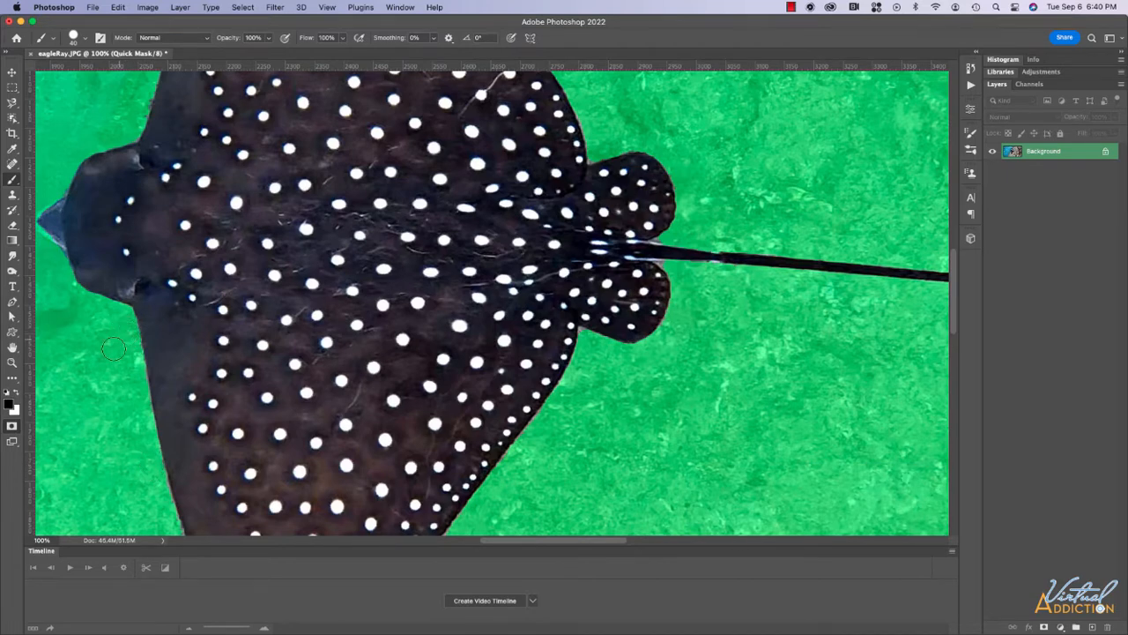
pyautogui.scroll(-5, 113, 348)
pyautogui.scroll(-3, 173, 405)
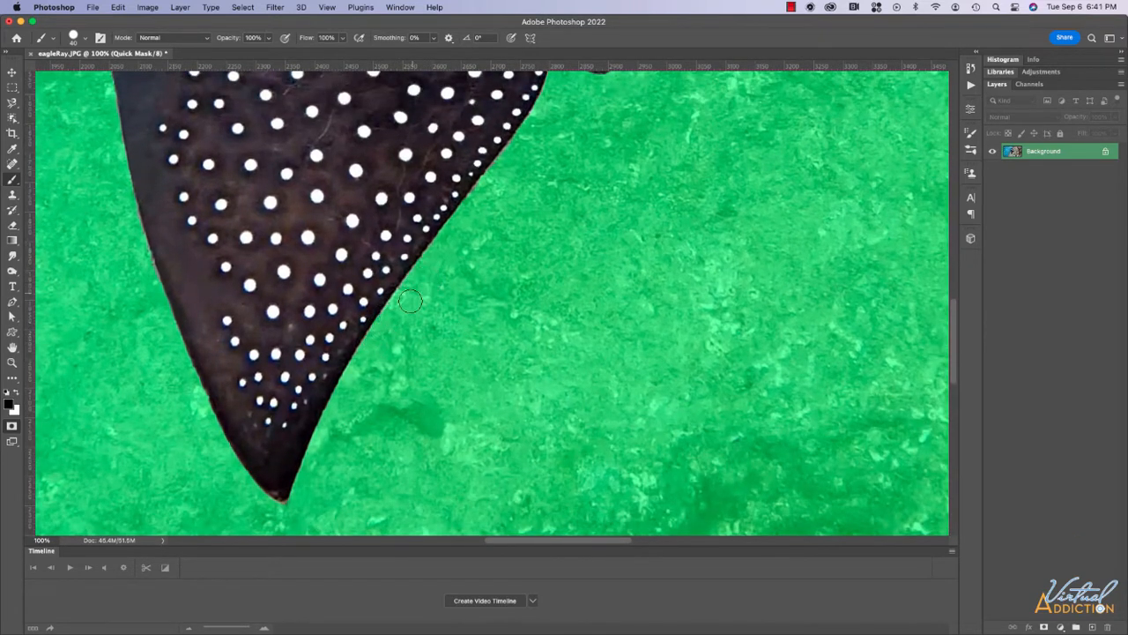
pyautogui.hscroll(10, 614, 269)
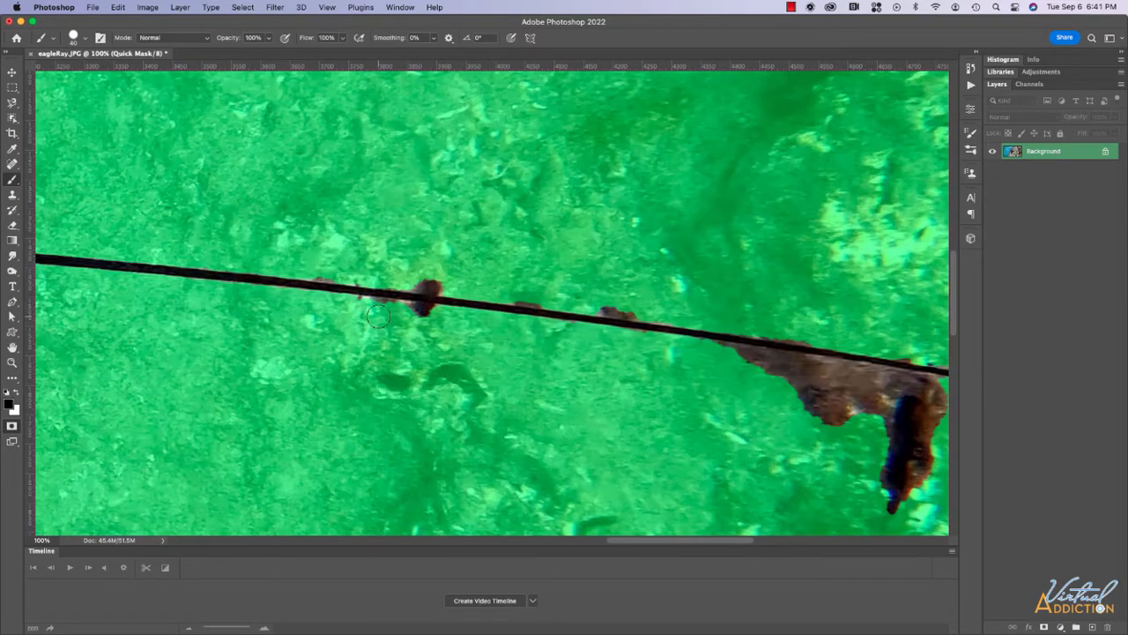
pyautogui.moveTo(402, 313); pyautogui.dragTo(437, 315)
pyautogui.moveTo(404, 282); pyautogui.dragTo(445, 283)
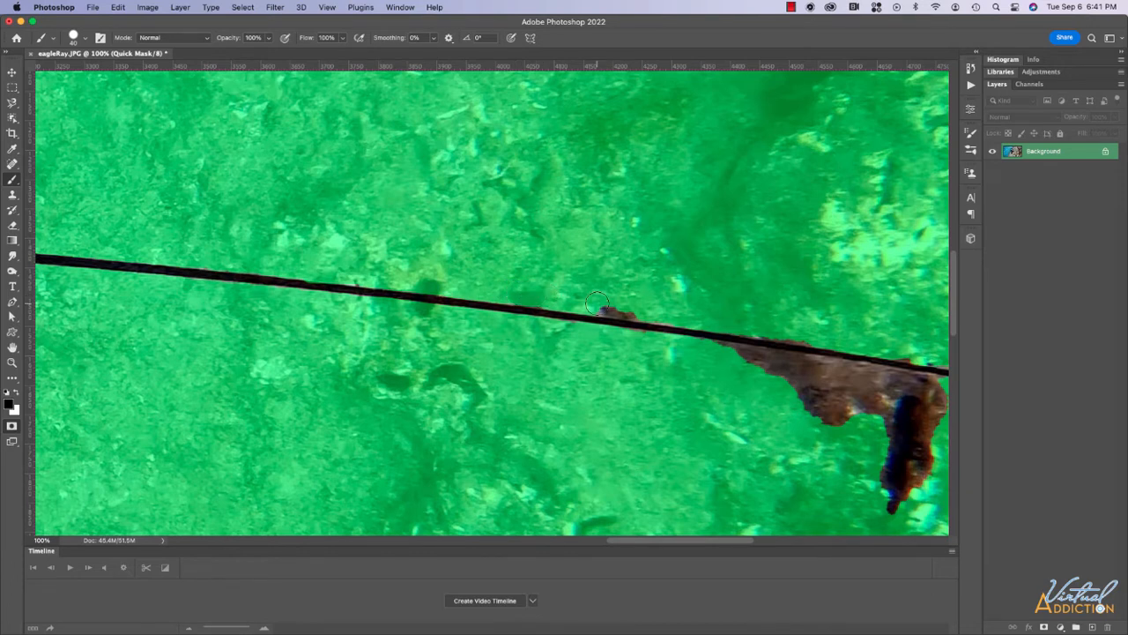
pyautogui.moveTo(597, 302); pyautogui.dragTo(670, 310)
pyautogui.hscroll(8, 776, 393)
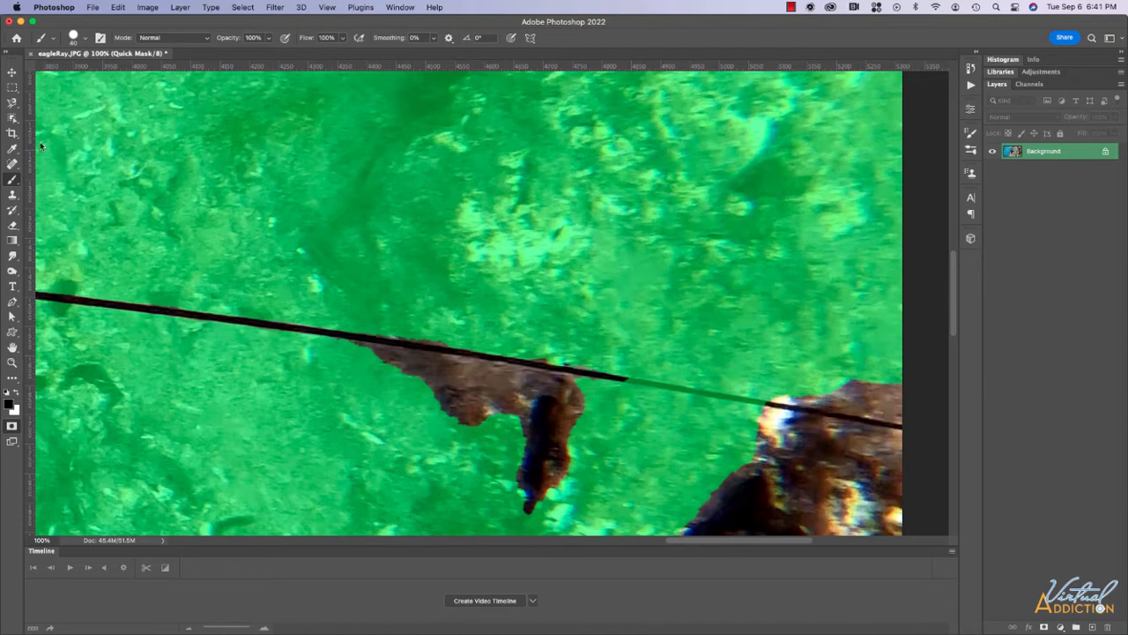
# Select a thin Polygonal Lasso strip along the tail, then take the Brush with white as the painting colour.
pyautogui.click(12, 104)
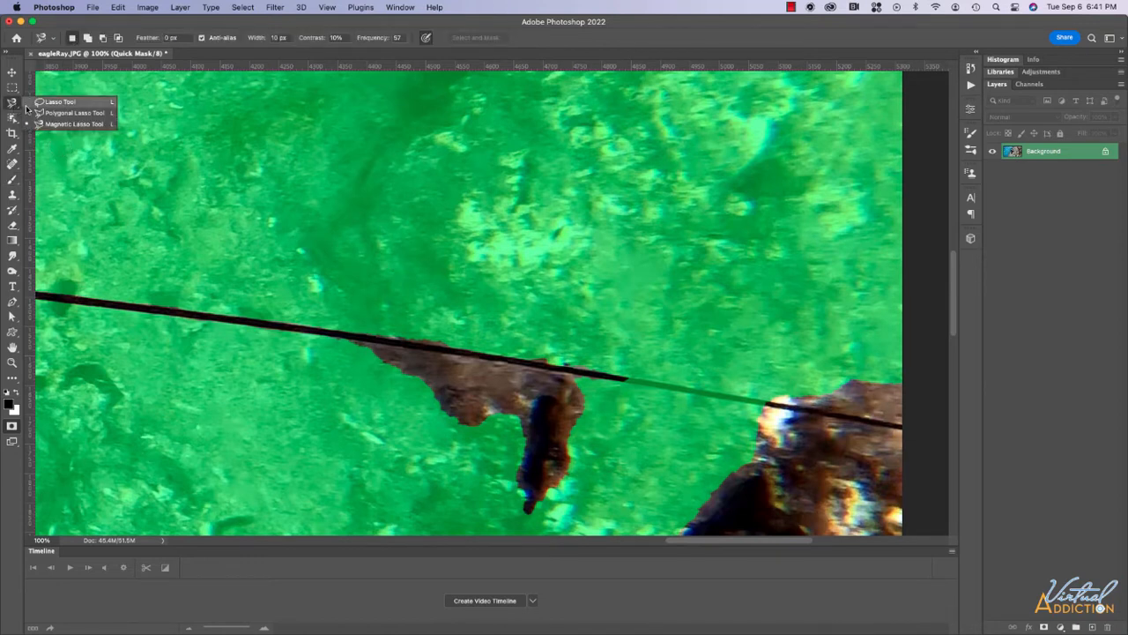
pyautogui.click(60, 114)
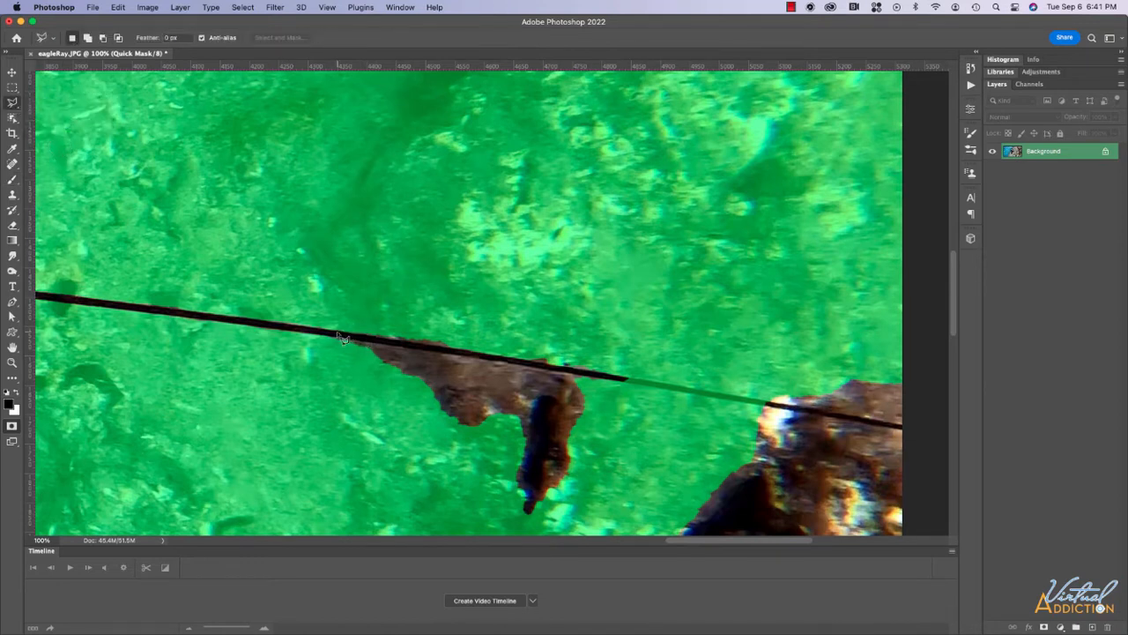
pyautogui.click(339, 335)
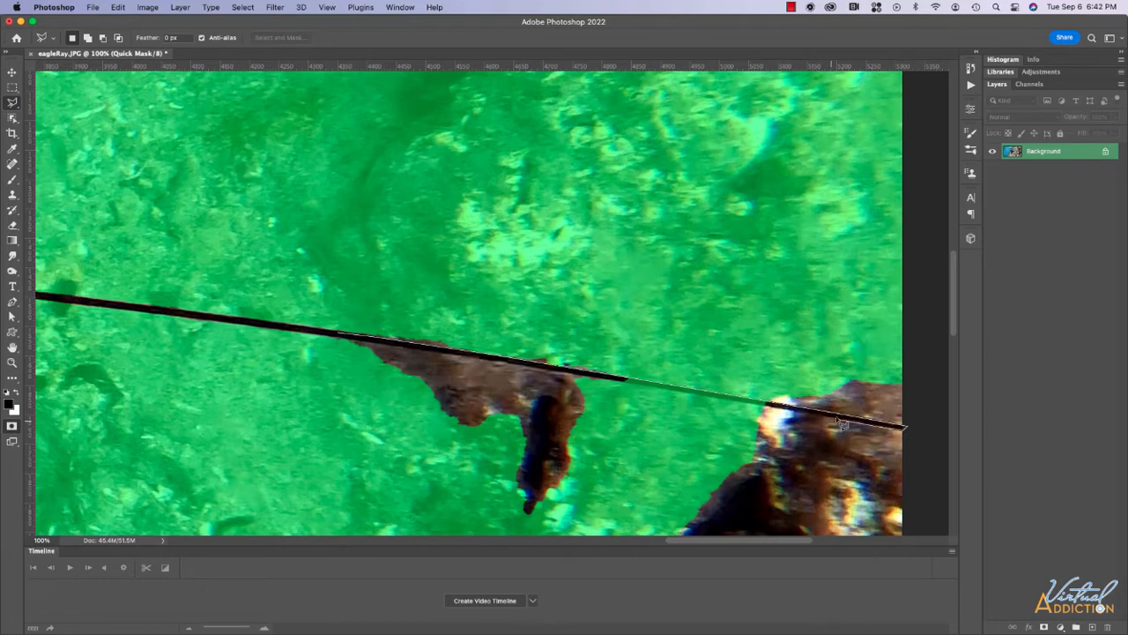
pyautogui.click(899, 429)
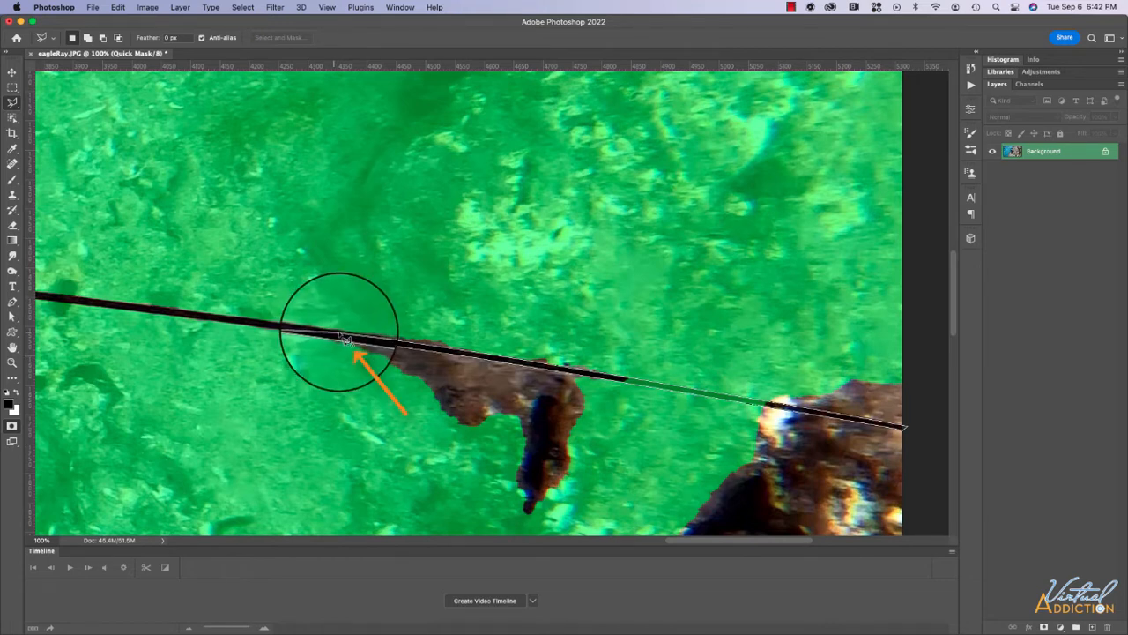
pyautogui.click(343, 338)
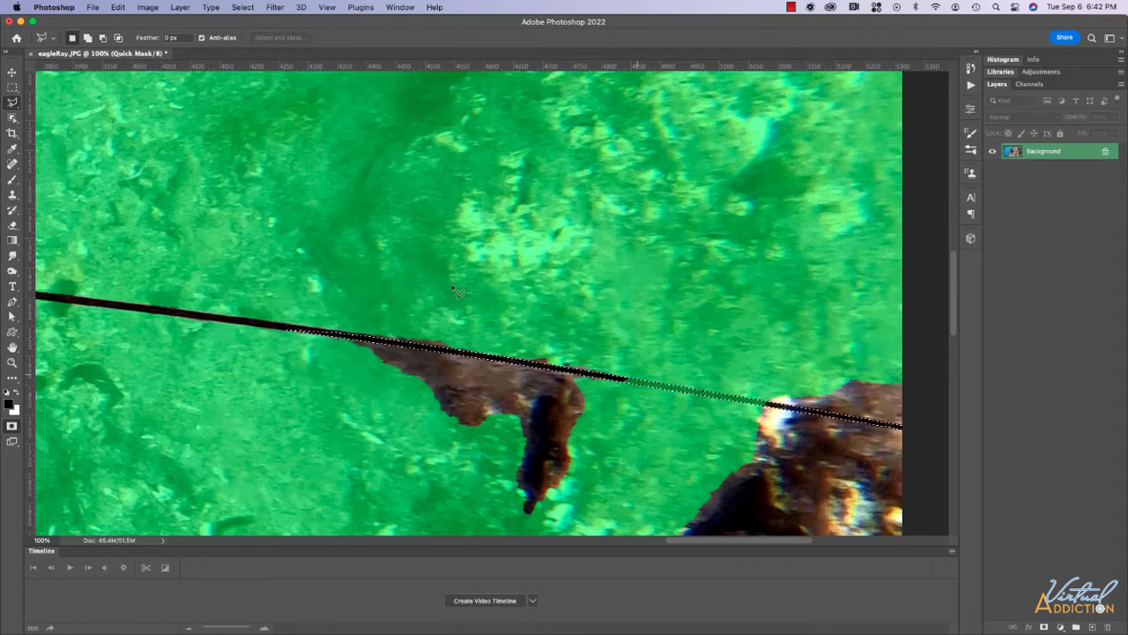
pyautogui.click(12, 179)
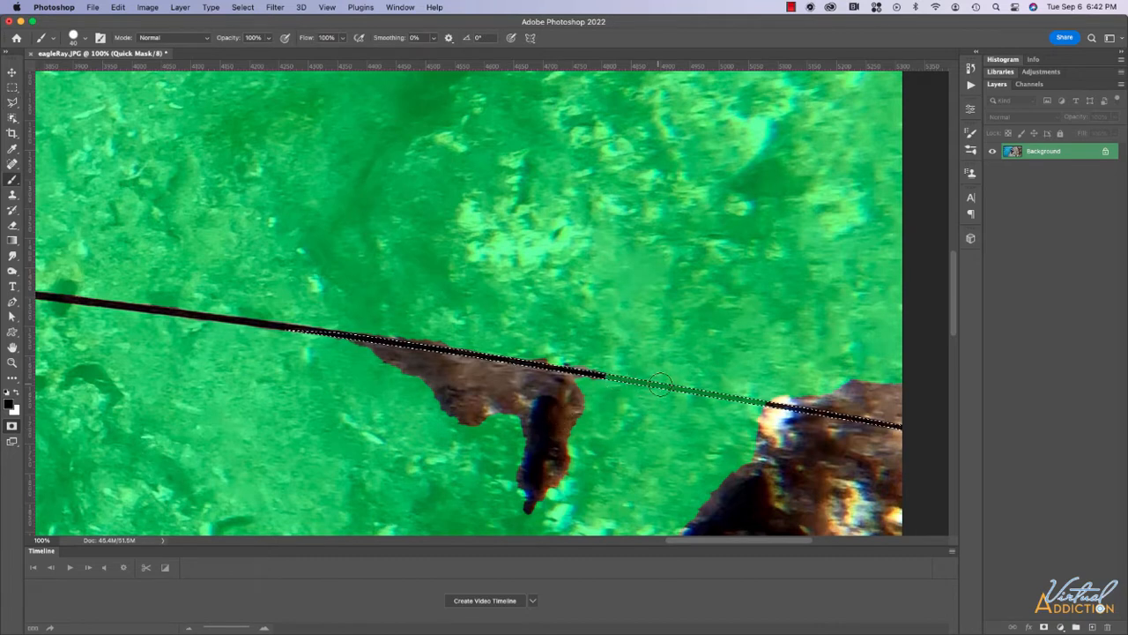
pyautogui.press('x')
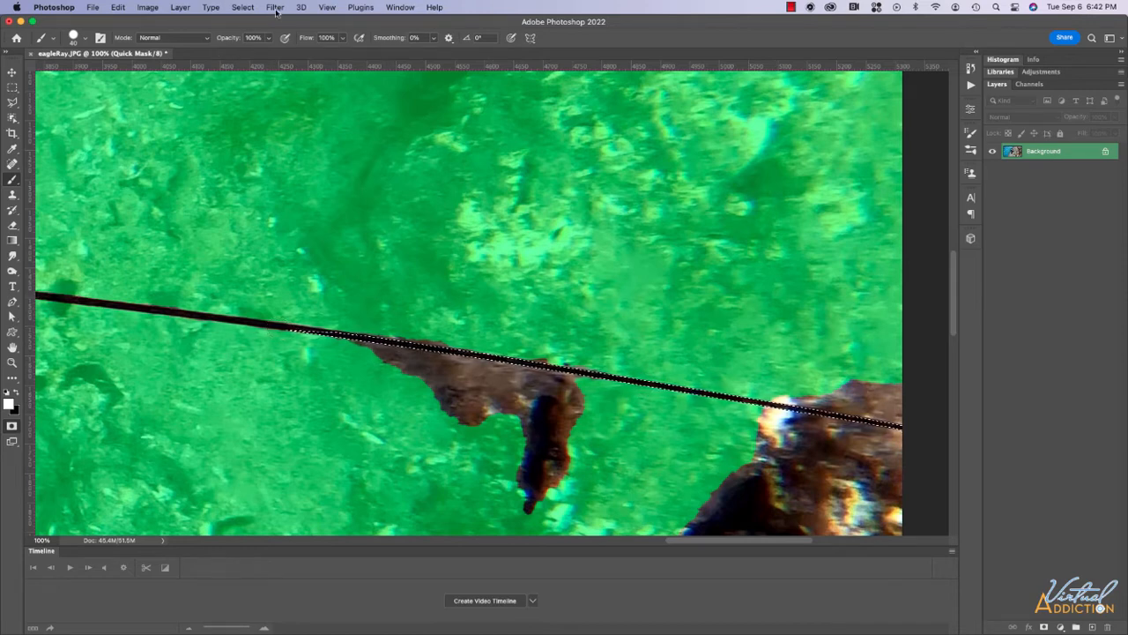
# Invert the tail strip selection, paint black over the remaining rock patches, and zoom out to the whole image.
pyautogui.click(243, 8)
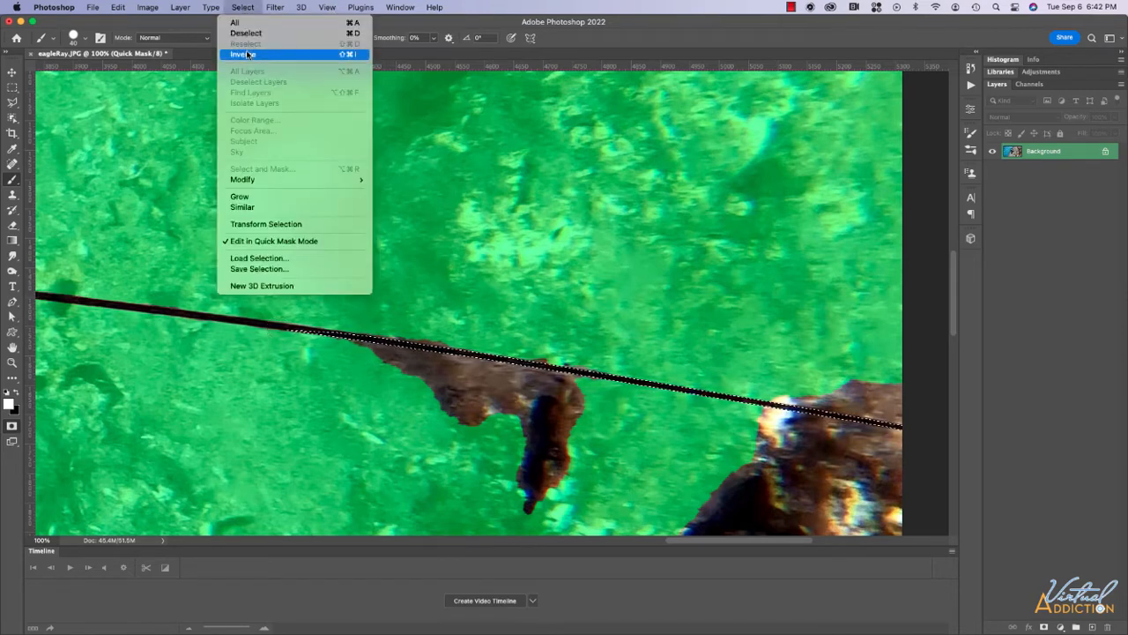
pyautogui.click(242, 56)
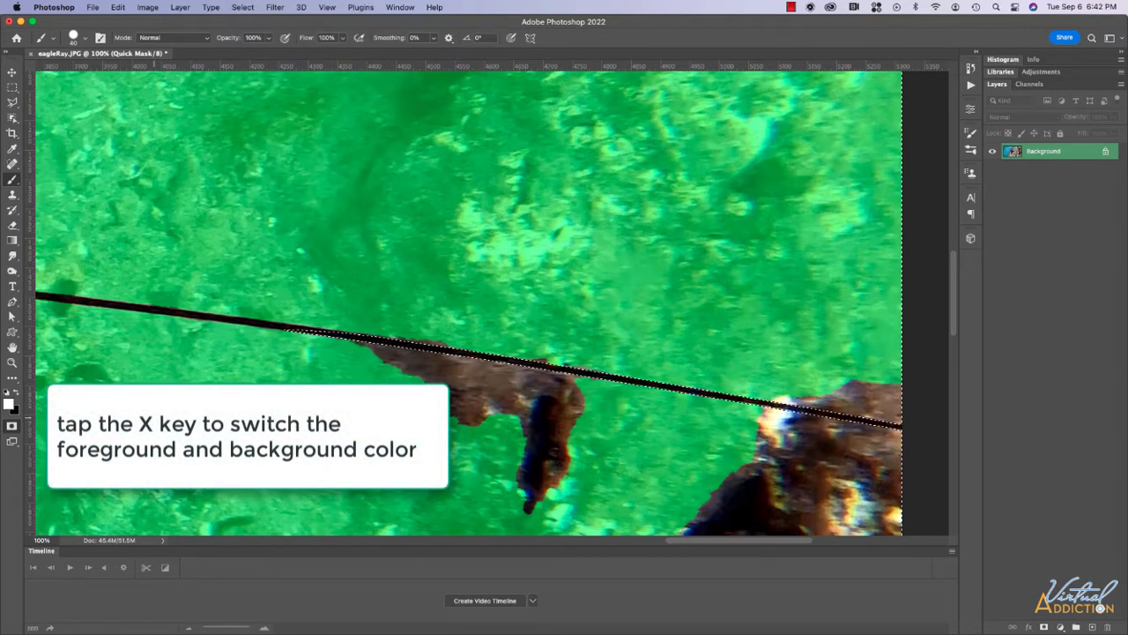
pyautogui.press('x')
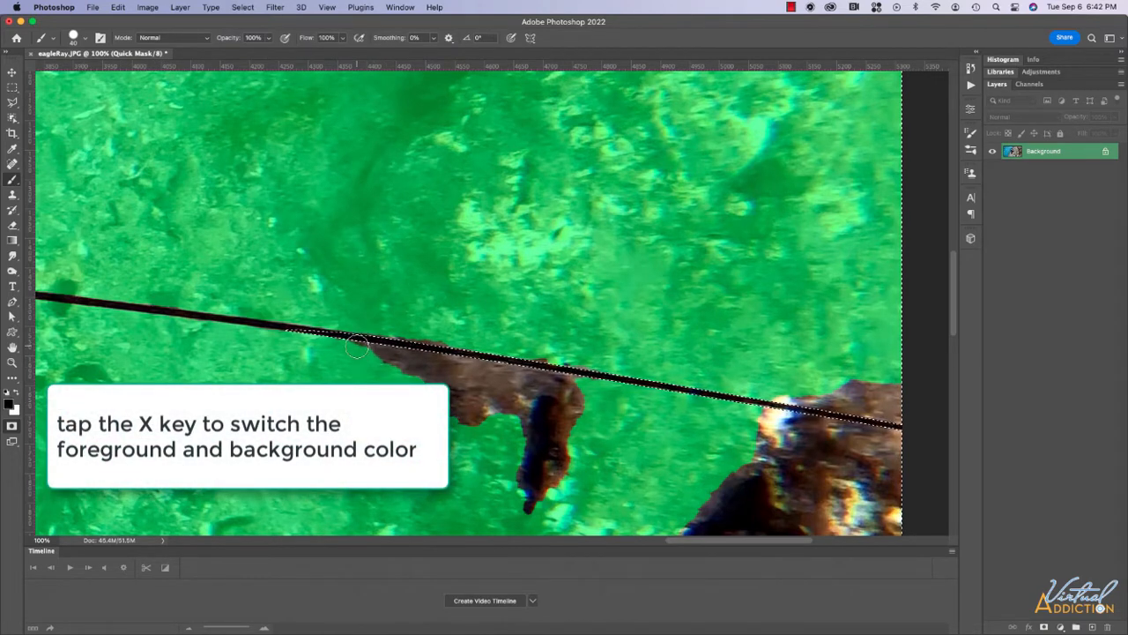
pyautogui.moveTo(384, 369)
pyautogui.mouseDown()
pyautogui.moveTo(575, 410)
pyautogui.moveTo(507, 422)
pyautogui.moveTo(544, 419)
pyautogui.moveTo(514, 458)
pyautogui.moveTo(568, 497)
pyautogui.moveTo(585, 490)
pyautogui.moveTo(527, 514)
pyautogui.mouseUp()
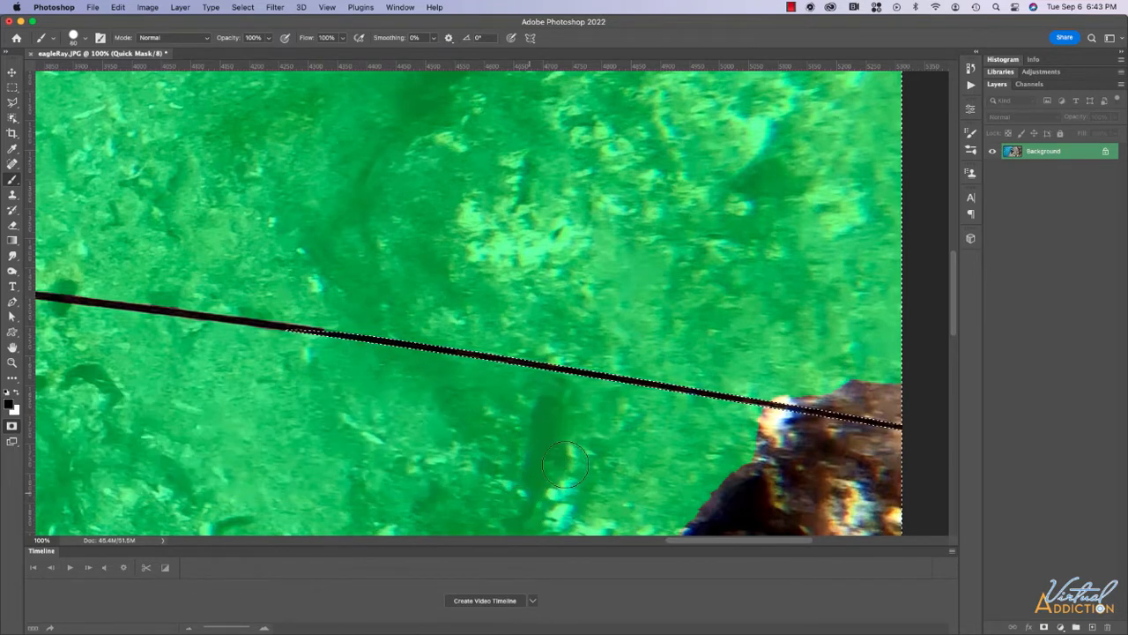
pyautogui.moveTo(685, 514)
pyautogui.mouseDown()
pyautogui.moveTo(907, 514)
pyautogui.moveTo(719, 513)
pyautogui.moveTo(896, 494)
pyautogui.moveTo(742, 482)
pyautogui.moveTo(790, 455)
pyautogui.moveTo(899, 449)
pyautogui.moveTo(792, 440)
pyautogui.moveTo(747, 418)
pyautogui.moveTo(795, 407)
pyautogui.moveTo(908, 413)
pyautogui.moveTo(799, 384)
pyautogui.moveTo(902, 378)
pyautogui.mouseUp()
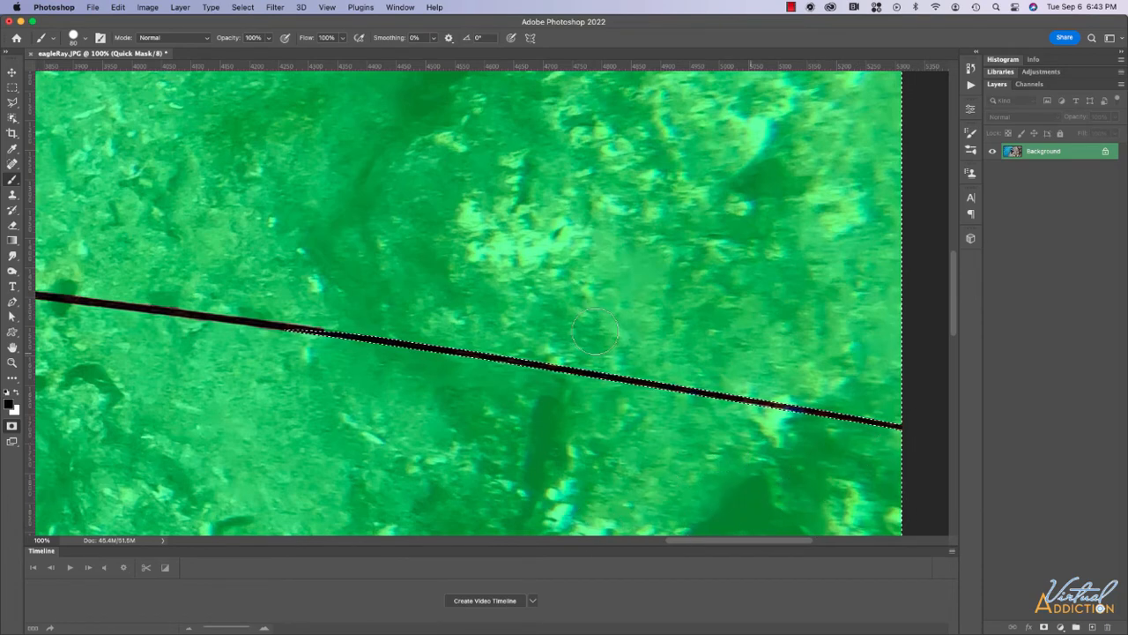
pyautogui.press('super+minus')
pyautogui.press('super+minus')
pyautogui.press('super+minus')
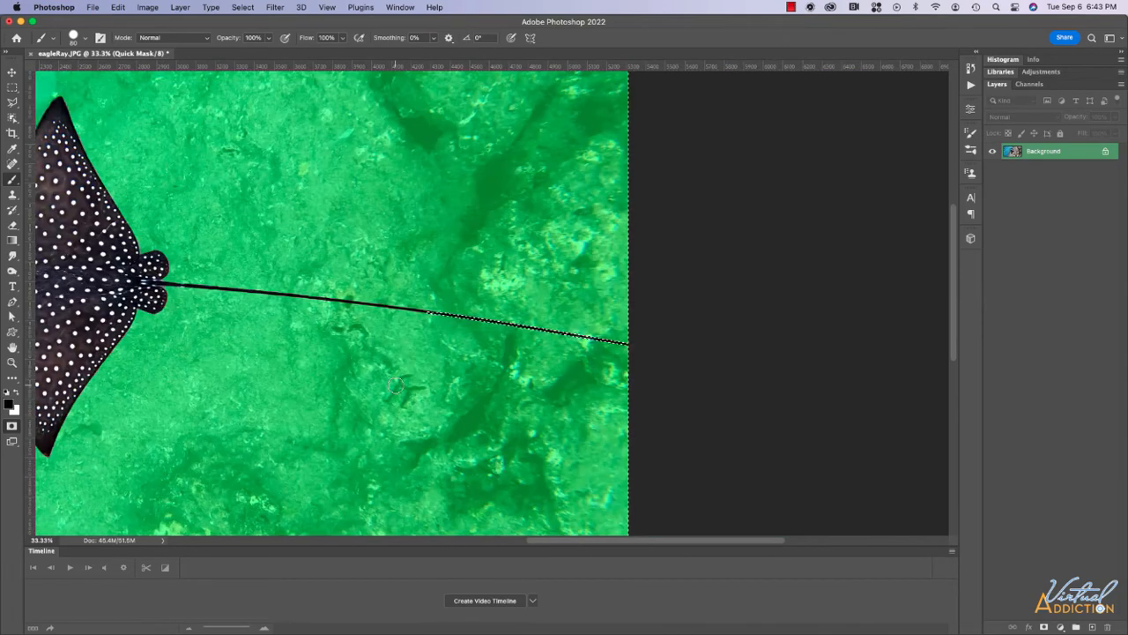
pyautogui.hscroll(-6, 405, 387)
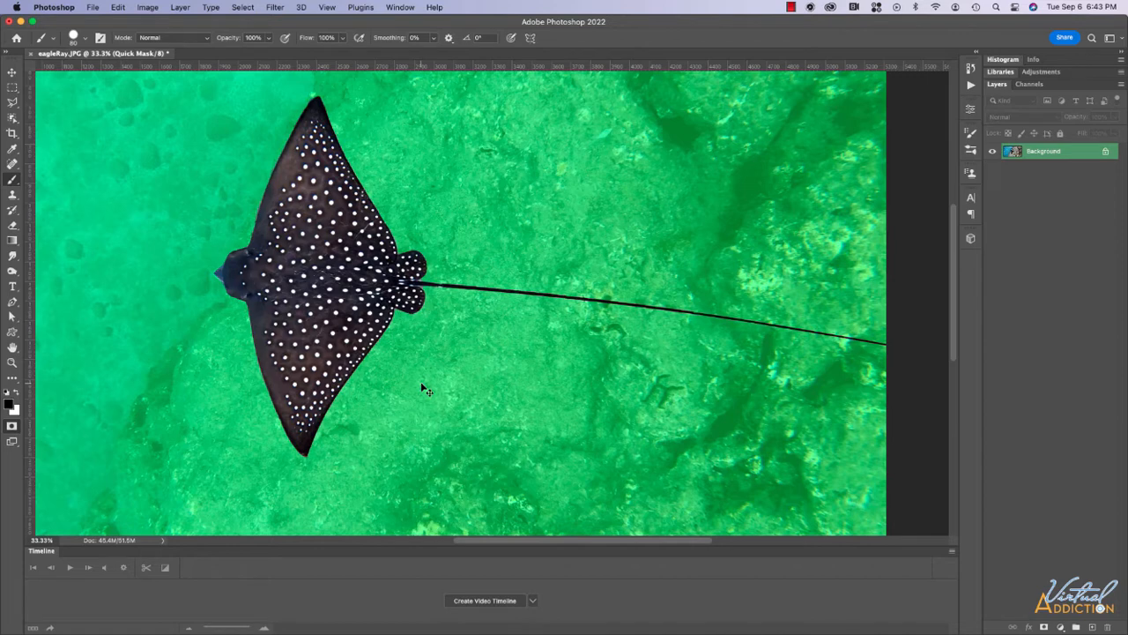
pyautogui.press('super+minus')
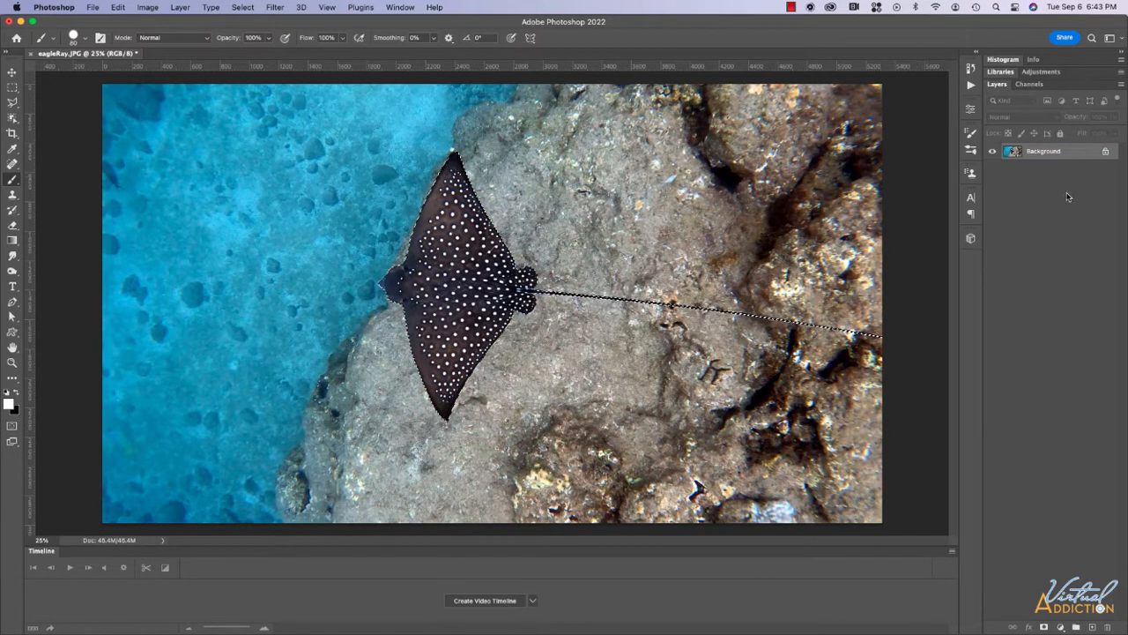
# Duplicate the Background layer and rename the copy eagleRay.
pyautogui.moveTo(1061, 155); pyautogui.dragTo(1091, 626)
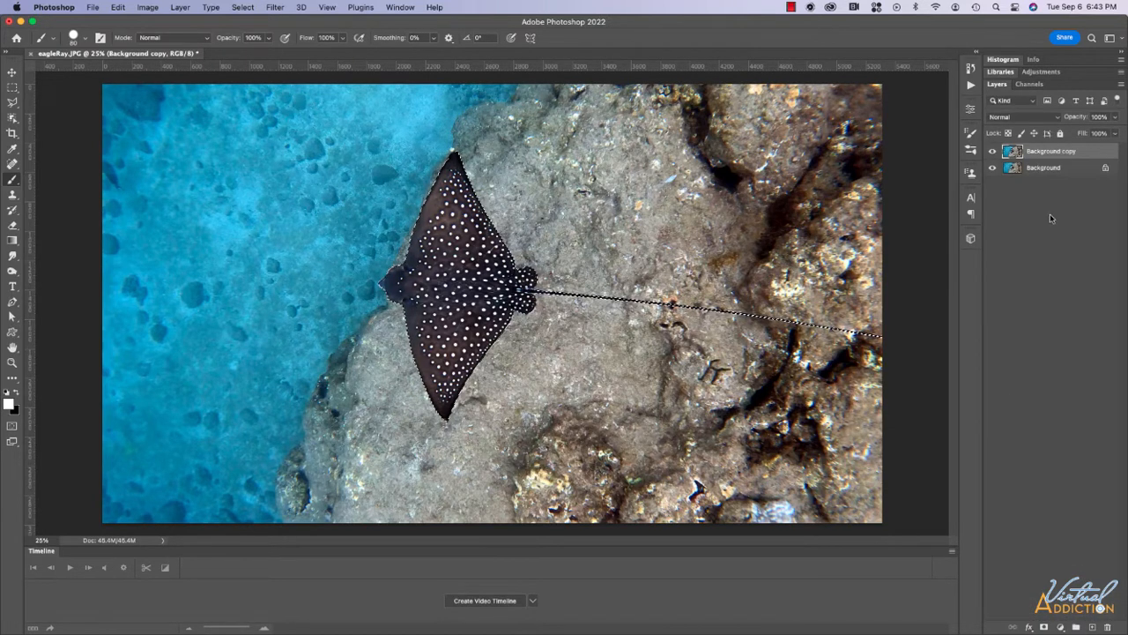
pyautogui.doubleClick(1044, 152)
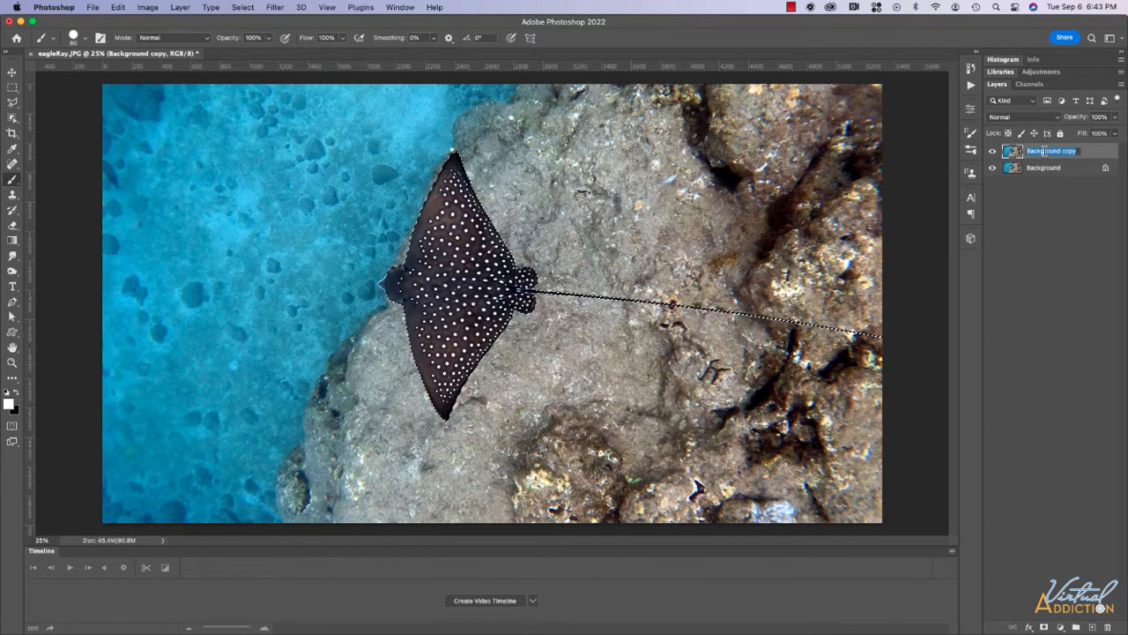
pyautogui.write('eagle')
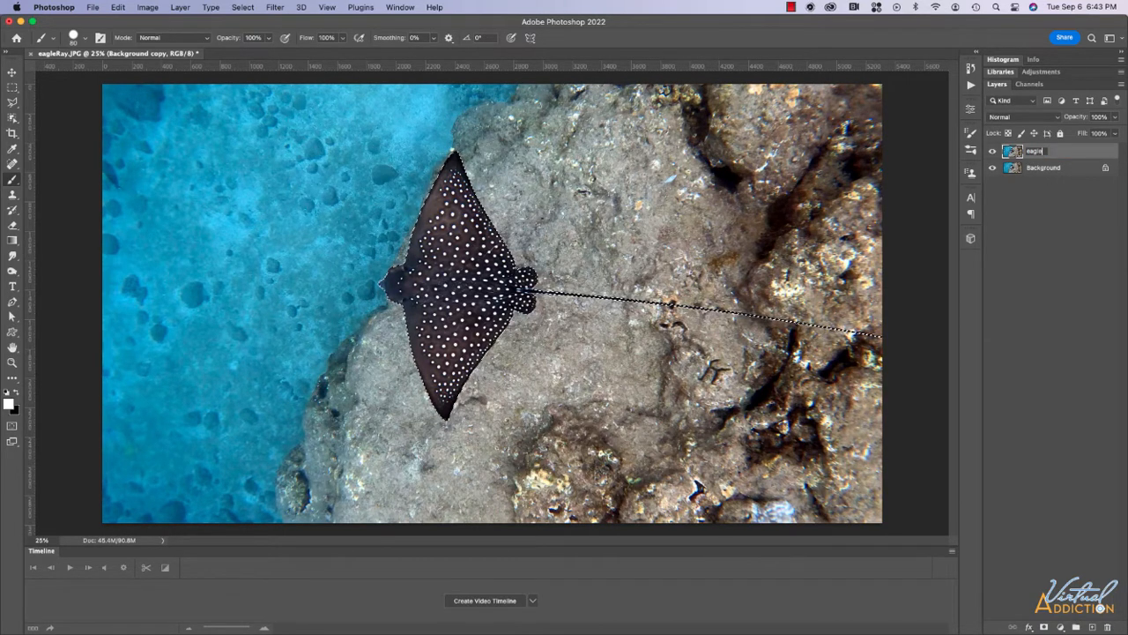
pyautogui.write('Ray')
pyautogui.press('Return')
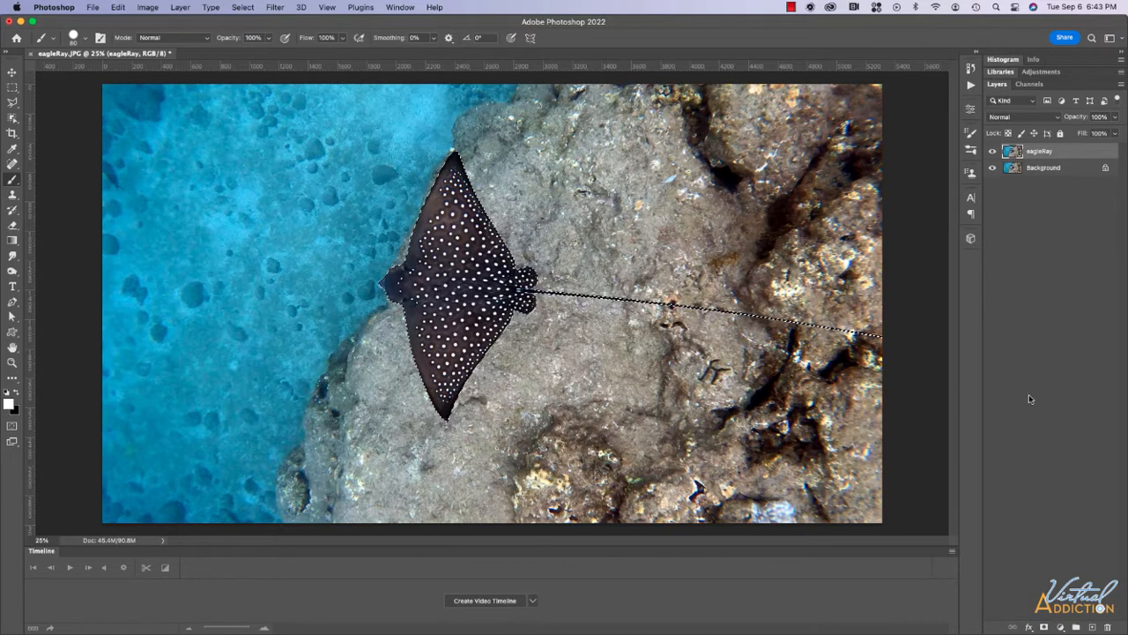
# Add a layer mask from the ray selection and check the cut-out by toggling Background visibility.
pyautogui.click(1044, 625)
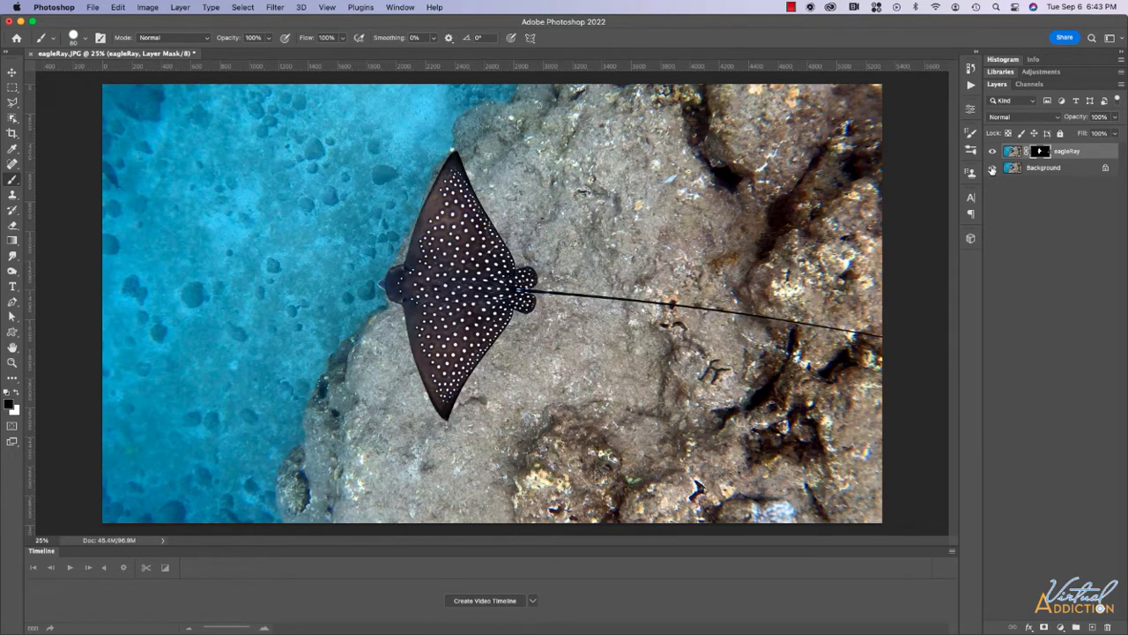
pyautogui.click(992, 168)
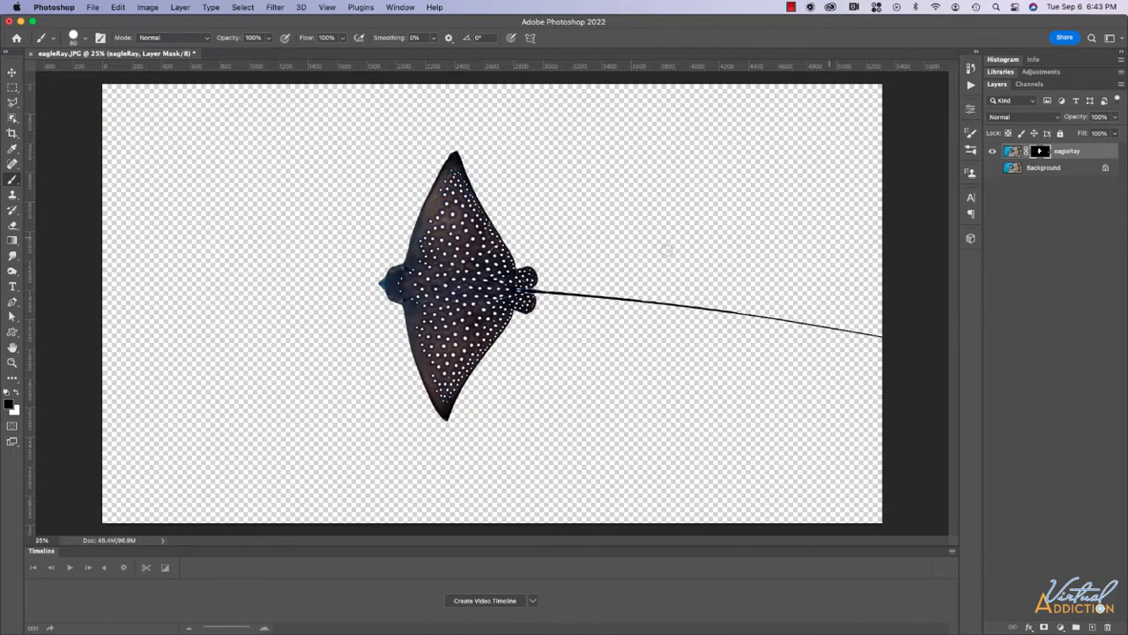
pyautogui.click(991, 169)
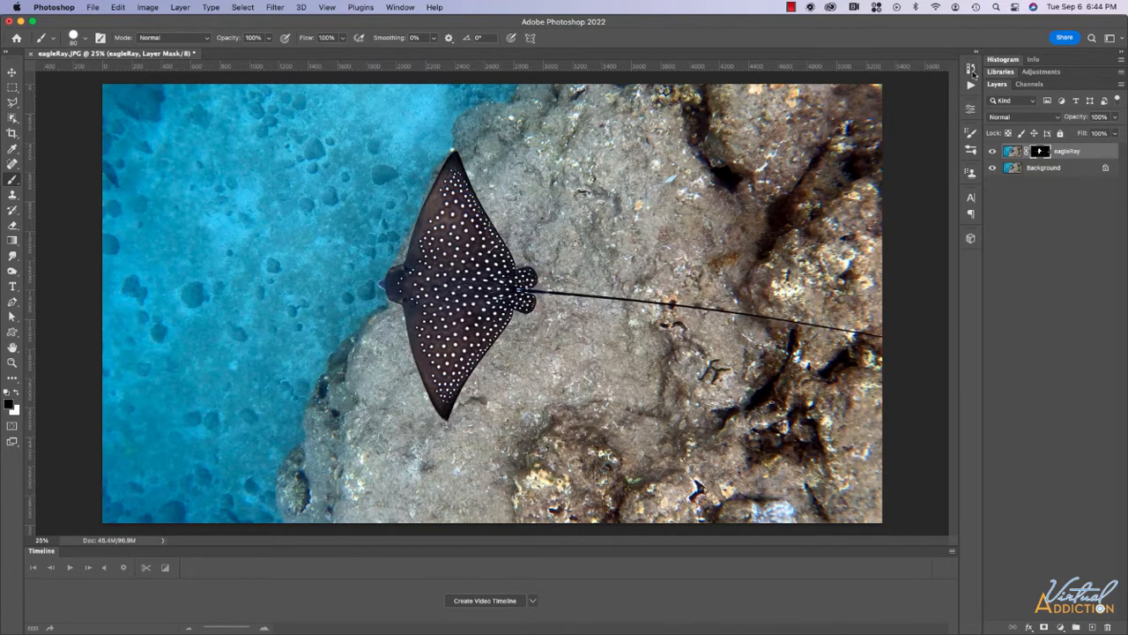
# Set the eagleRay layer mask Feather to 1 px in Properties.
pyautogui.click(971, 108)
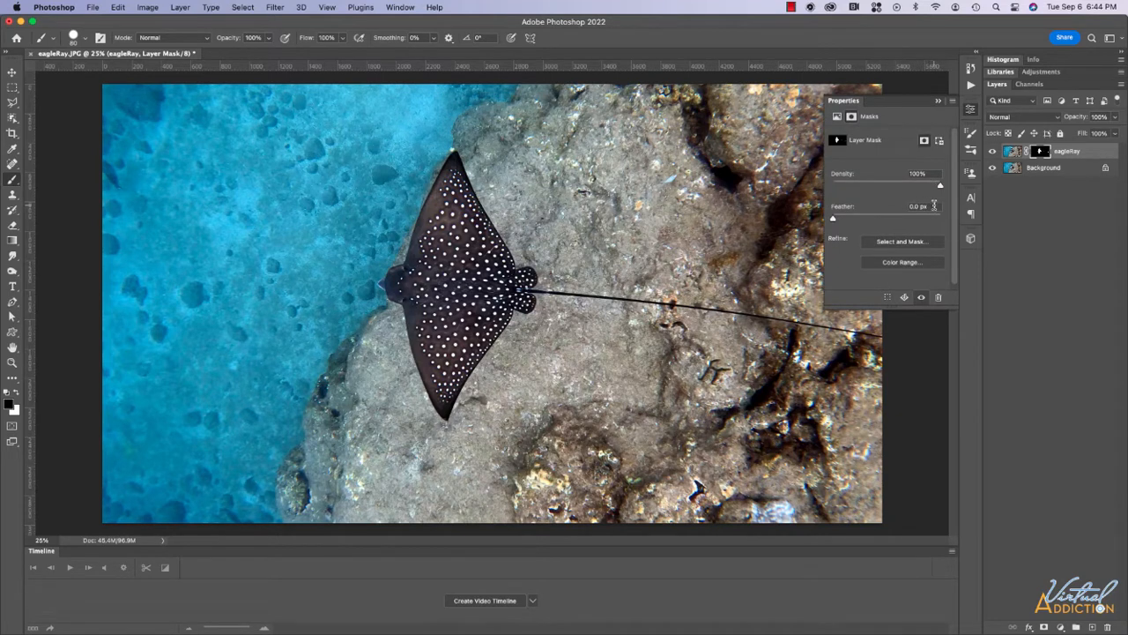
pyautogui.click(930, 206)
pyautogui.write('1')
pyautogui.press('Return')
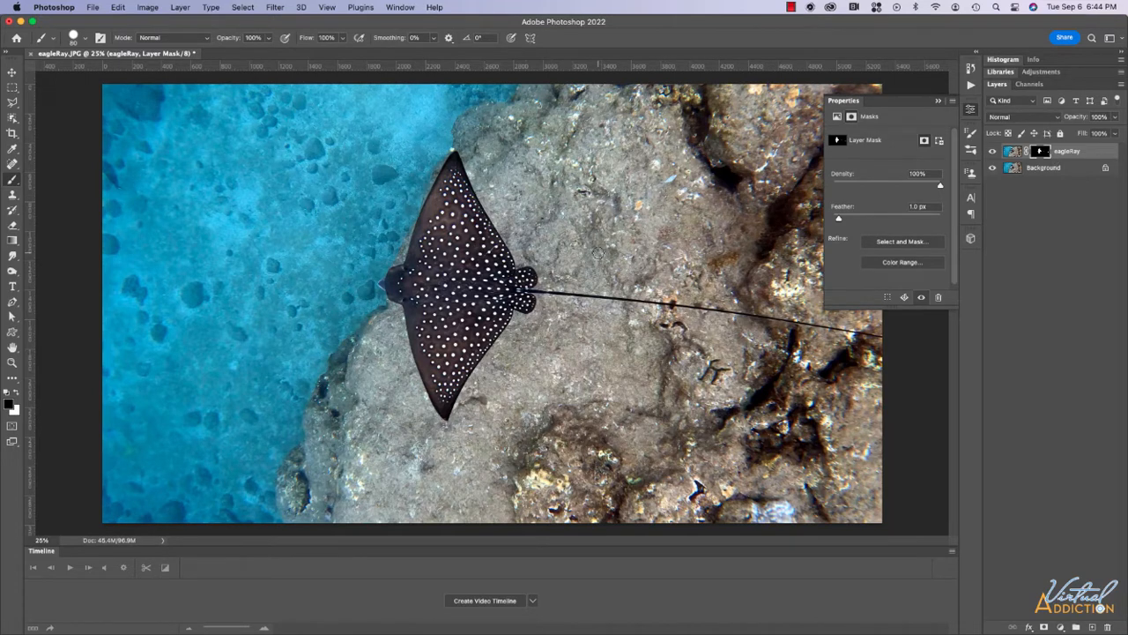
# Load the mask as a selection and expand it by 10 pixels.
pyautogui.keyDown('super'); pyautogui.click(1043, 153); pyautogui.keyUp('super')
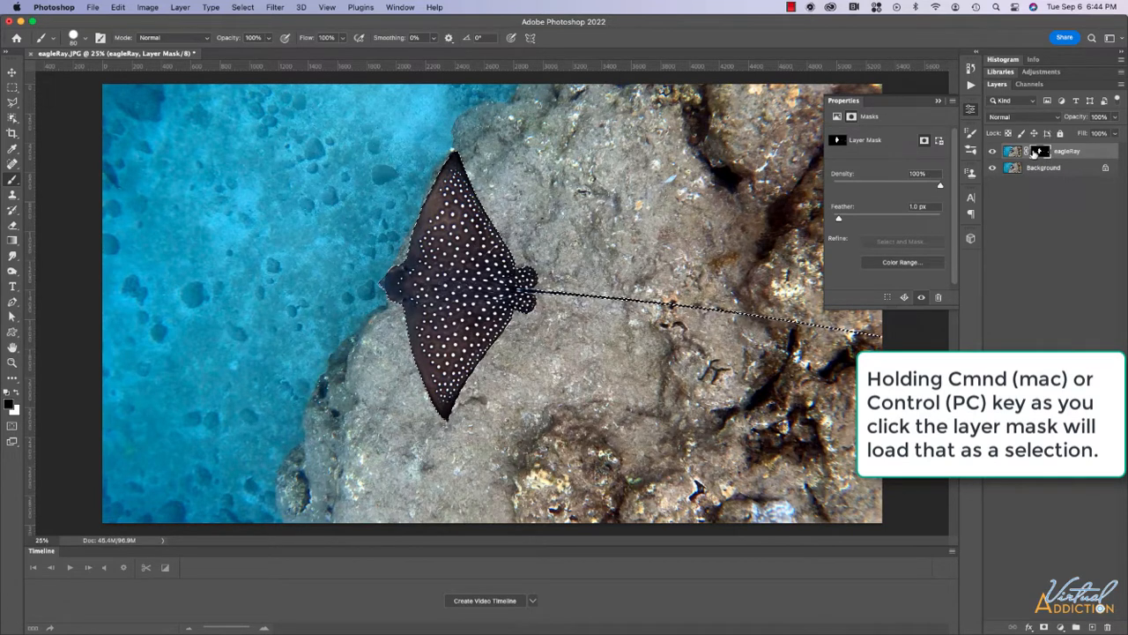
pyautogui.click(244, 10)
pyautogui.moveTo(344, 180)
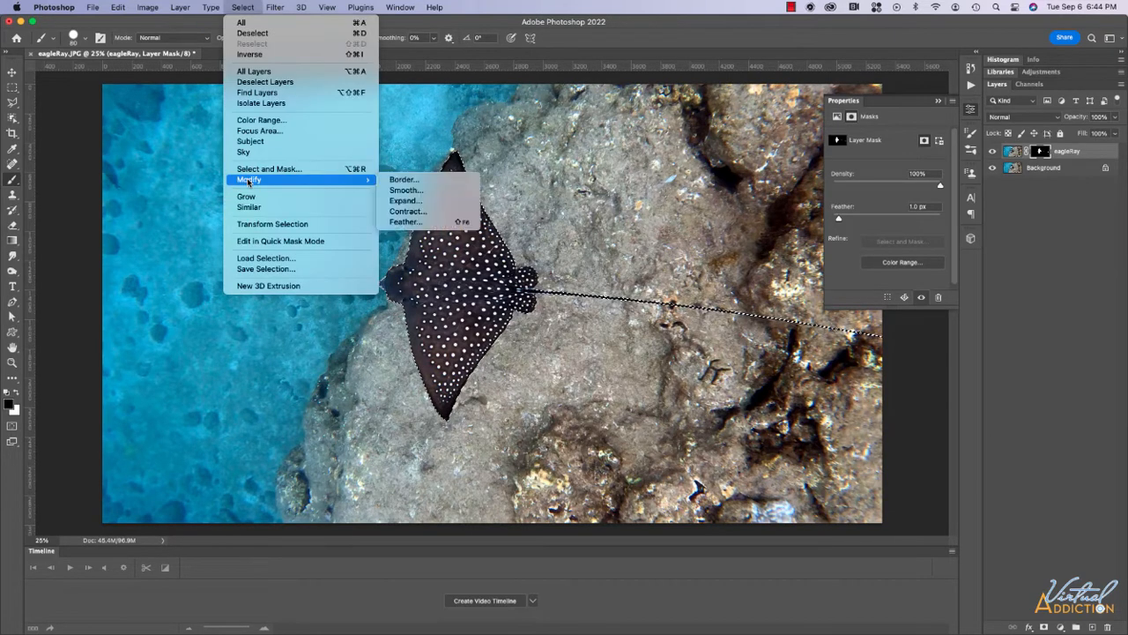
pyautogui.click(406, 201)
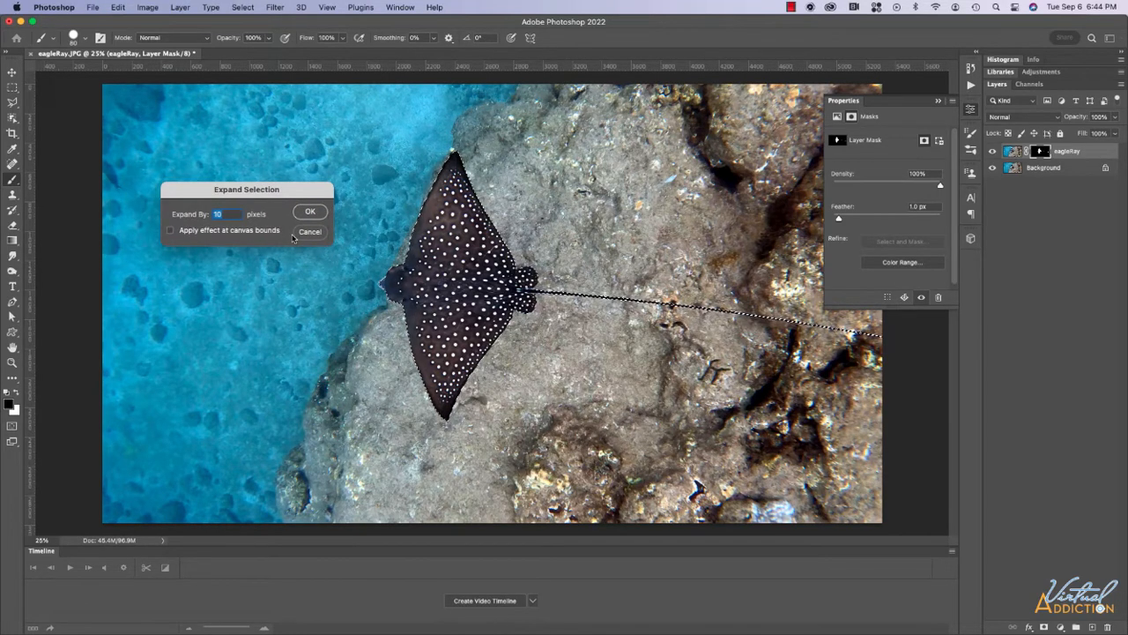
pyautogui.click(308, 211)
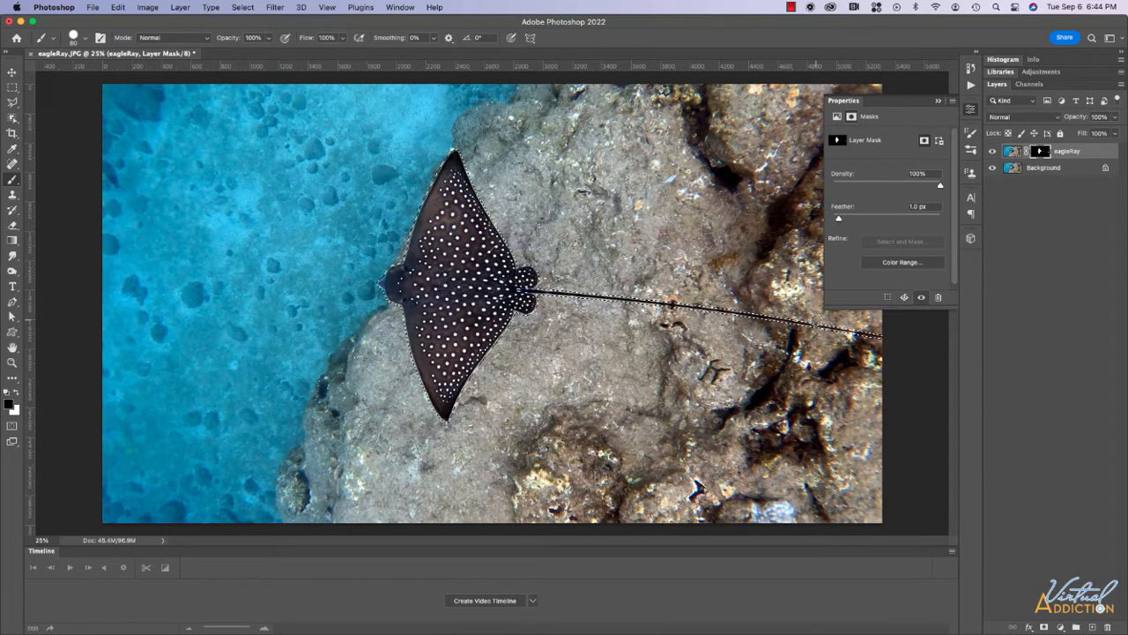
pyautogui.click(1010, 168)
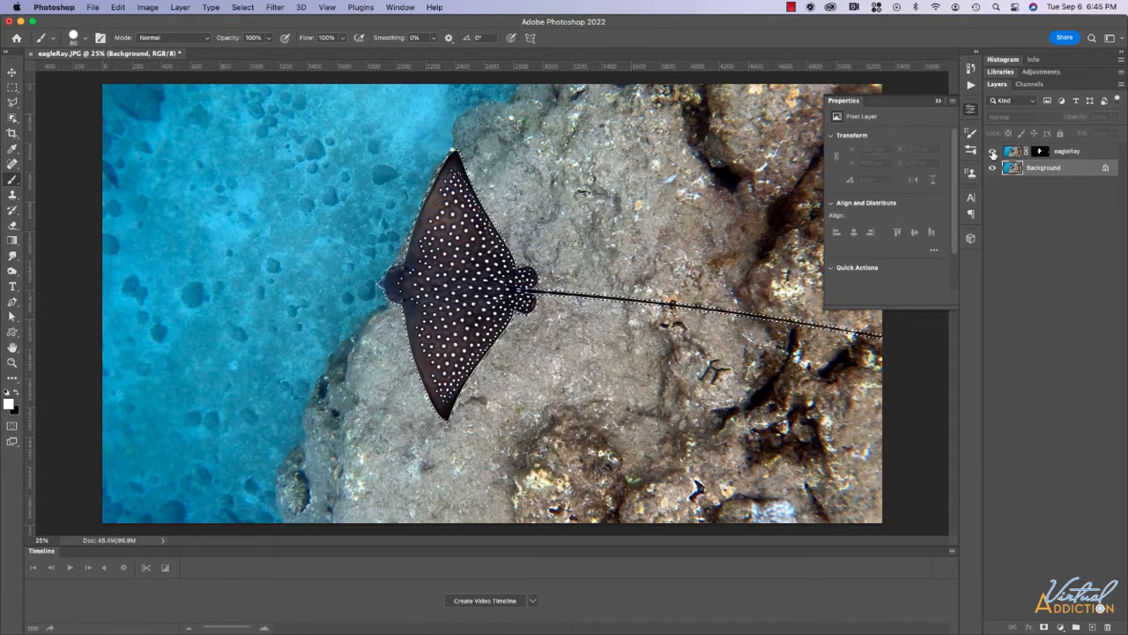
# Hide eagleRay and convert the locked Background into a regular layer named background.
pyautogui.click(992, 152)
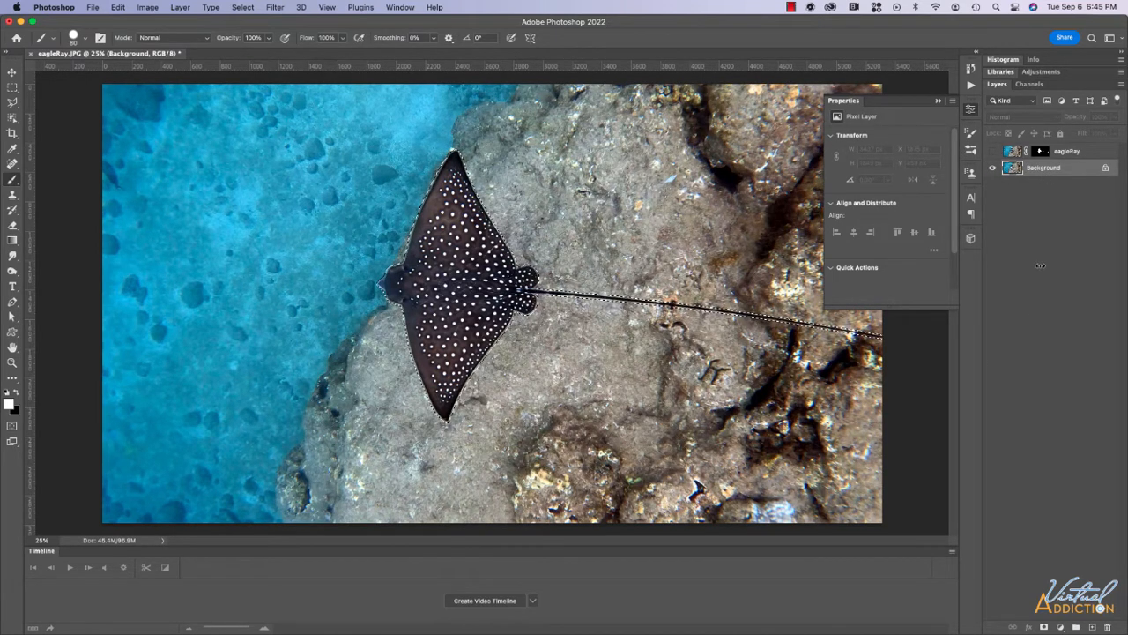
pyautogui.doubleClick(1049, 171)
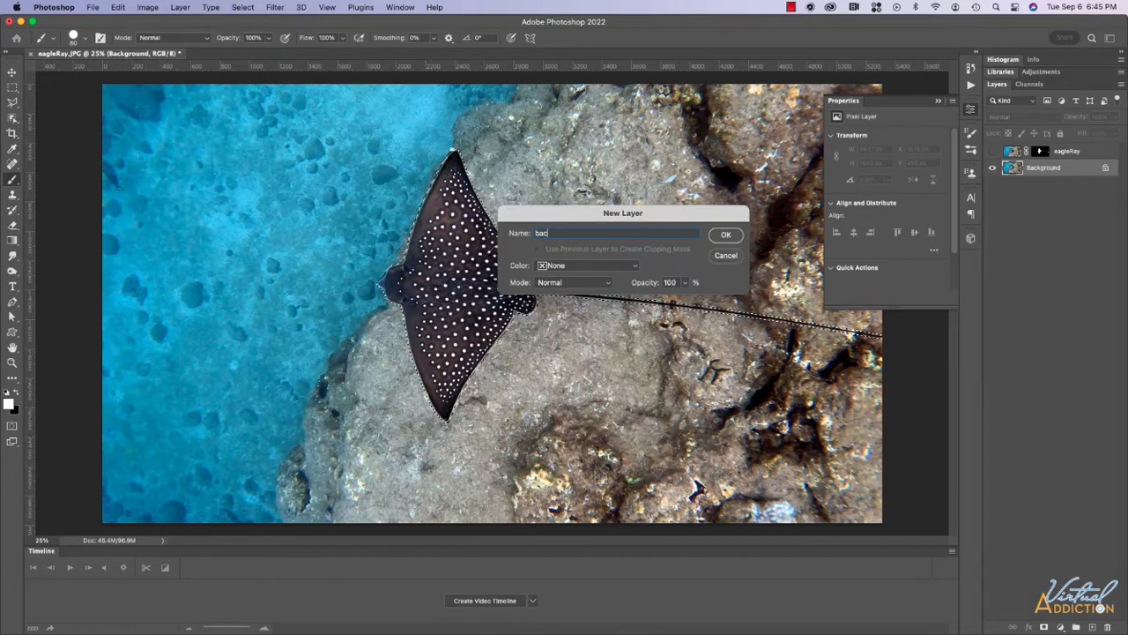
pyautogui.write('background')
pyautogui.press('Return')
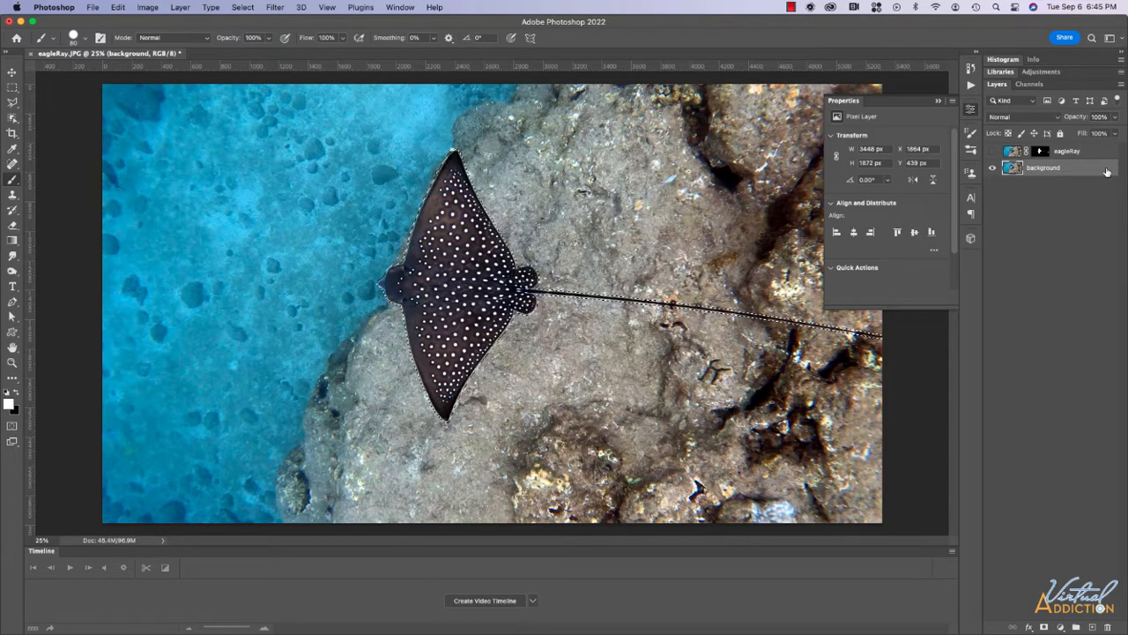
# Content-Aware Fill the expanded ray area onto a new layer, then deselect.
pyautogui.click(116, 7)
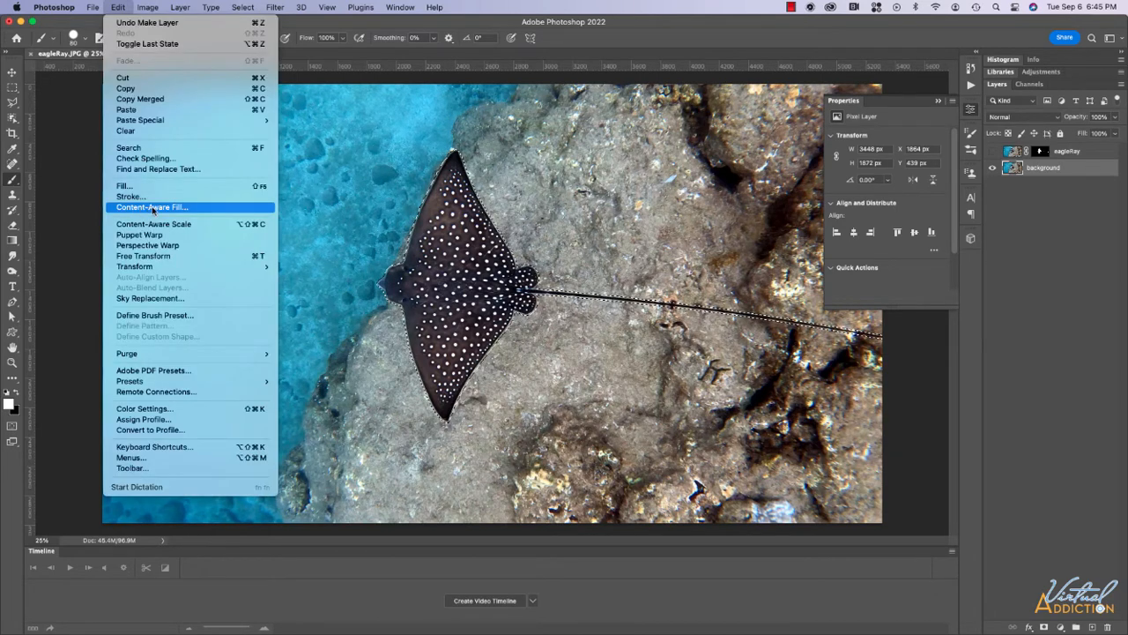
pyautogui.click(153, 208)
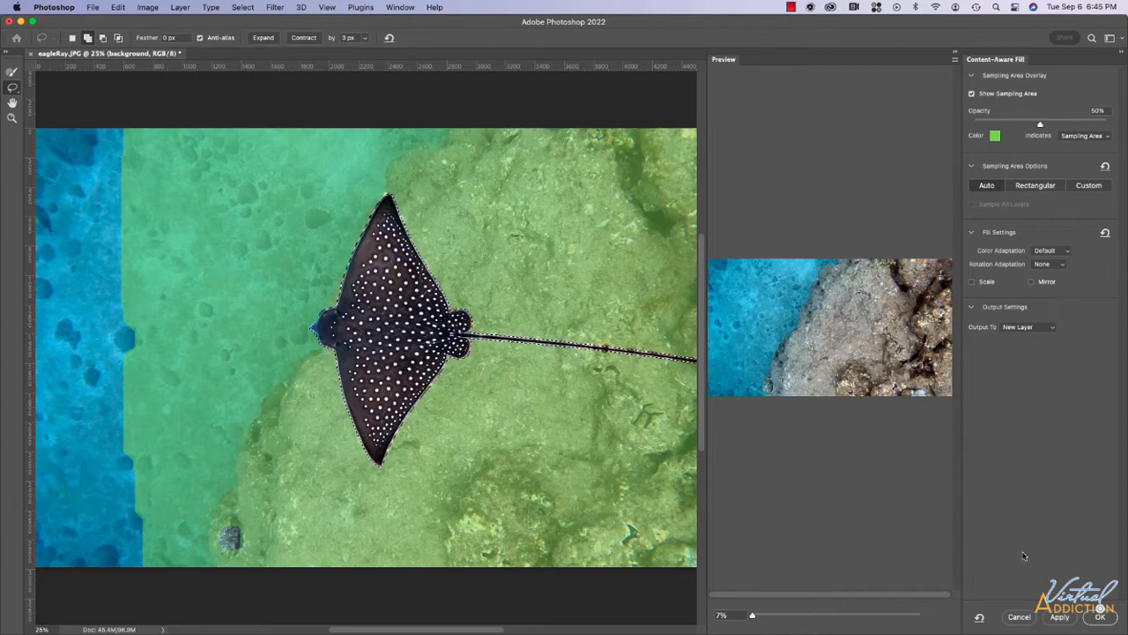
pyautogui.click(1100, 616)
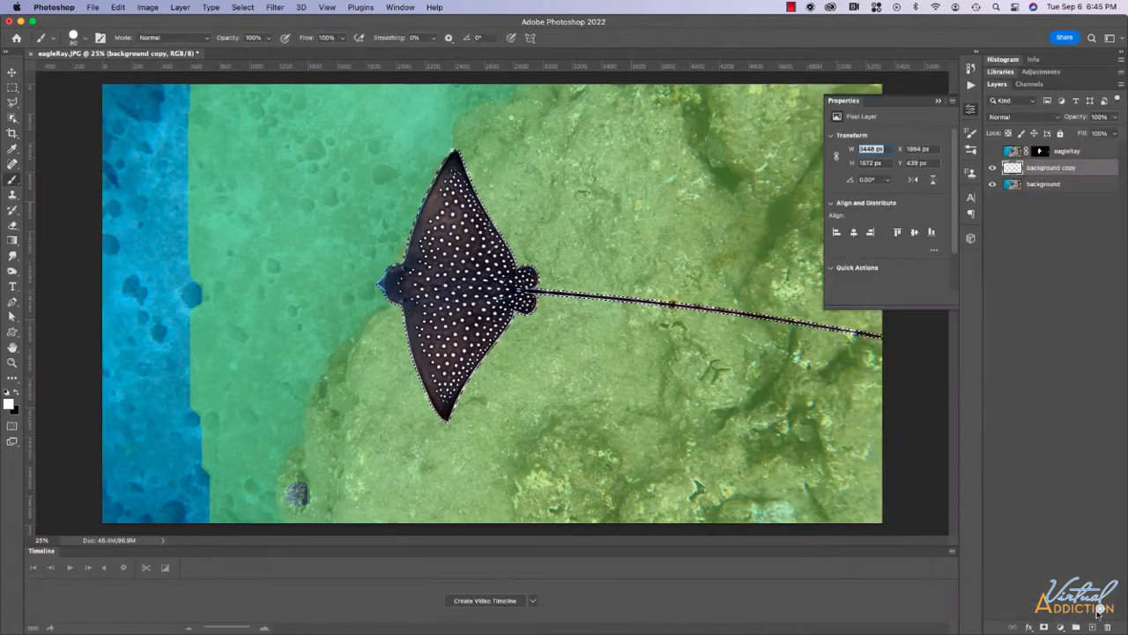
pyautogui.press('super+d')
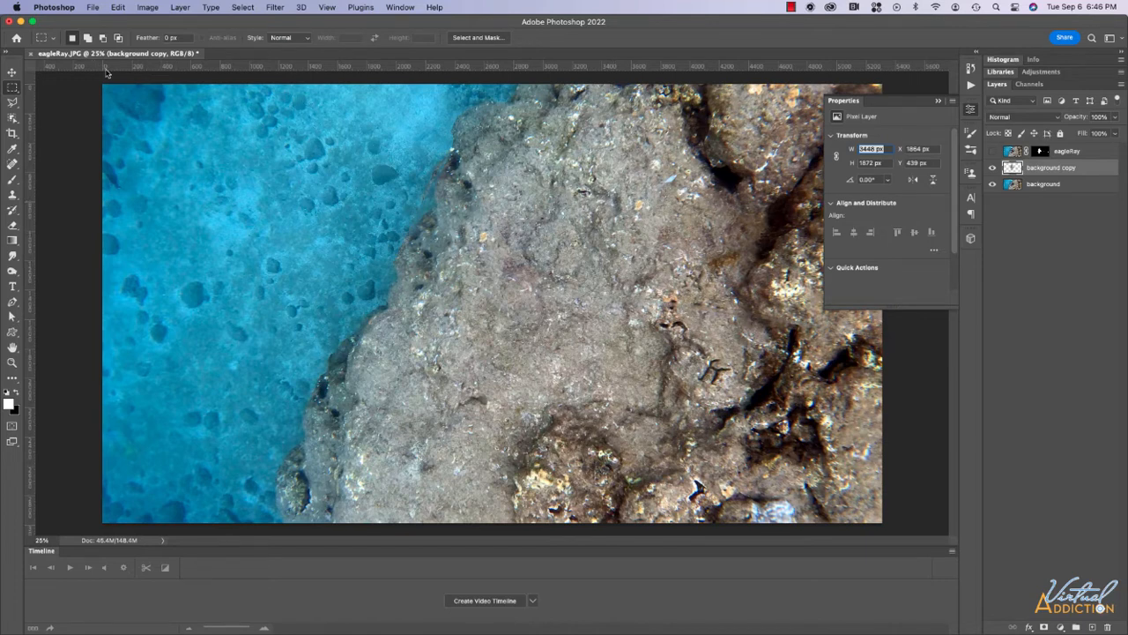
# Zoom in and clone-stamp sampled water over the brown edge line.
pyautogui.press('super+equal')
pyautogui.press('super+equal')
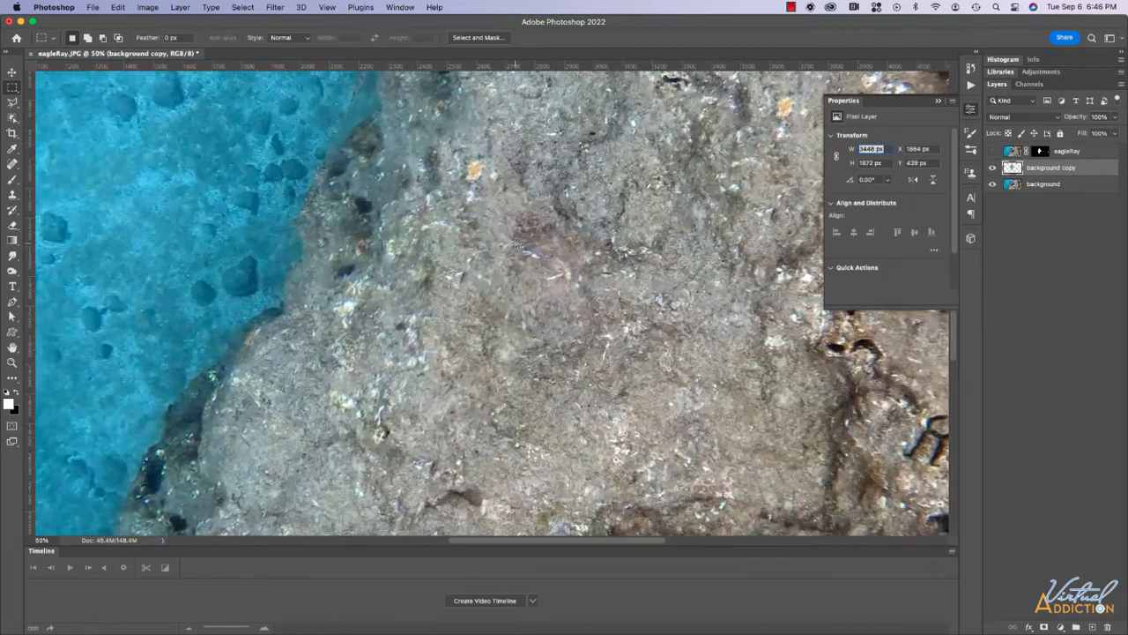
pyautogui.scroll(3, 474, 244)
pyautogui.hscroll(1, 473, 244)
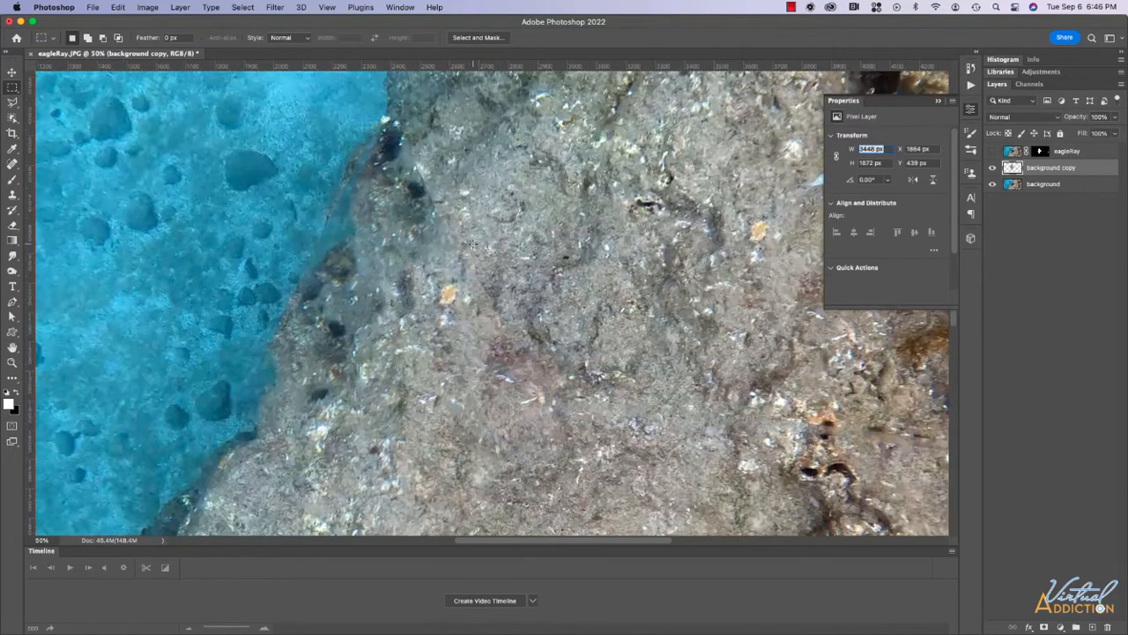
pyautogui.scroll(-1, 473, 244)
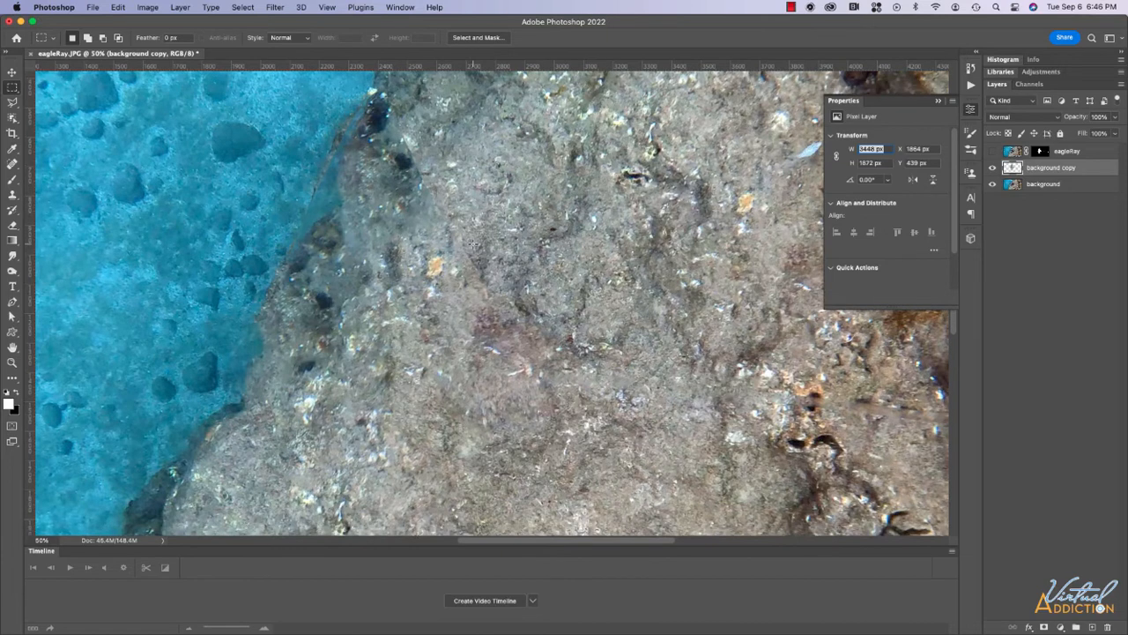
pyautogui.hscroll(-4, 528, 274)
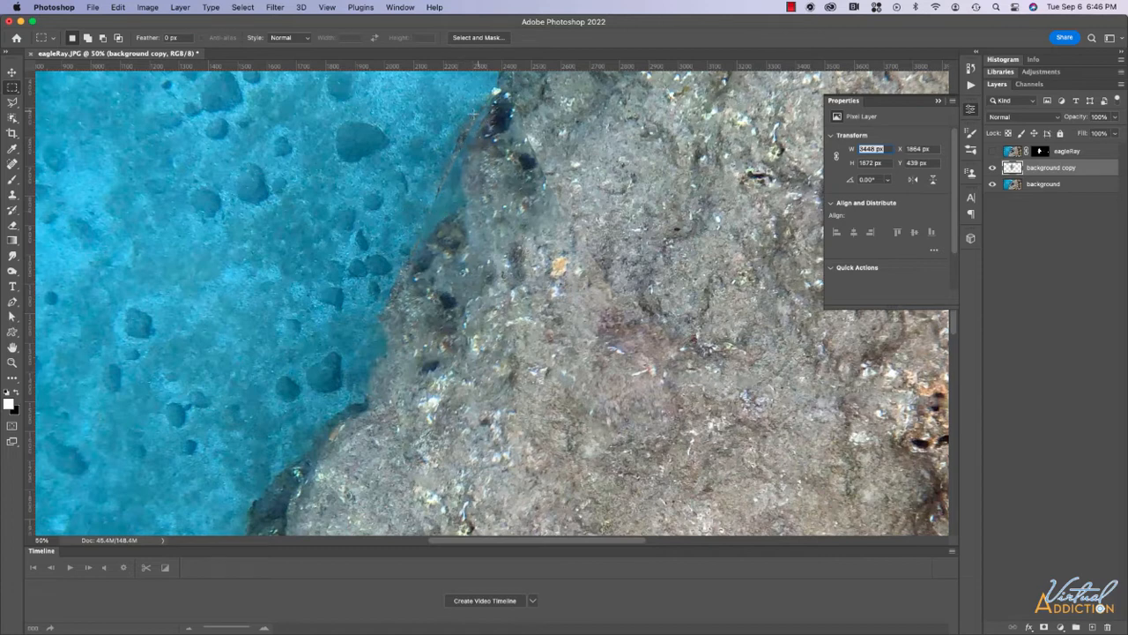
pyautogui.scroll(3, 445, 207)
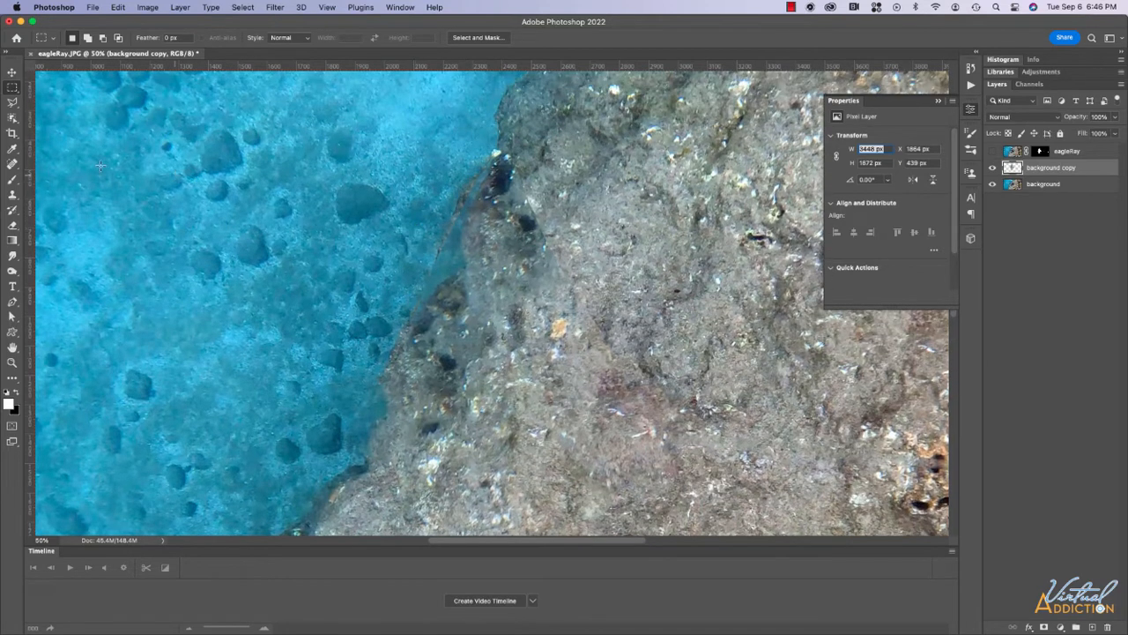
pyautogui.click(13, 196)
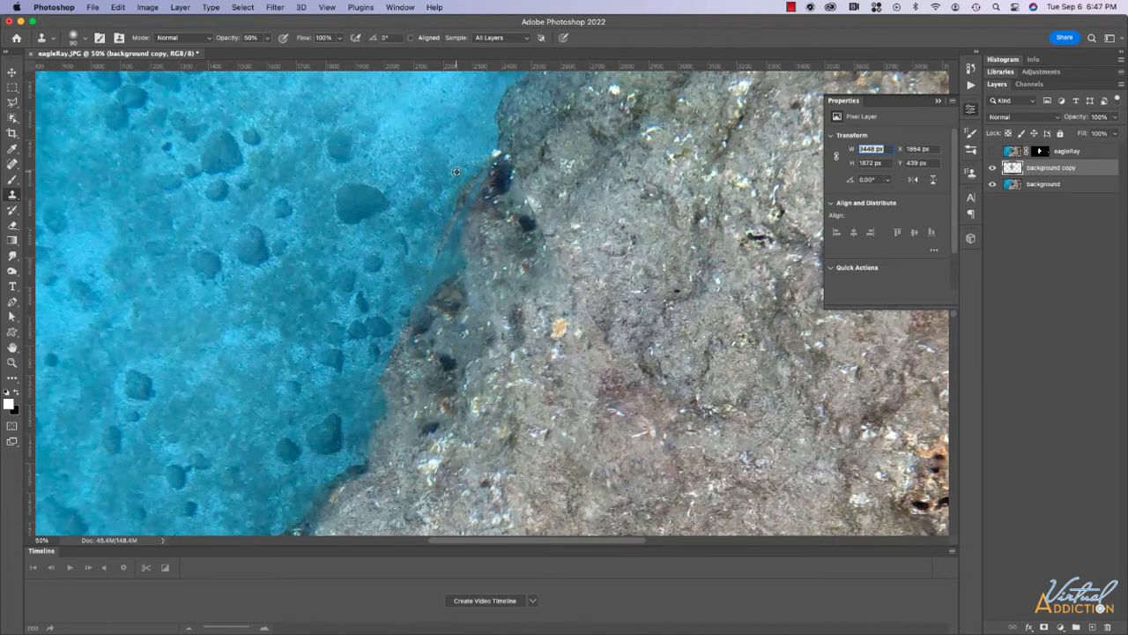
pyautogui.keyDown('alt'); pyautogui.click(456, 171); pyautogui.keyUp('alt')
pyautogui.click(457, 203)
pyautogui.click(452, 208)
# Resample from a new source and patch the remaining rock edge.
pyautogui.keyDown('alt'); pyautogui.click(471, 174); pyautogui.keyUp('alt')
pyautogui.click(472, 180)
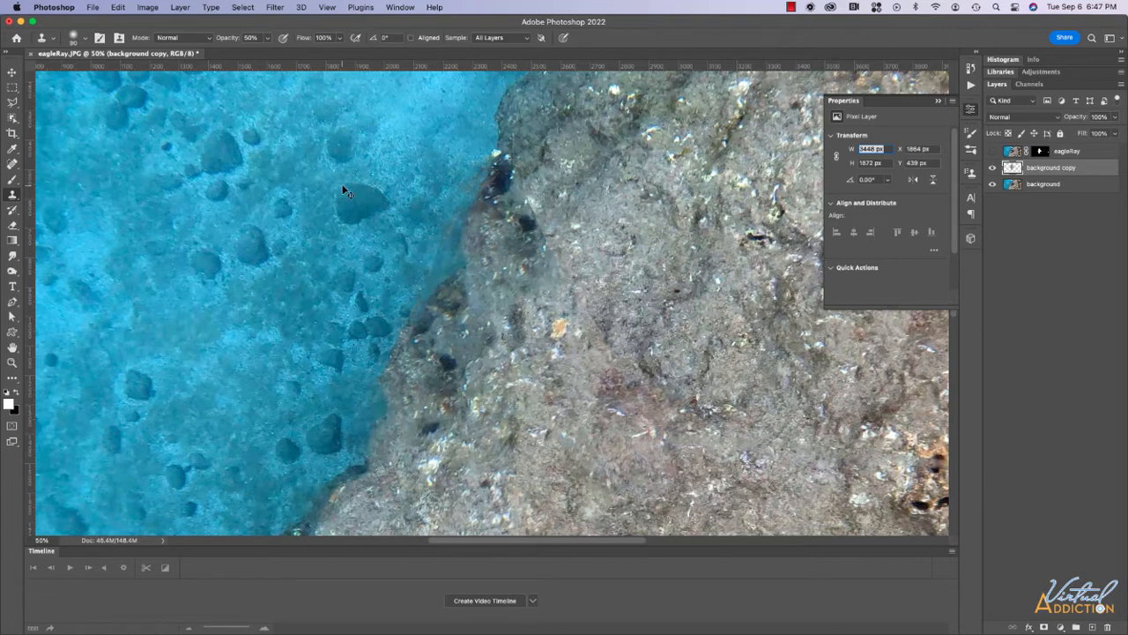
pyautogui.scroll(-3, 454, 205)
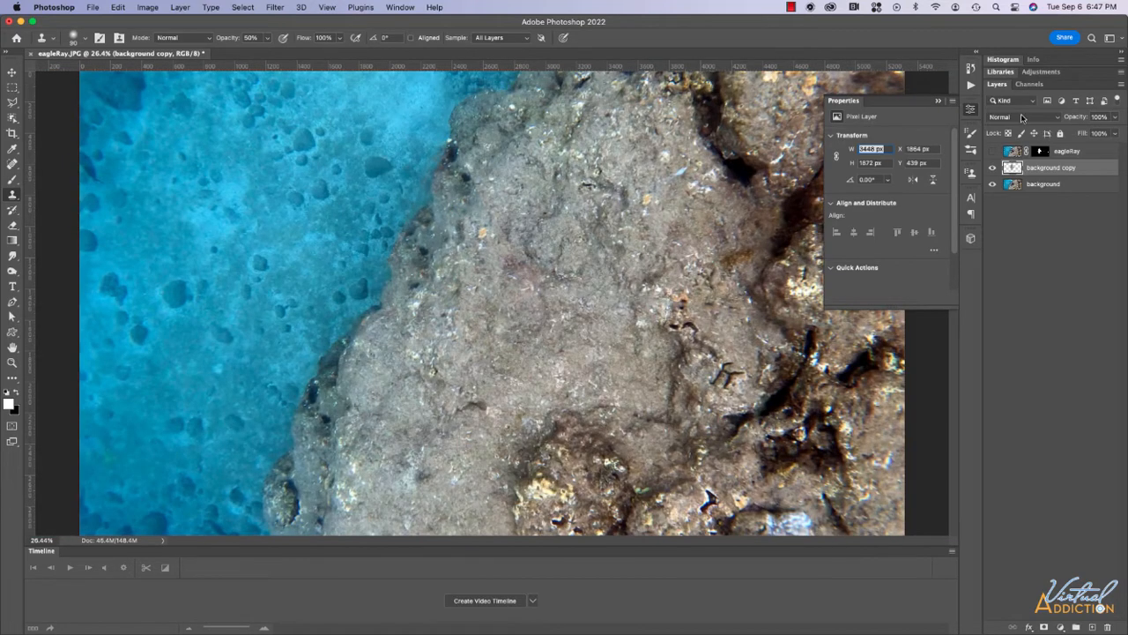
# Check the fill by toggling the original background, merge it into background copy, and re-show eagleRay.
pyautogui.keyDown('alt'); pyautogui.click(992, 168); pyautogui.keyUp('alt')
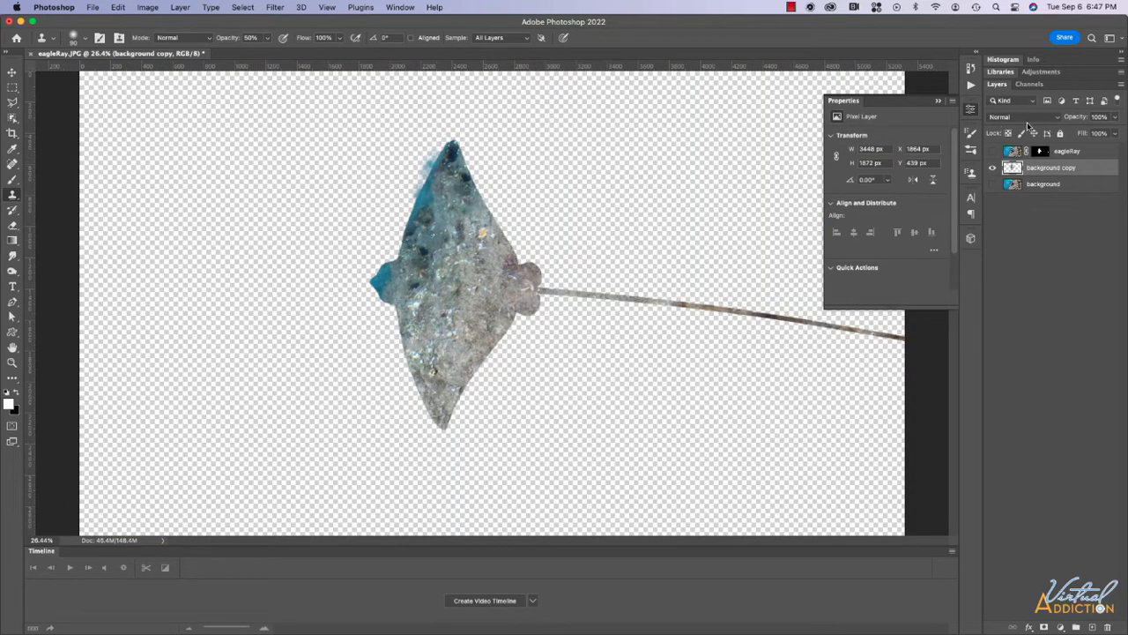
pyautogui.click(993, 184)
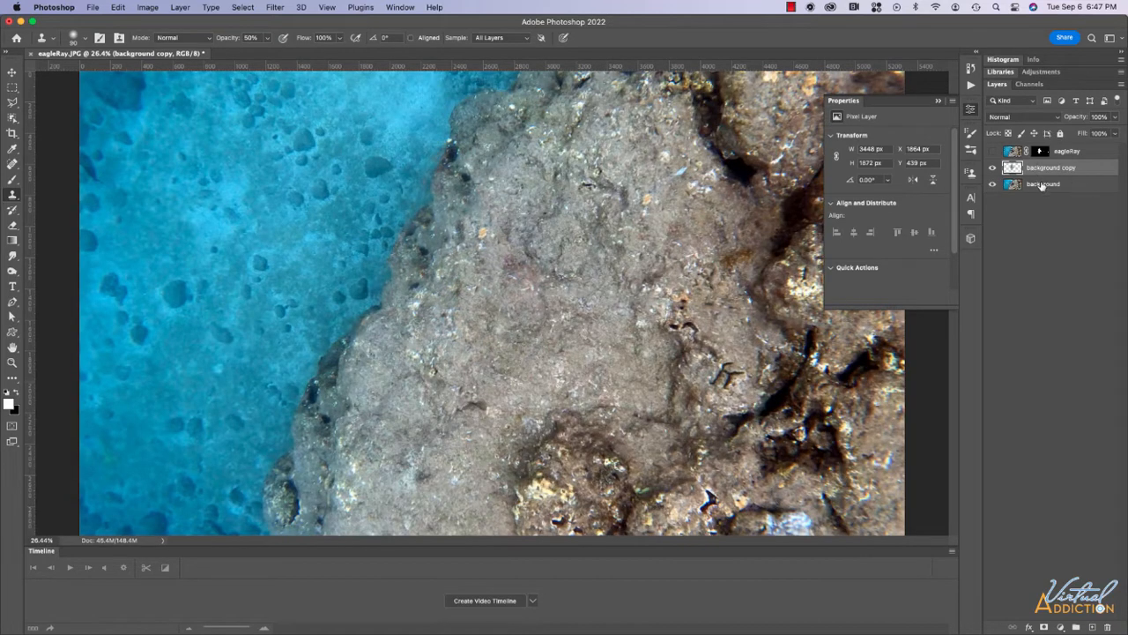
pyautogui.keyDown('shift'); pyautogui.click(1042, 184); pyautogui.keyUp('shift')
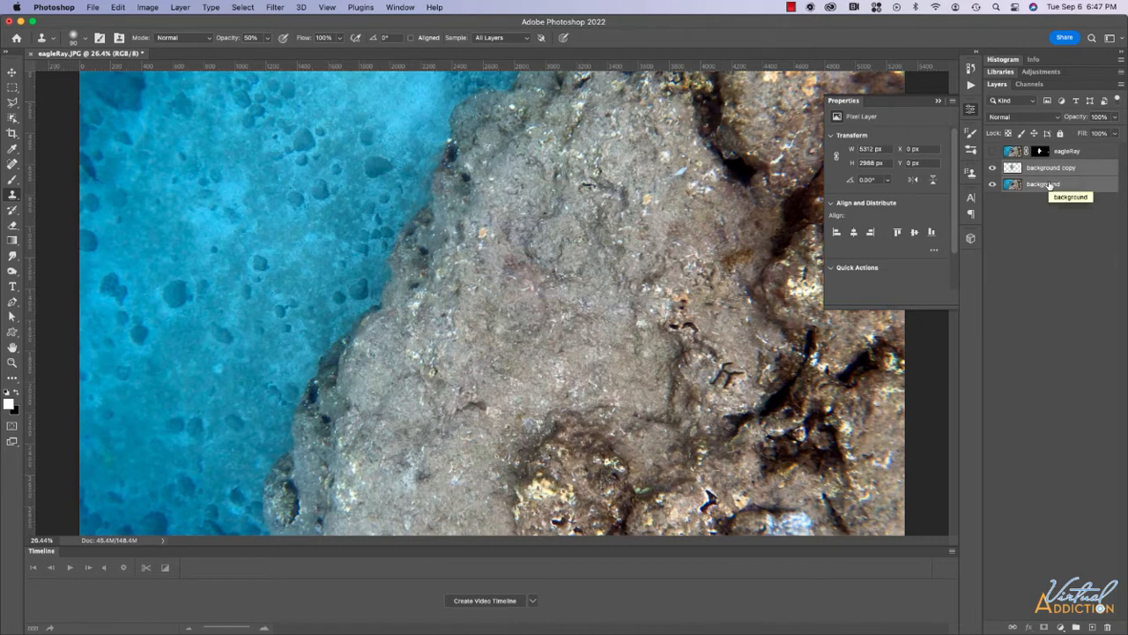
pyautogui.press('super+e')
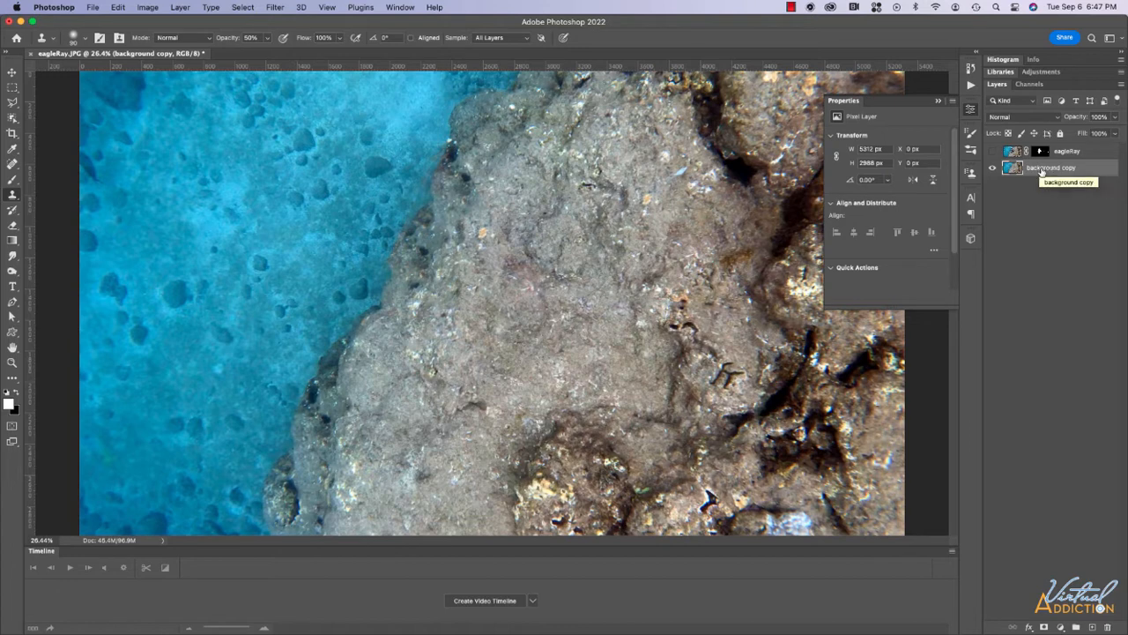
pyautogui.click(992, 152)
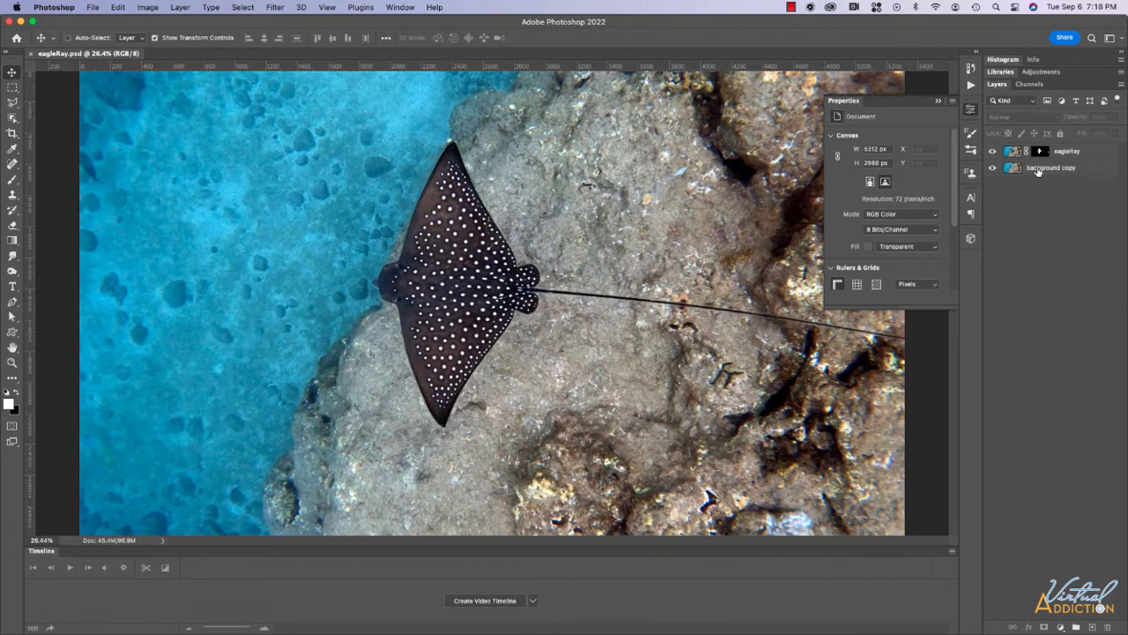
# Convert background copy, then eagleRay, to smart objects from each layer's context menu.
pyautogui.rightClick(1038, 169)
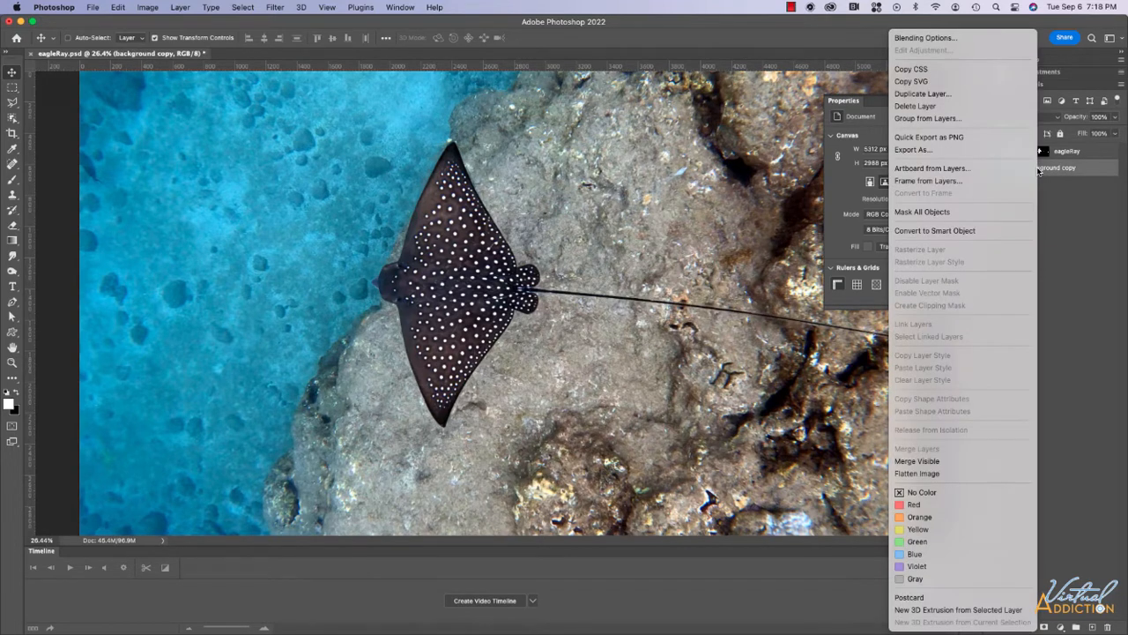
pyautogui.click(961, 231)
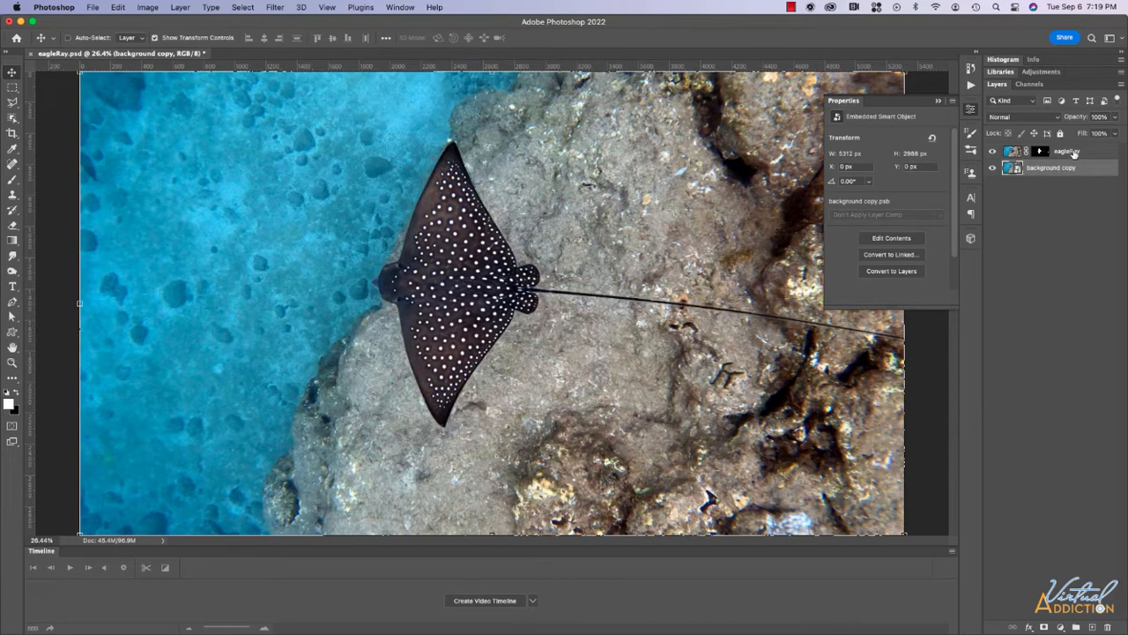
pyautogui.rightClick(1073, 151)
pyautogui.click(1009, 231)
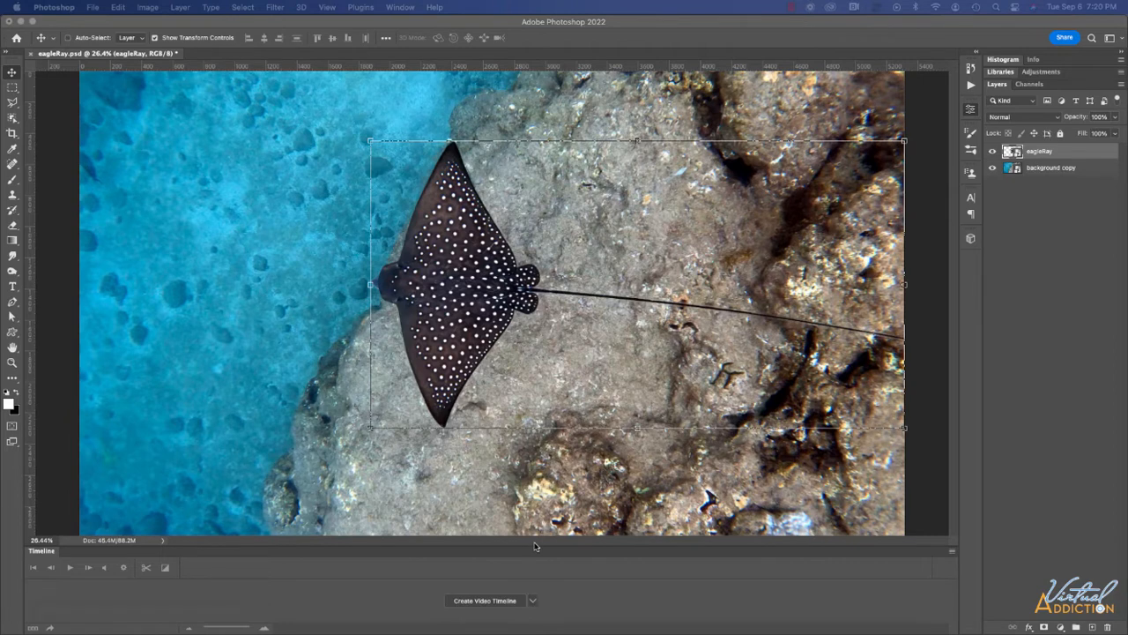
# Create a video timeline with eagleRay and background copy clips, enlarge the panel, and zoom out.
pyautogui.click(533, 602)
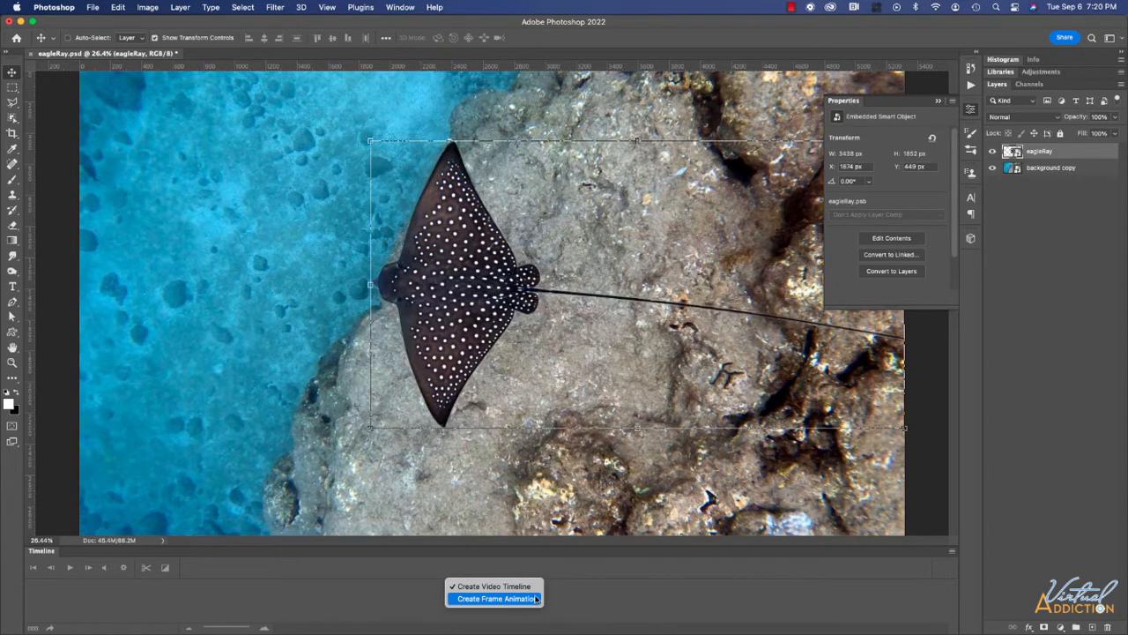
pyautogui.click(533, 587)
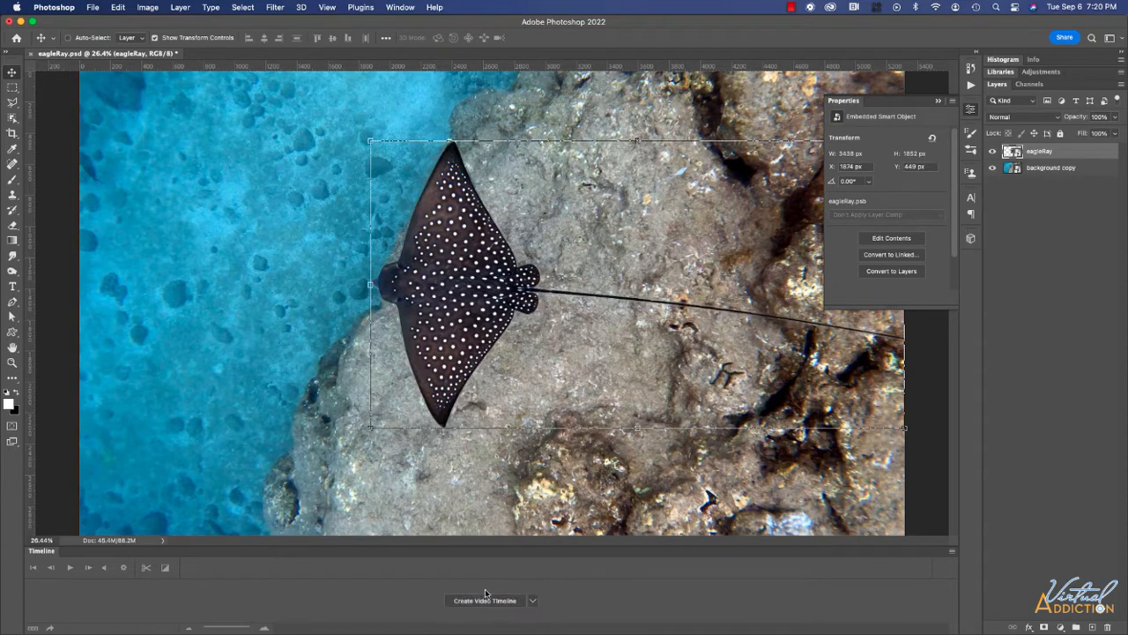
pyautogui.click(484, 601)
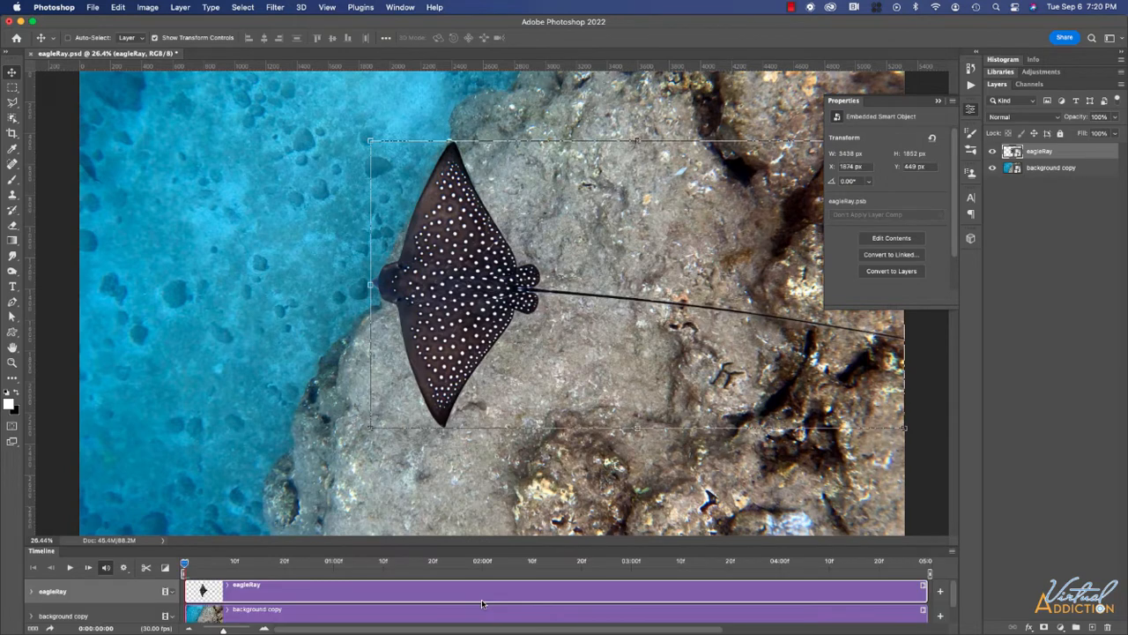
pyautogui.moveTo(402, 544); pyautogui.dragTo(413, 448)
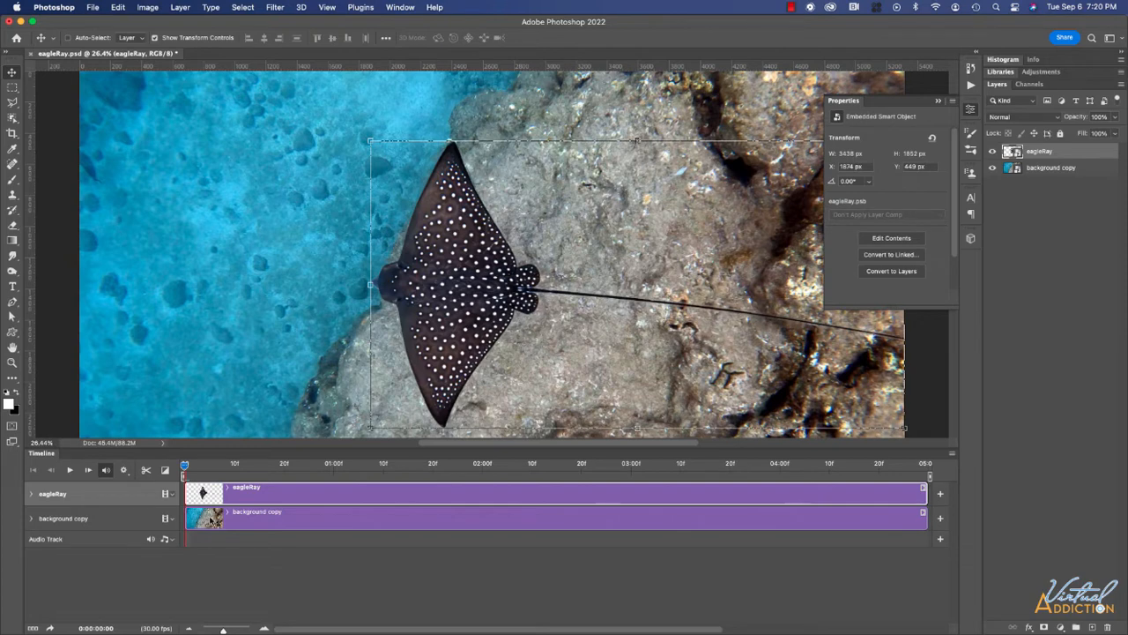
pyautogui.press('super+minus')
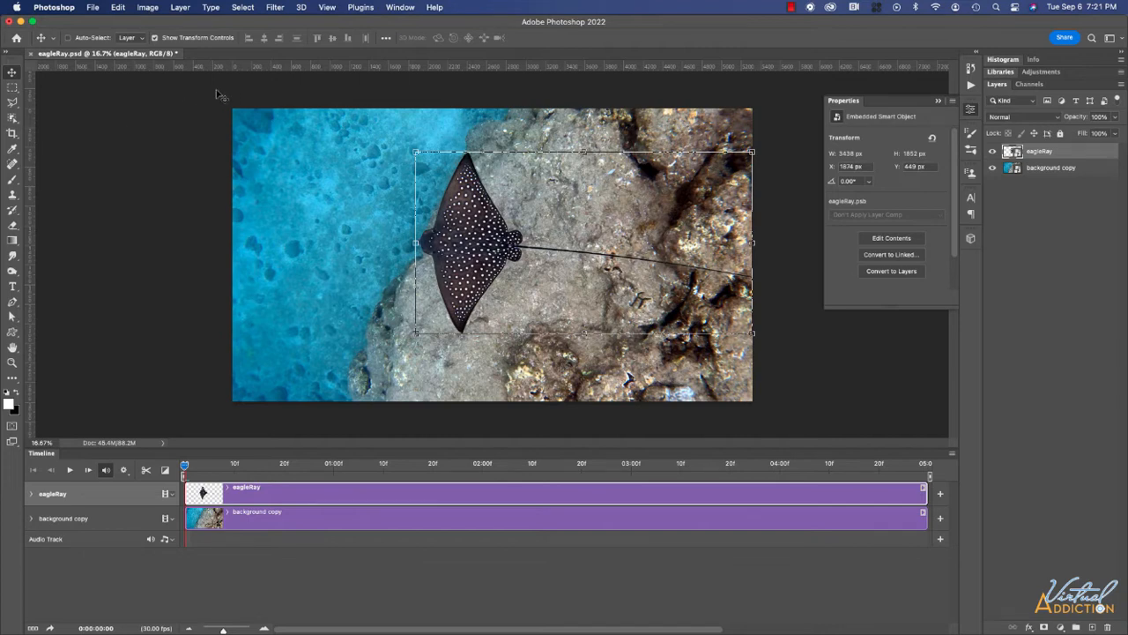
# Change the canvas size to 1920 × 1080 pixels, accepting the clipping.
pyautogui.click(148, 7)
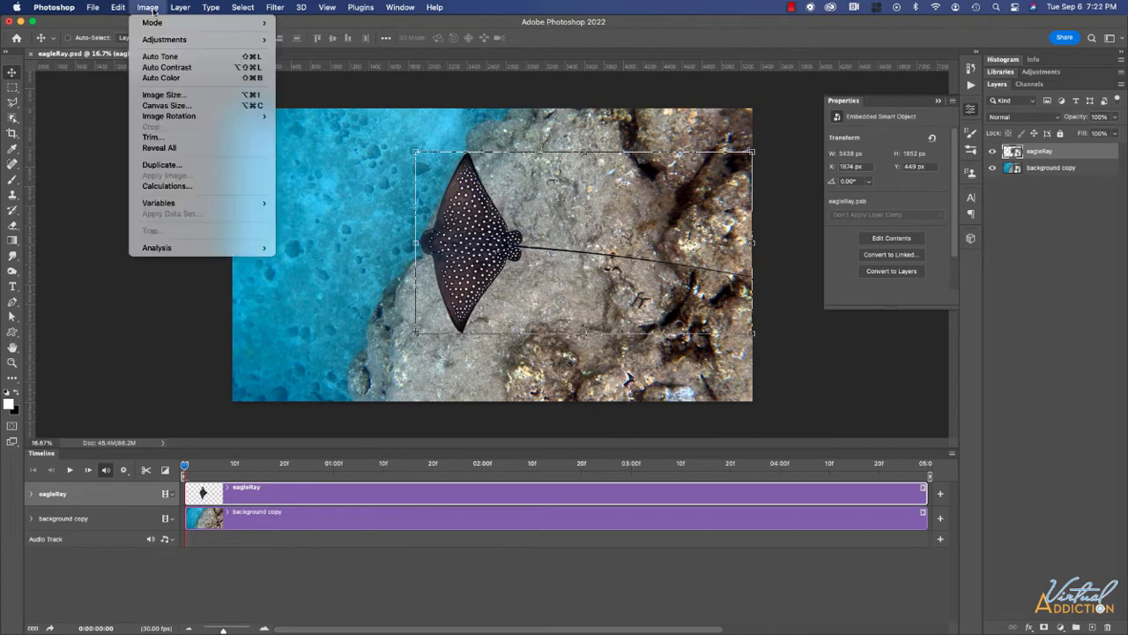
pyautogui.click(167, 106)
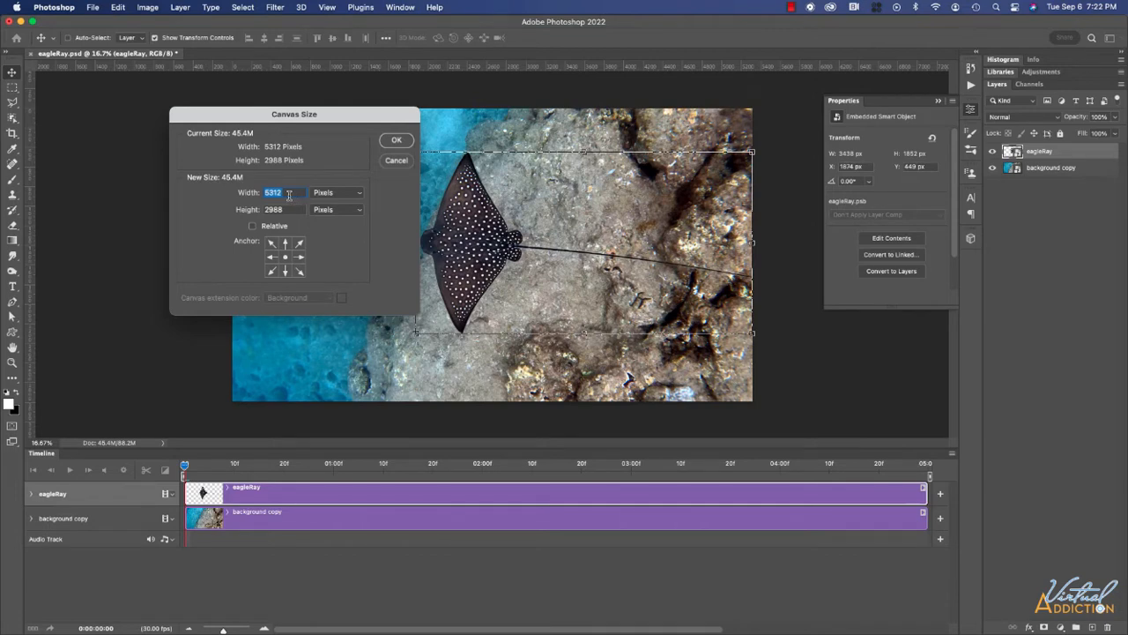
pyautogui.write('1920')
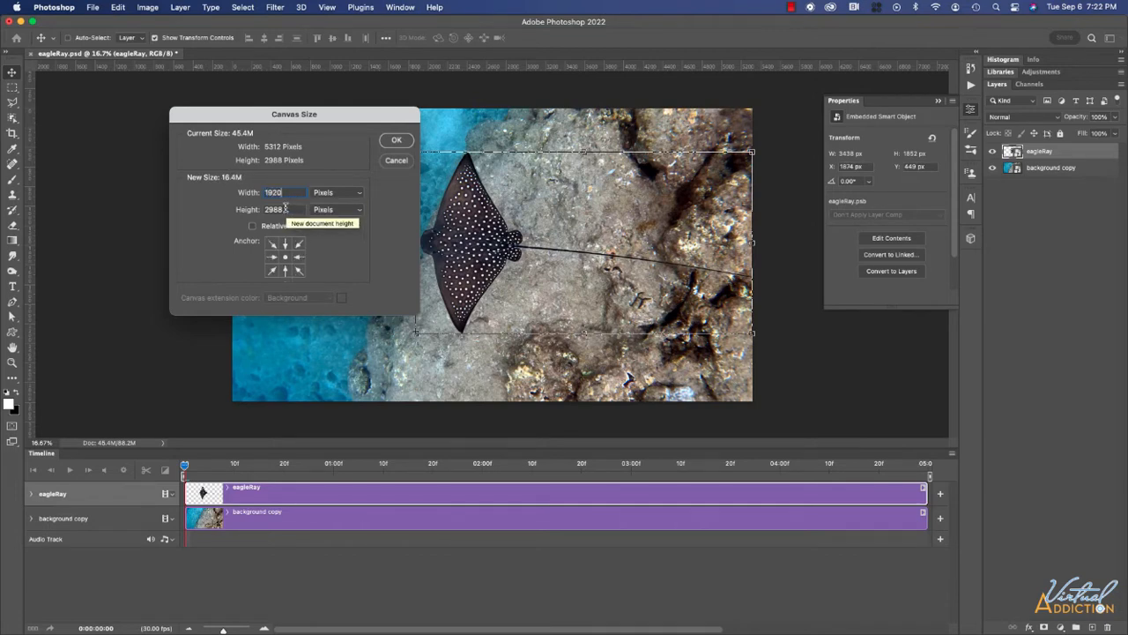
pyautogui.press('Tab')
pyautogui.write('1080')
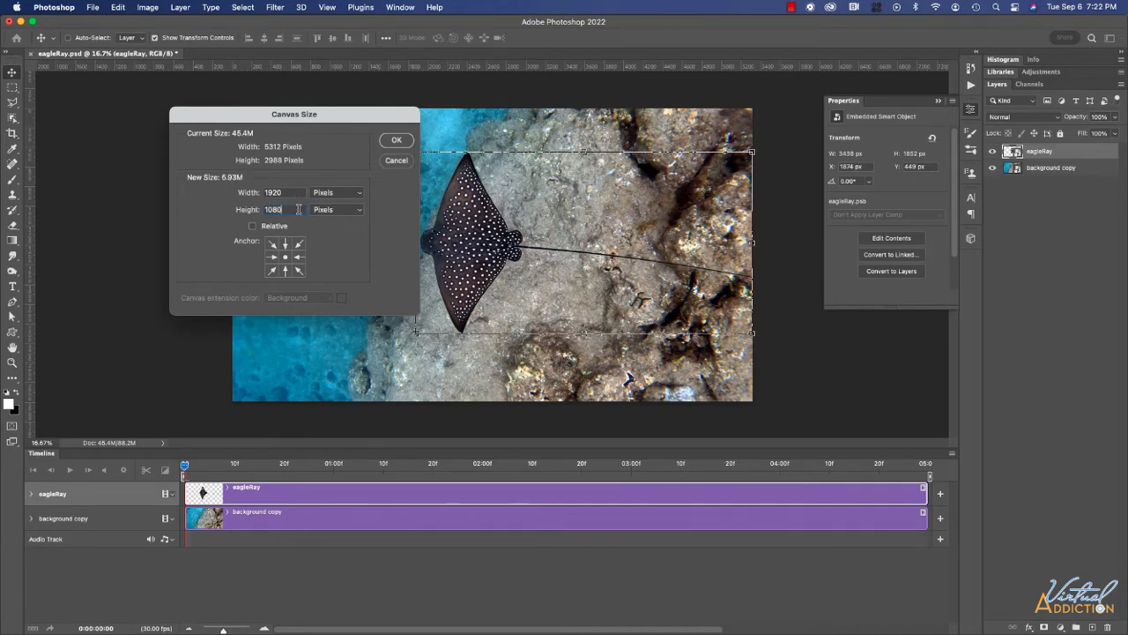
pyautogui.click(398, 141)
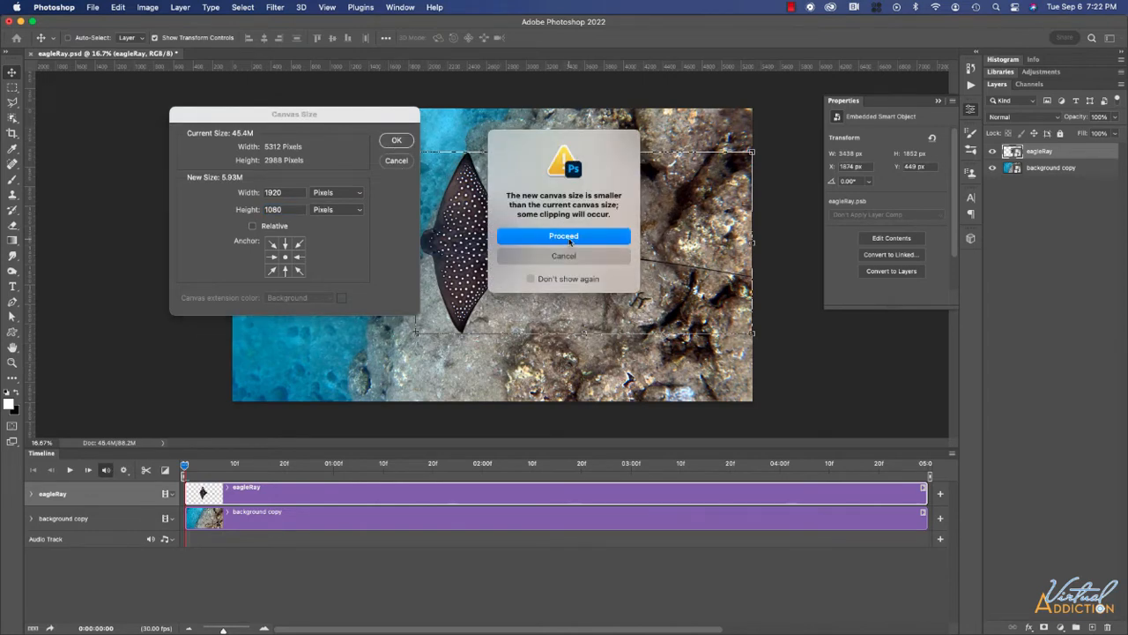
pyautogui.click(569, 240)
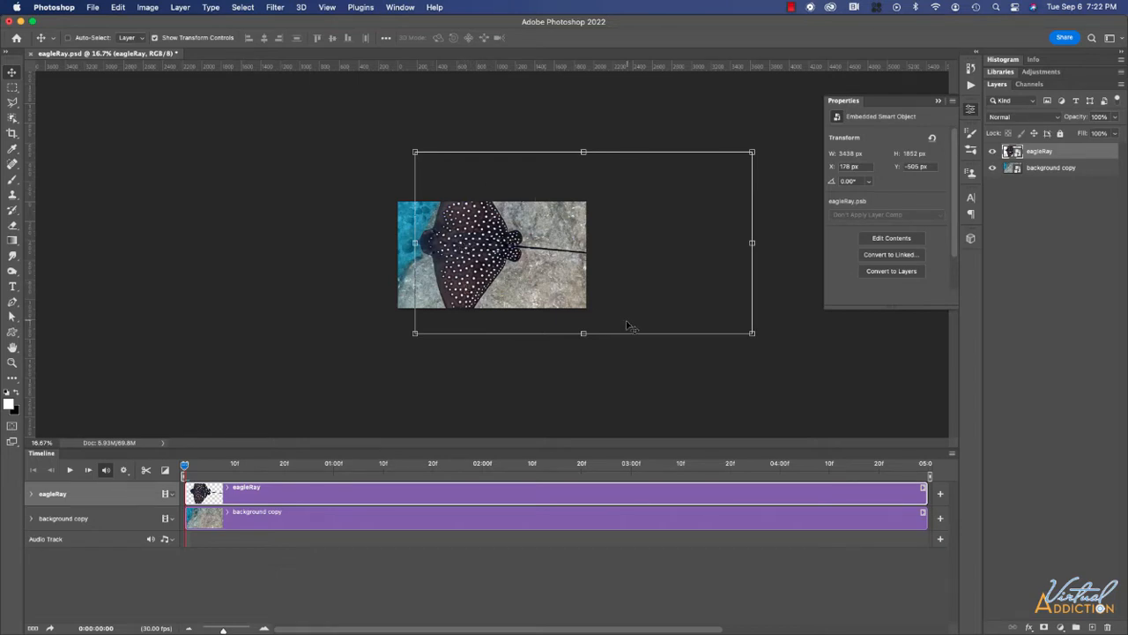
# Turn off transform controls, scale eagleRay to about 53.18%, and nudge it slightly down.
pyautogui.click(31, 494)
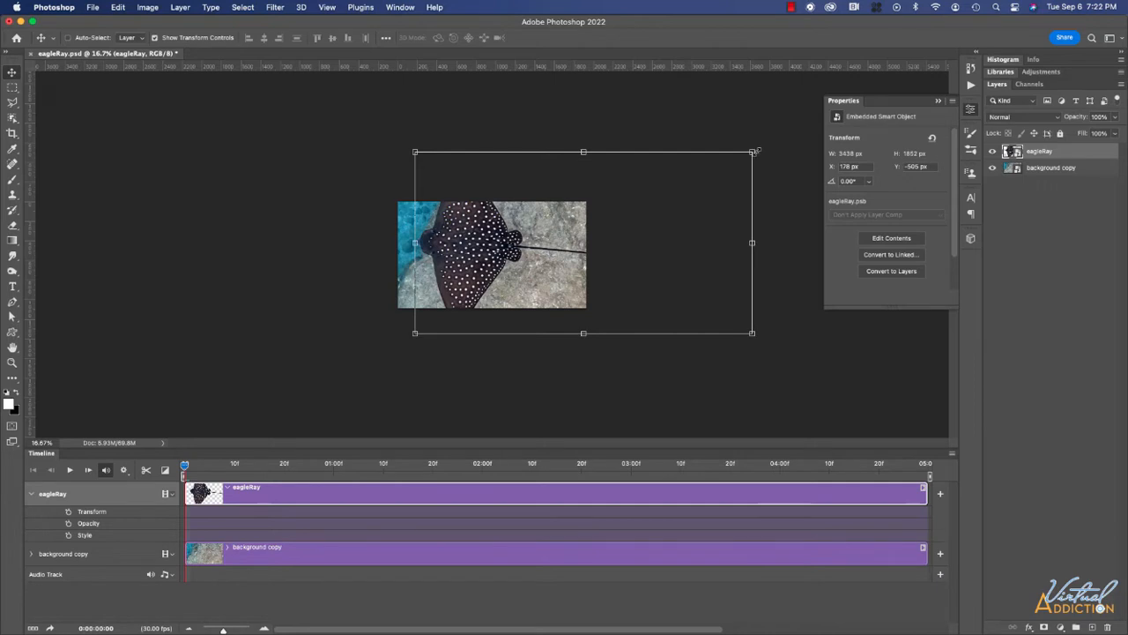
pyautogui.click(155, 38)
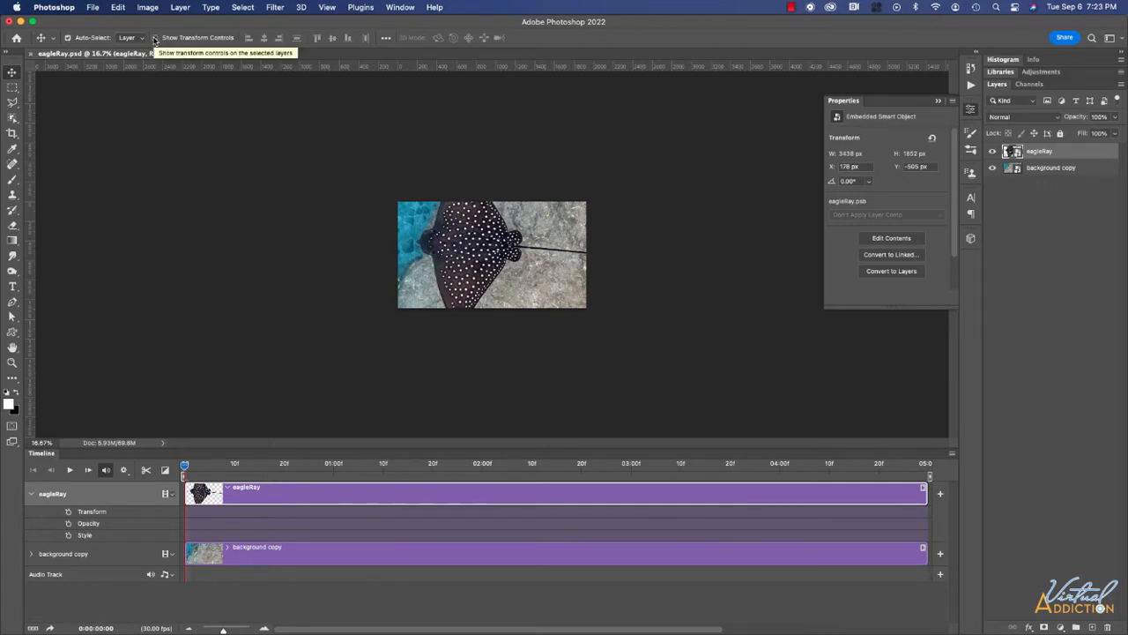
pyautogui.press('super+t')
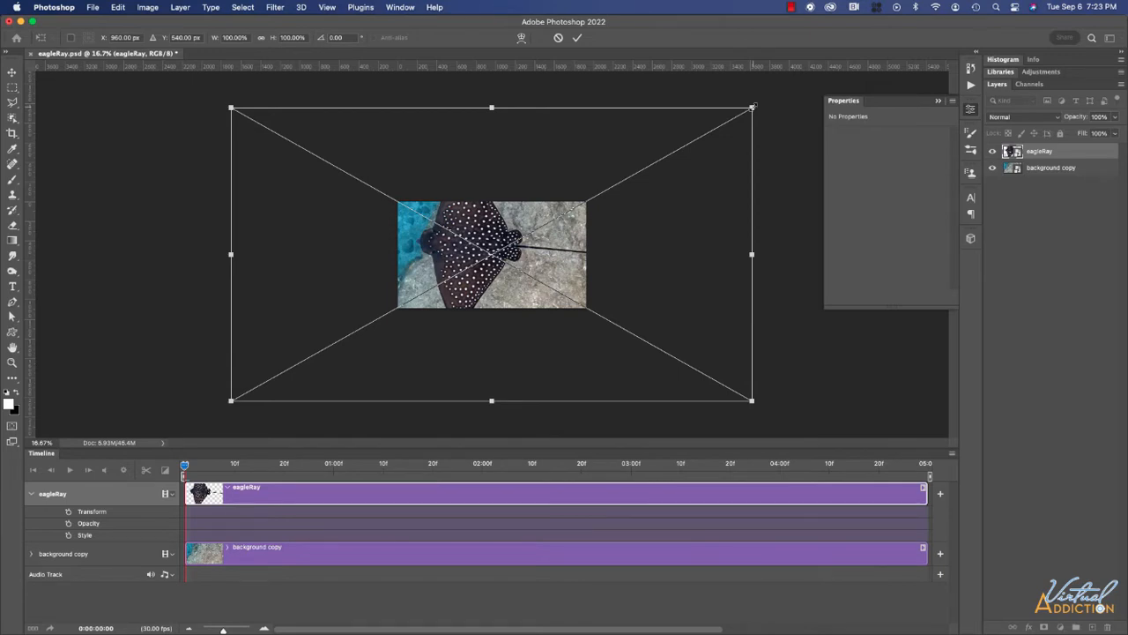
pyautogui.moveTo(752, 107); pyautogui.dragTo(695, 148)
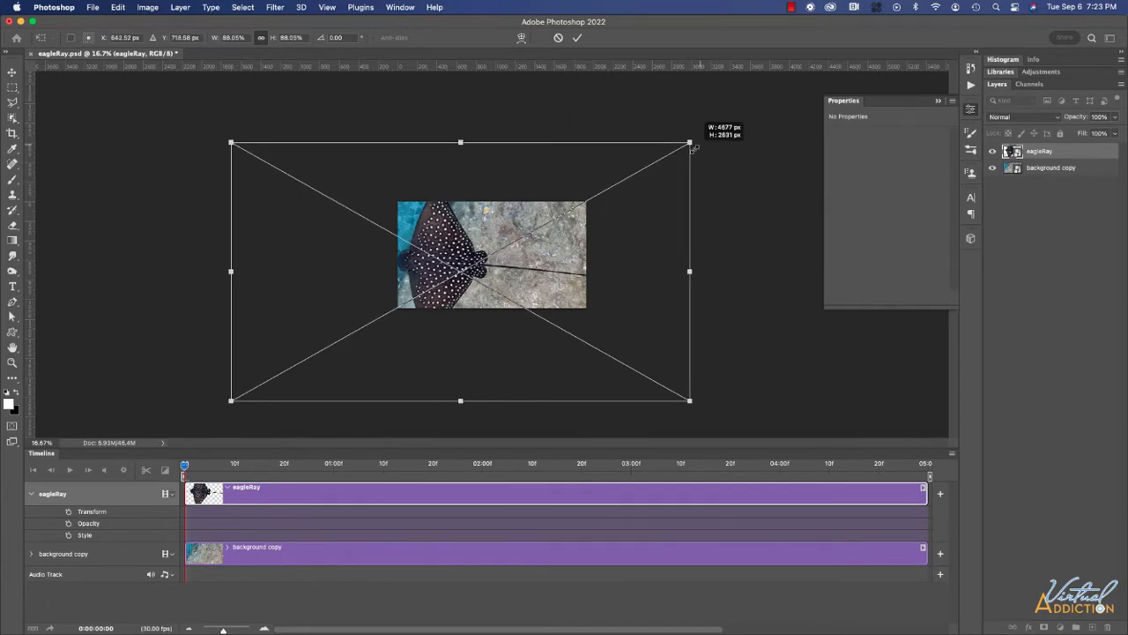
pyautogui.moveTo(695, 148); pyautogui.dragTo(639, 188)
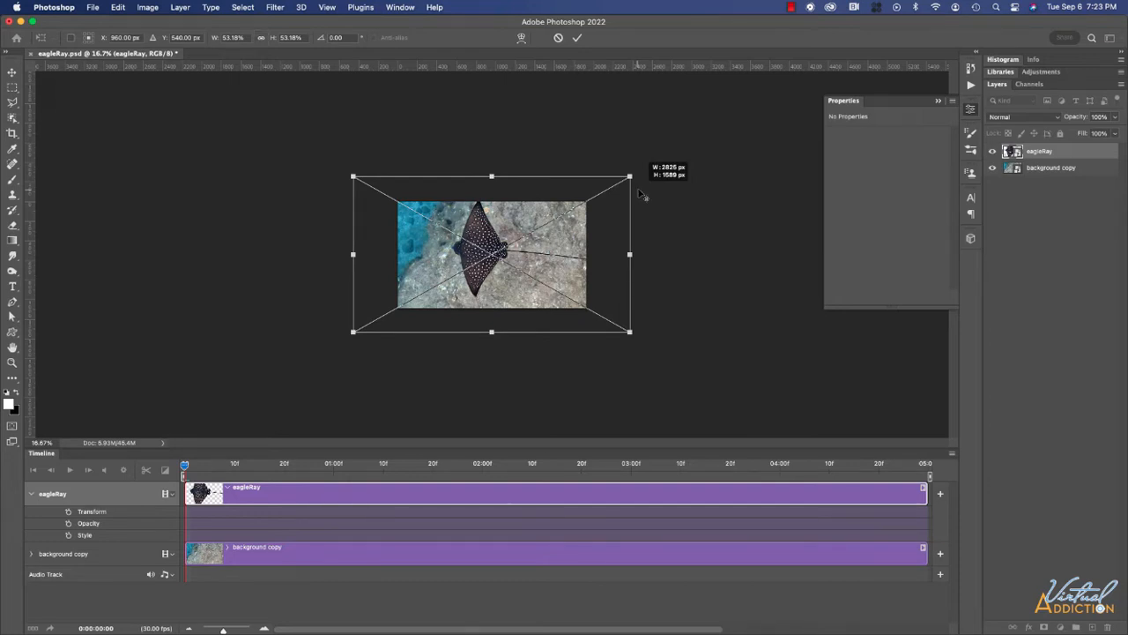
pyautogui.moveTo(482, 273); pyautogui.dragTo(482, 276)
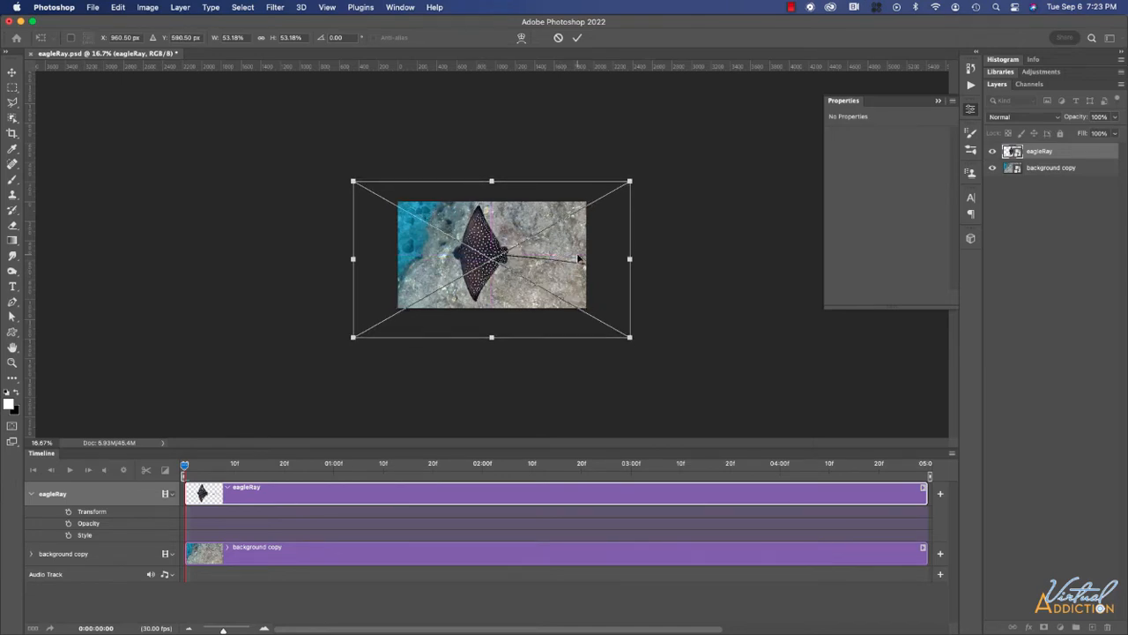
# Commit the eagleRay resize, then scale background copy to 102.67% and shift it right to X 1562 px.
pyautogui.press('Return')
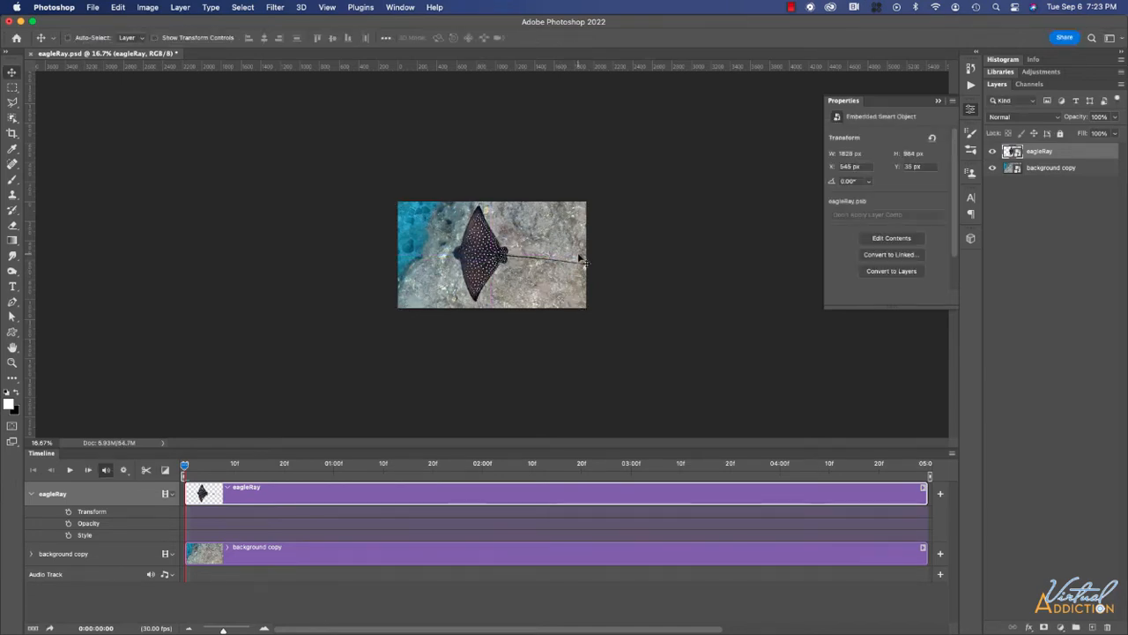
pyautogui.click(1058, 169)
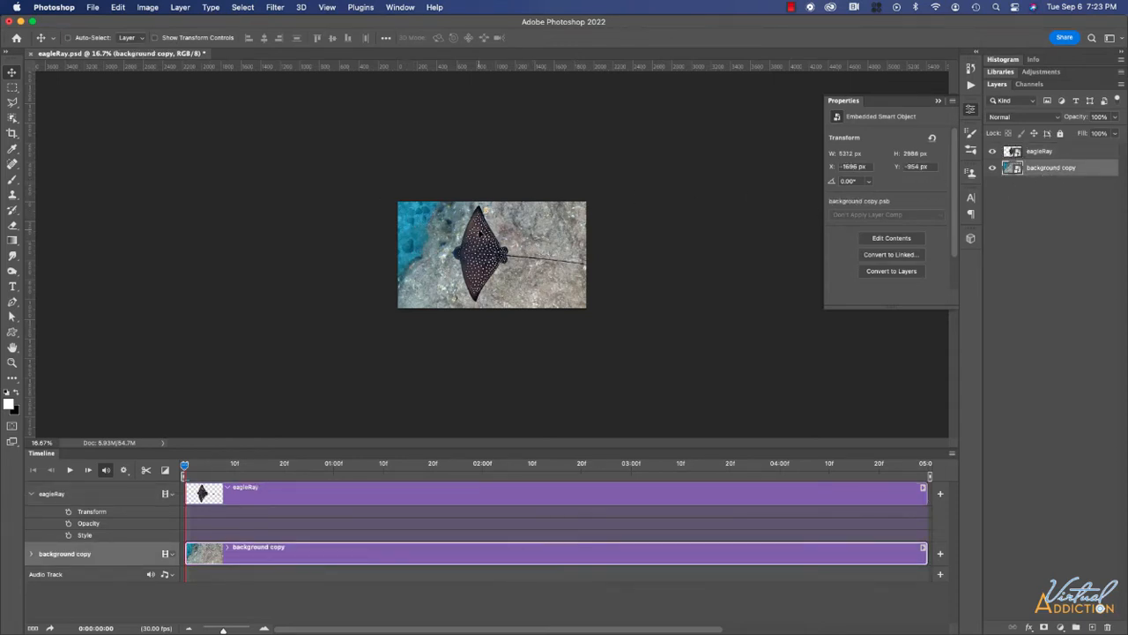
pyautogui.press('super+t')
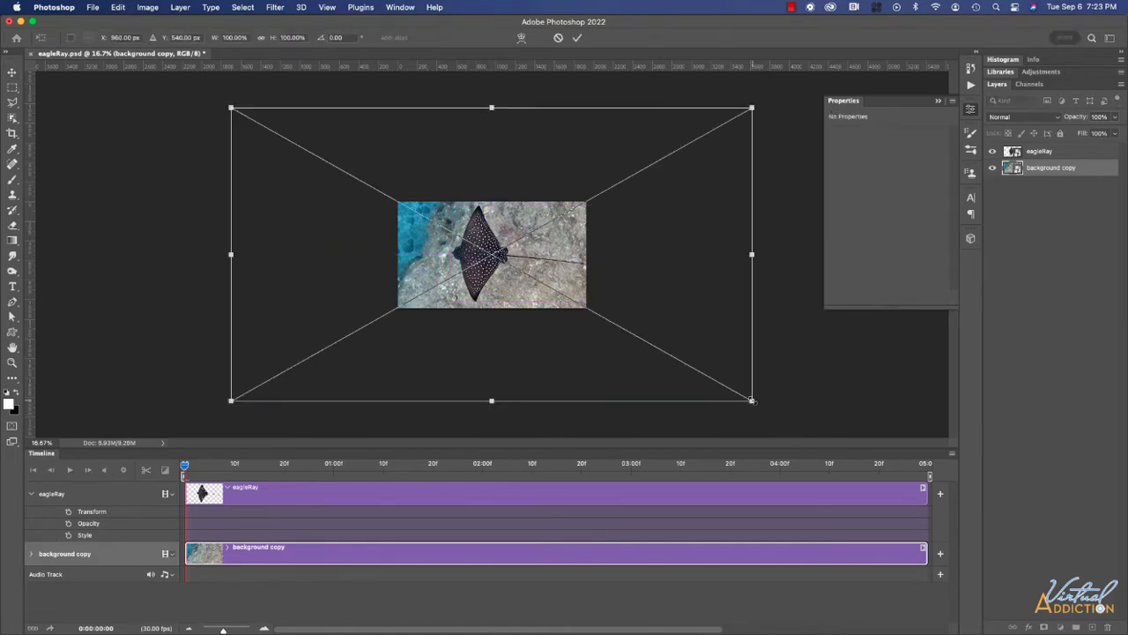
pyautogui.moveTo(751, 400); pyautogui.dragTo(772, 382)
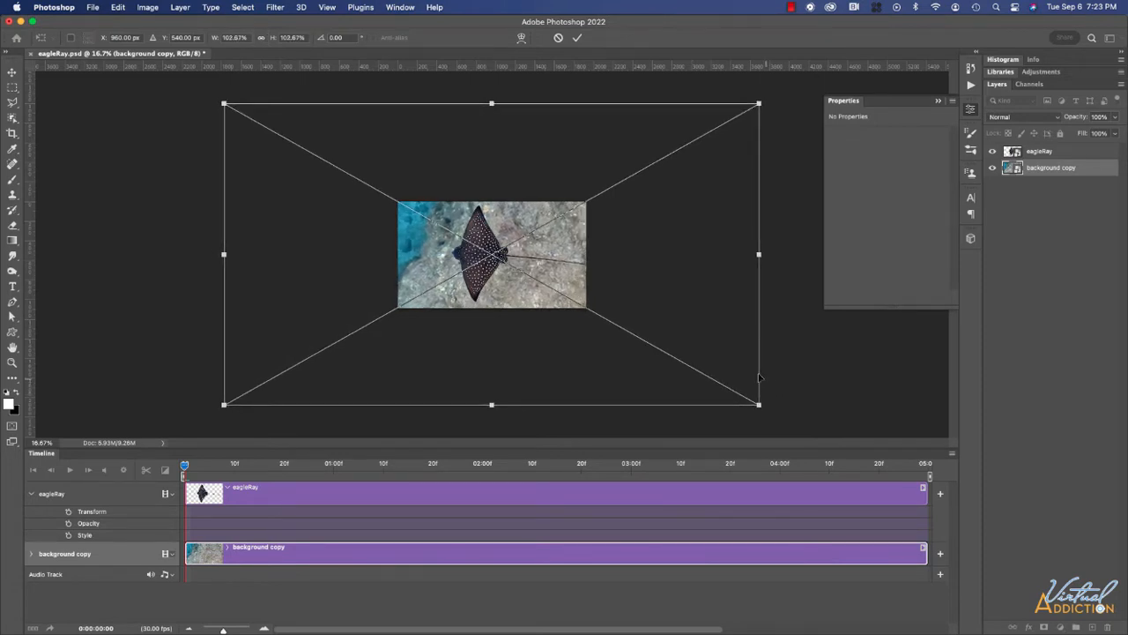
pyautogui.moveTo(528, 297); pyautogui.dragTo(588, 300)
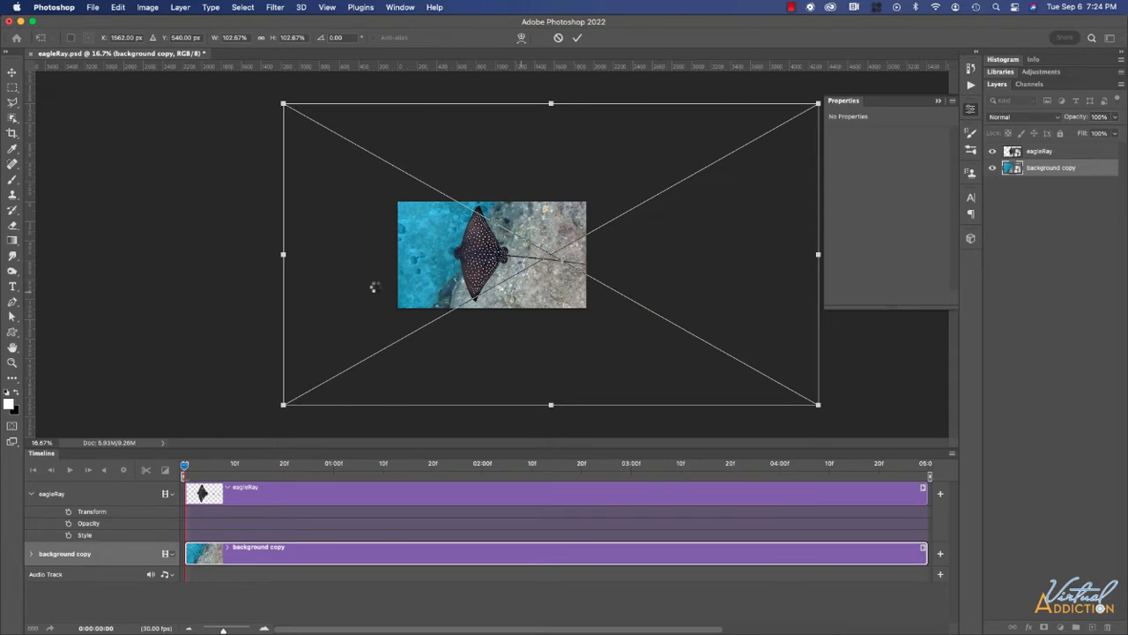
pyautogui.press('Return')
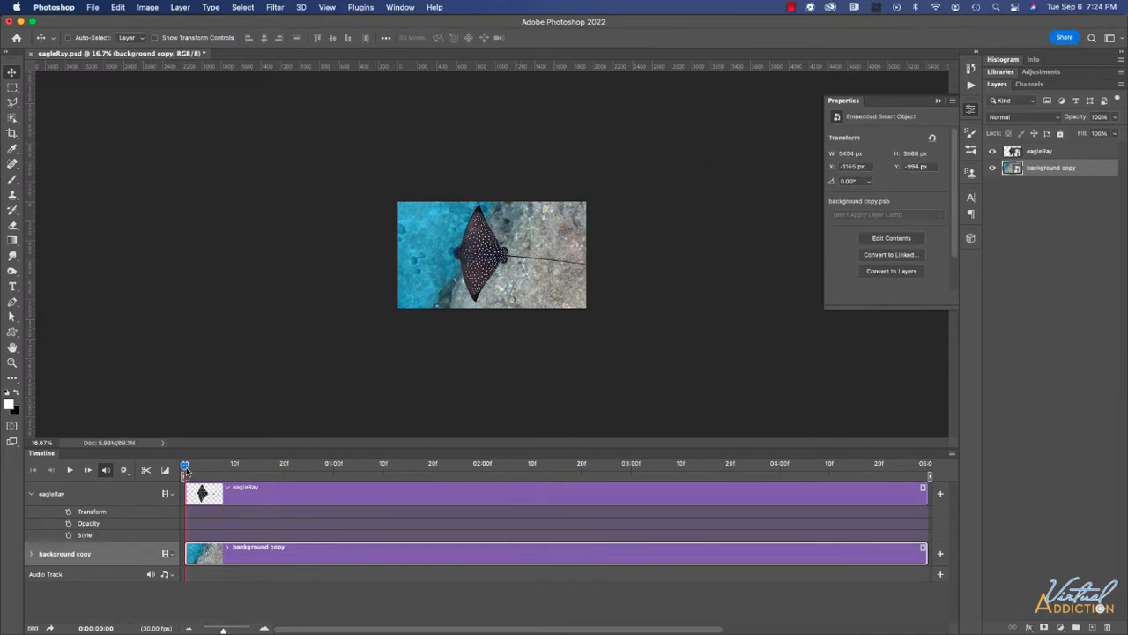
# Enable eagleRay Transform keyframing, scale the ray down at the clip's end, and scrub back to preview.
pyautogui.click(69, 512)
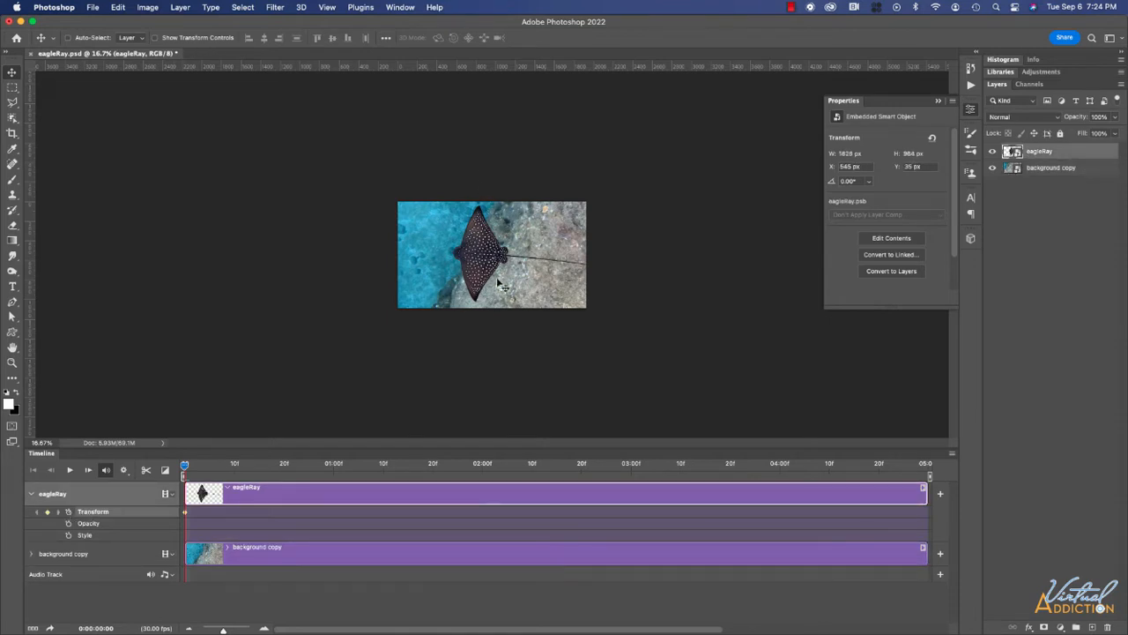
pyautogui.press('super+equal')
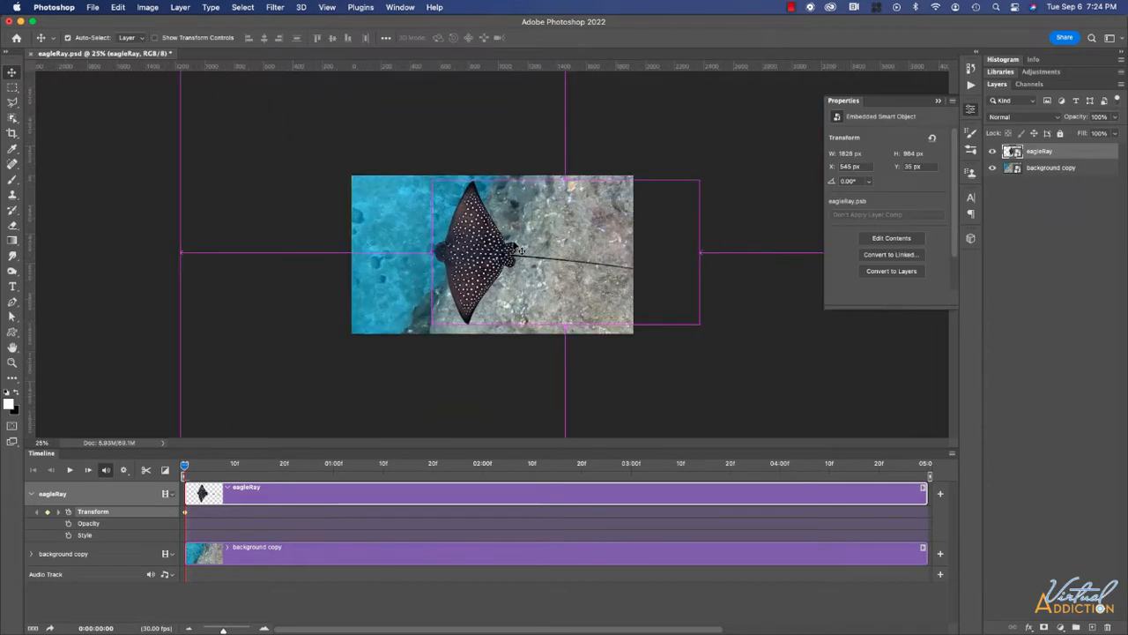
pyautogui.moveTo(184, 465); pyautogui.dragTo(895, 474)
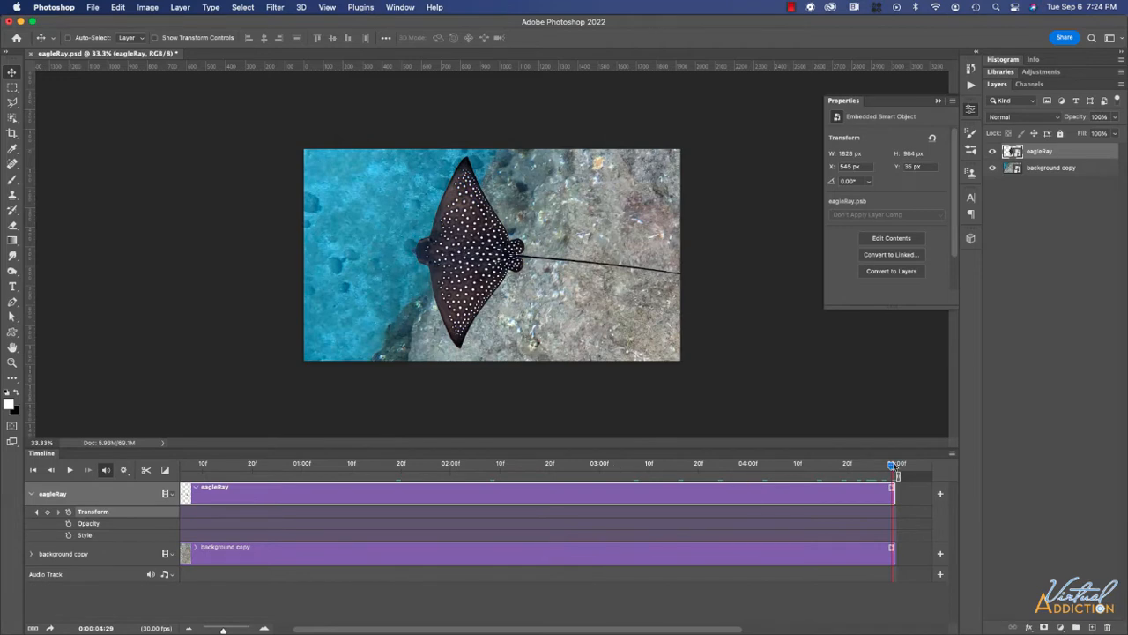
pyautogui.moveTo(895, 474); pyautogui.dragTo(861, 466)
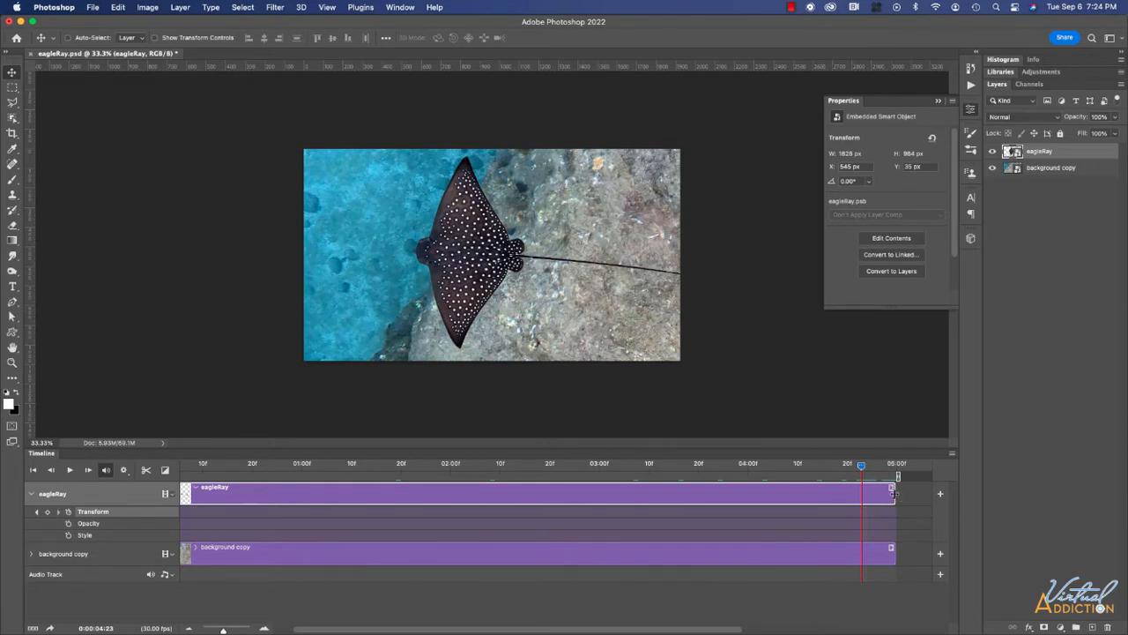
pyautogui.moveTo(894, 494); pyautogui.dragTo(892, 465)
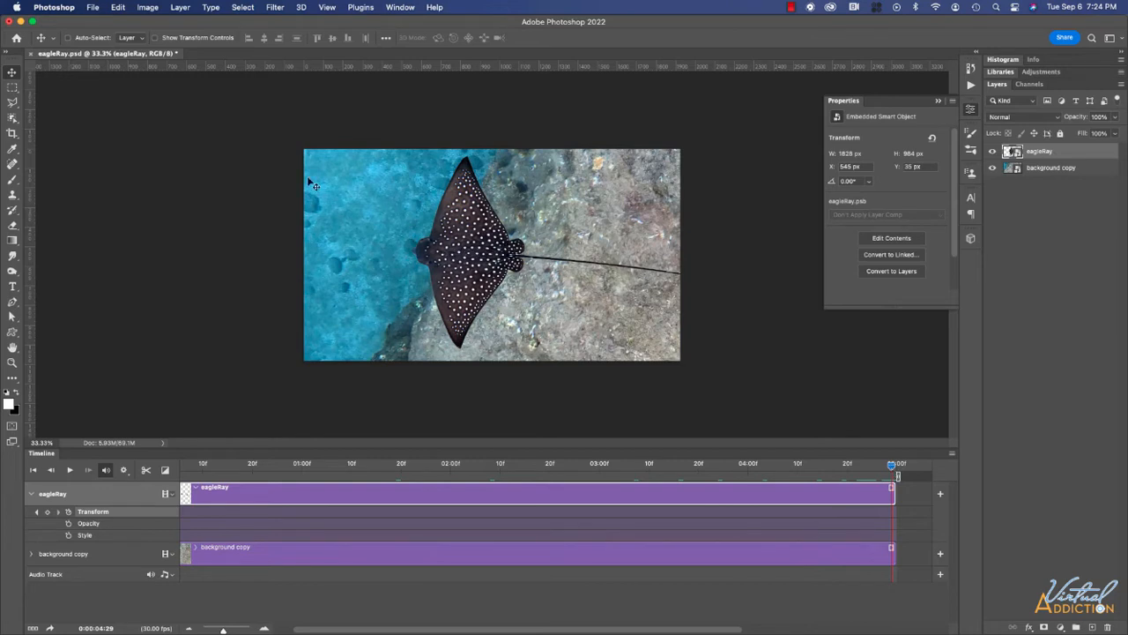
pyautogui.press('super+t')
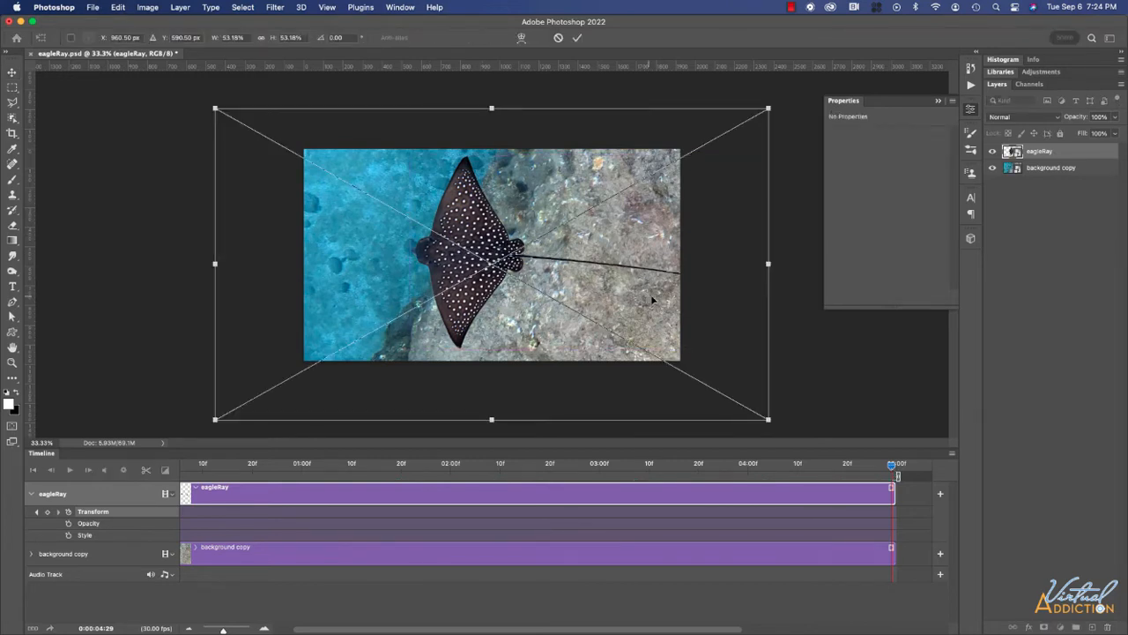
pyautogui.moveTo(770, 420); pyautogui.dragTo(570, 276)
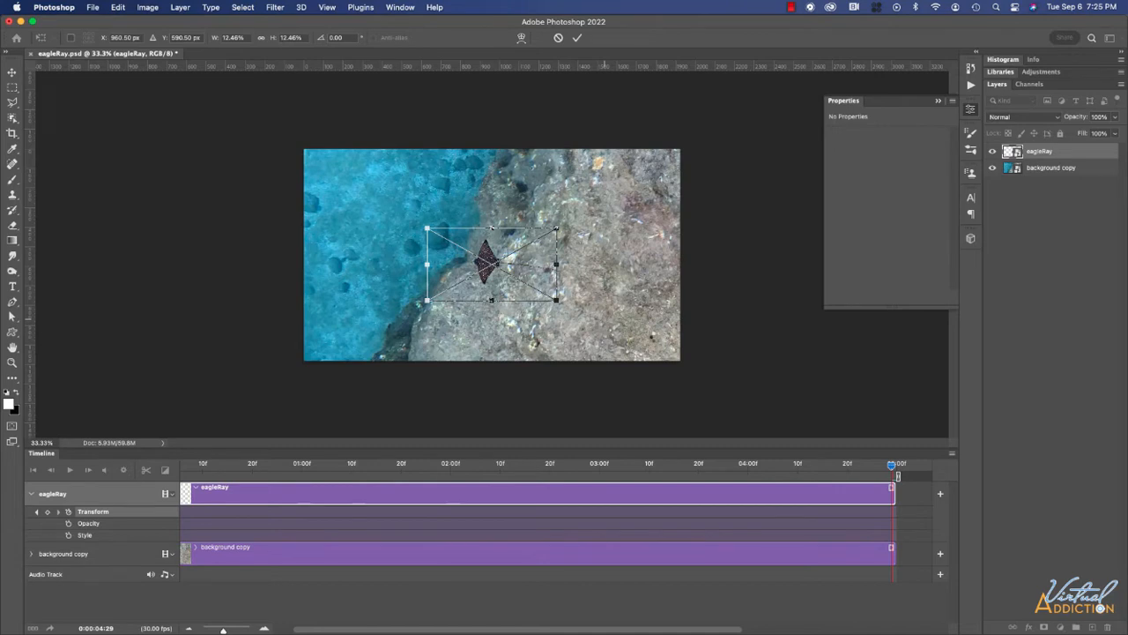
pyautogui.press('Return')
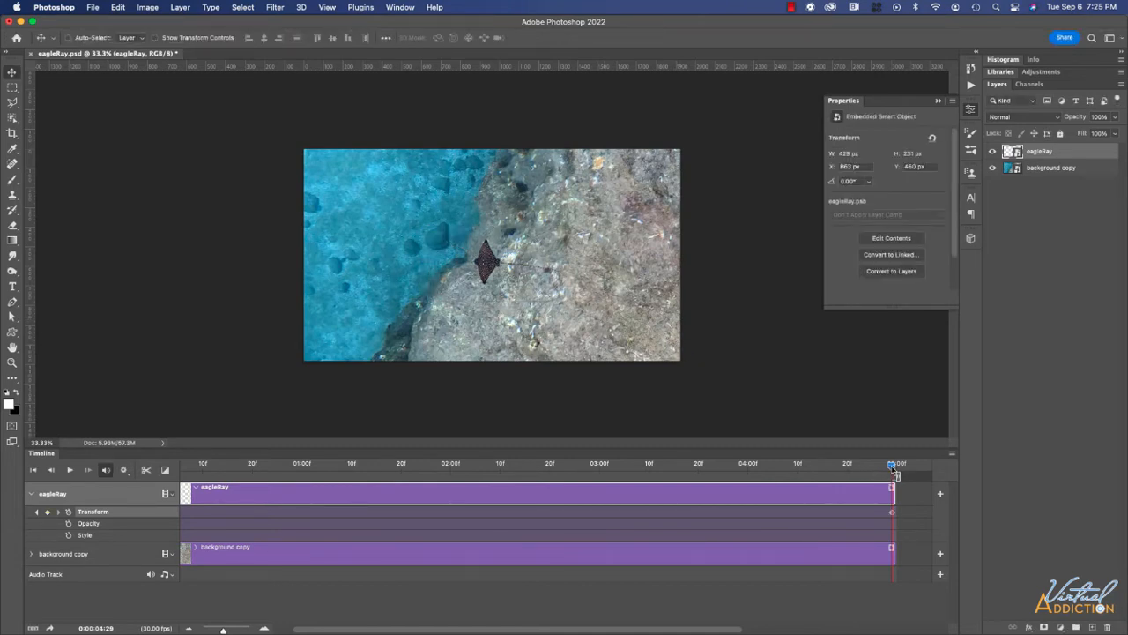
pyautogui.moveTo(893, 470); pyautogui.dragTo(135, 451)
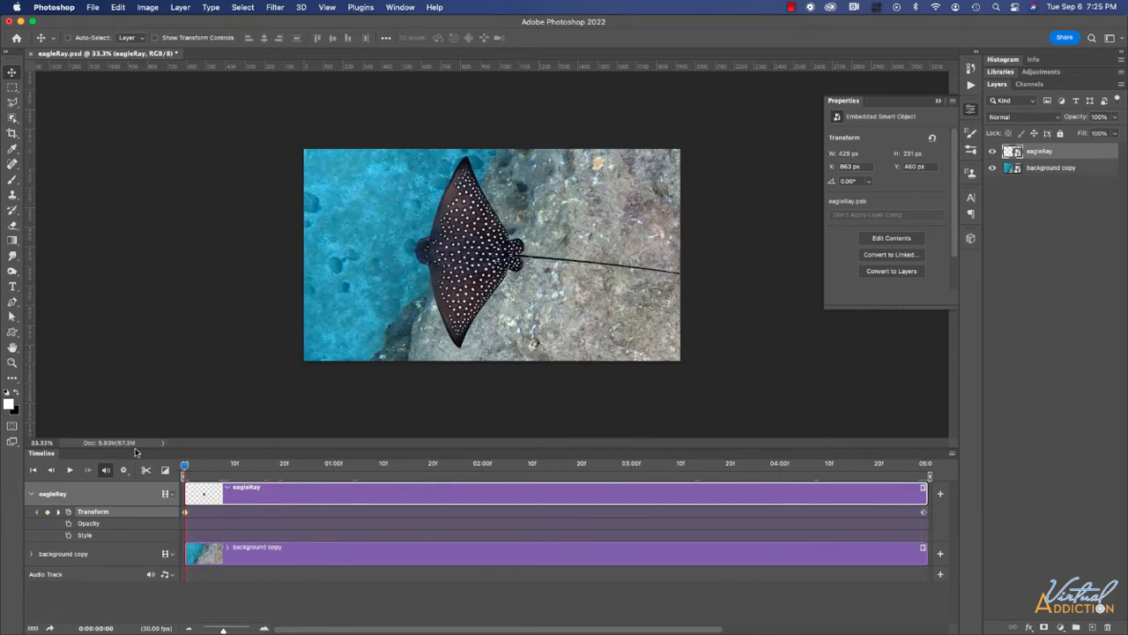
# Enable Transform keyframing on background copy and move the playhead to the clip's end.
pyautogui.click(32, 553)
pyautogui.click(68, 572)
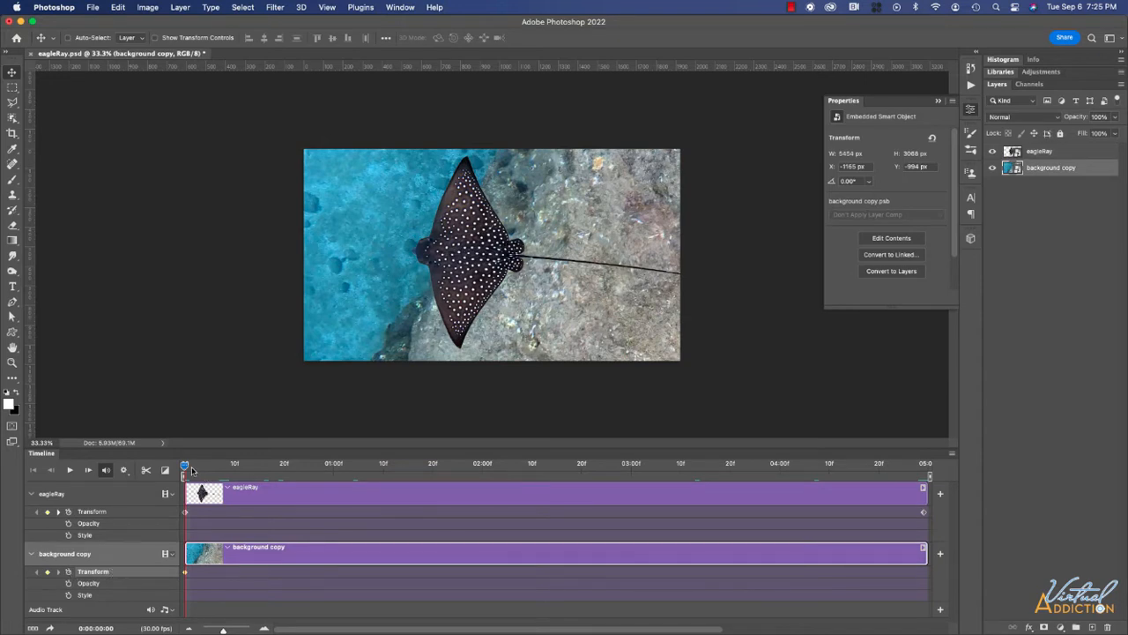
pyautogui.moveTo(186, 467); pyautogui.dragTo(927, 501)
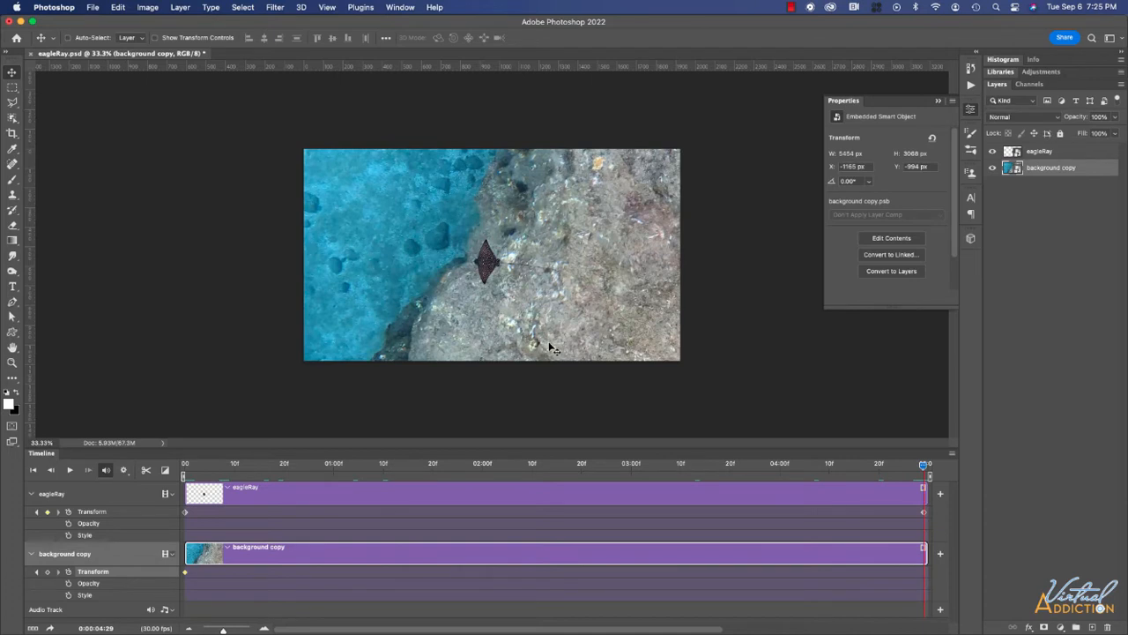
pyautogui.press('super')
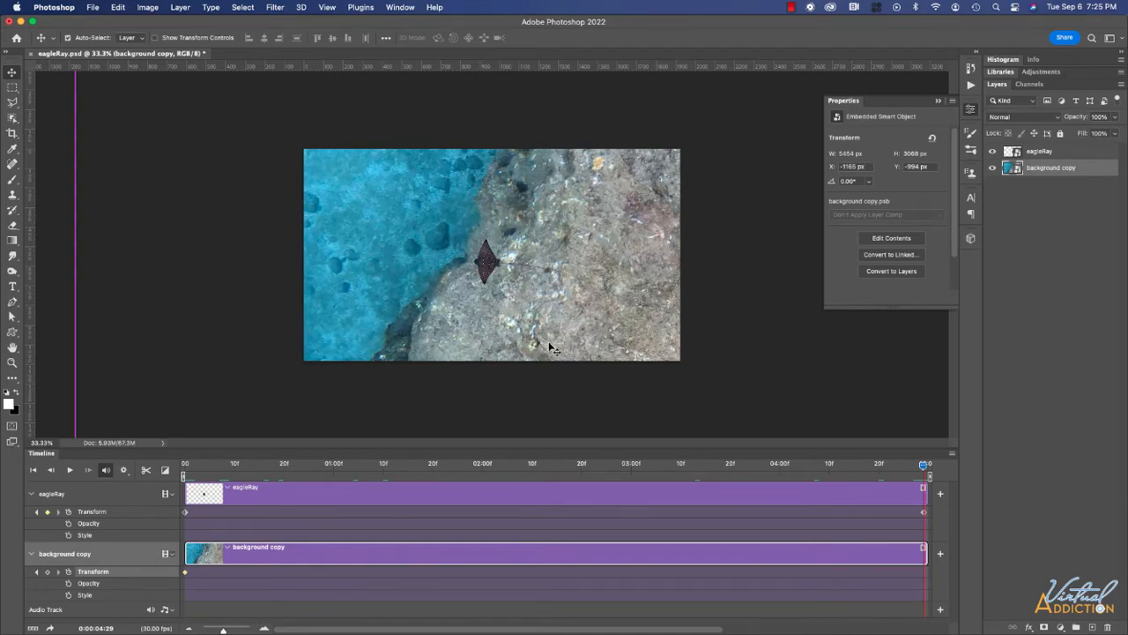
# Scale background copy to 37.5% and recentre it, recording the end keyframe.
pyautogui.press('super+t')
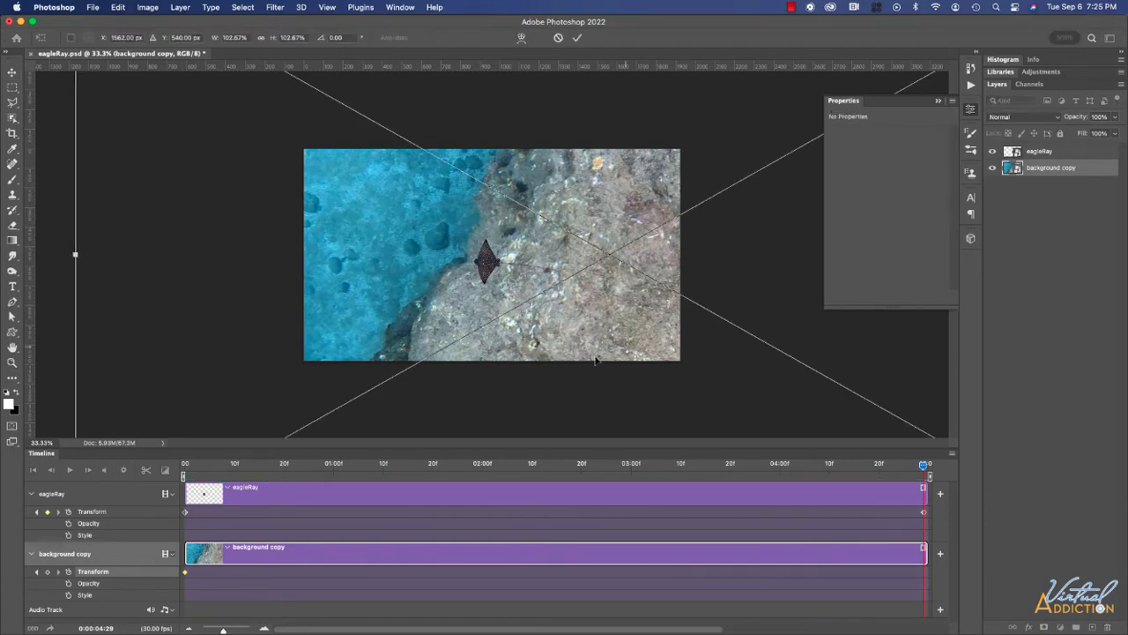
pyautogui.press('super+minus')
pyautogui.press('super+minus')
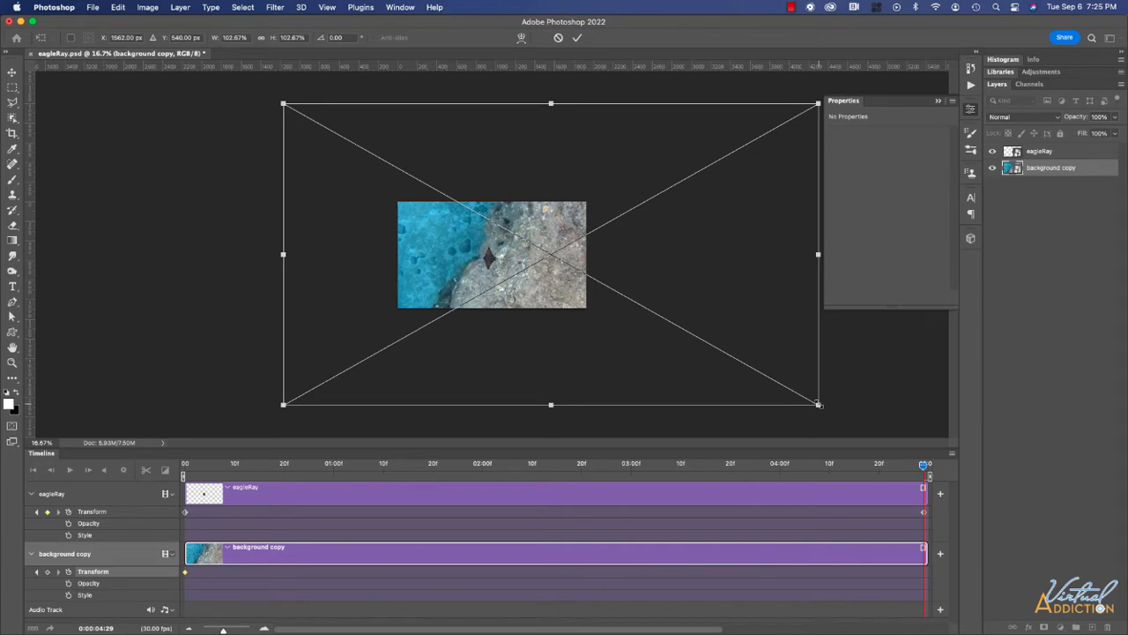
pyautogui.moveTo(806, 397); pyautogui.dragTo(655, 312)
pyautogui.moveTo(527, 288); pyautogui.dragTo(494, 286)
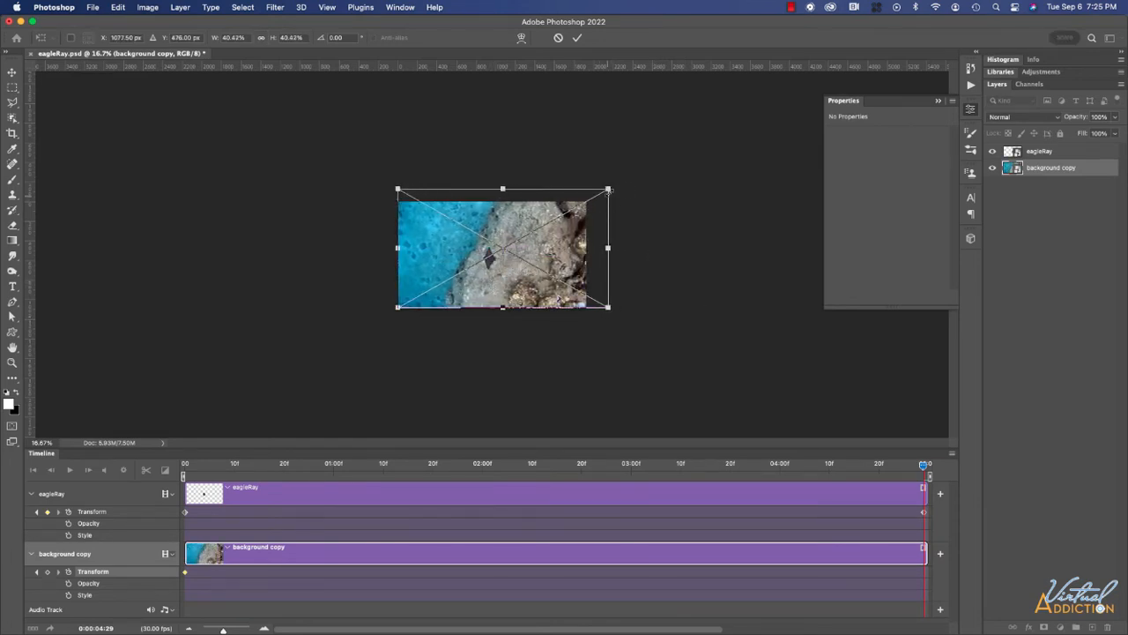
pyautogui.moveTo(607, 188); pyautogui.dragTo(593, 198)
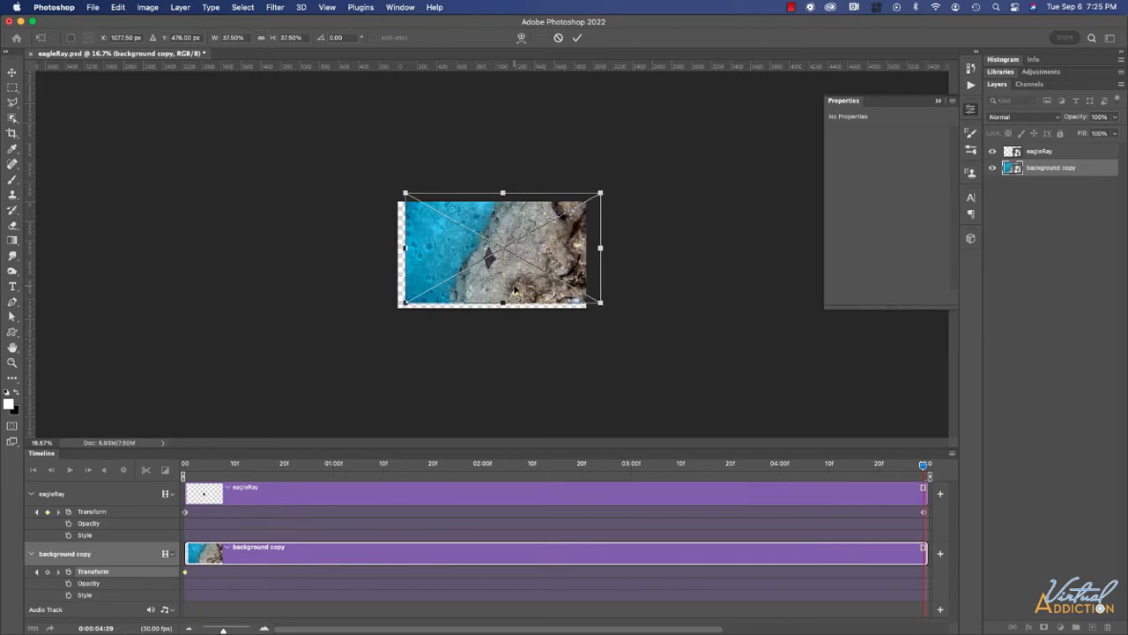
pyautogui.moveTo(515, 288); pyautogui.dragTo(504, 295)
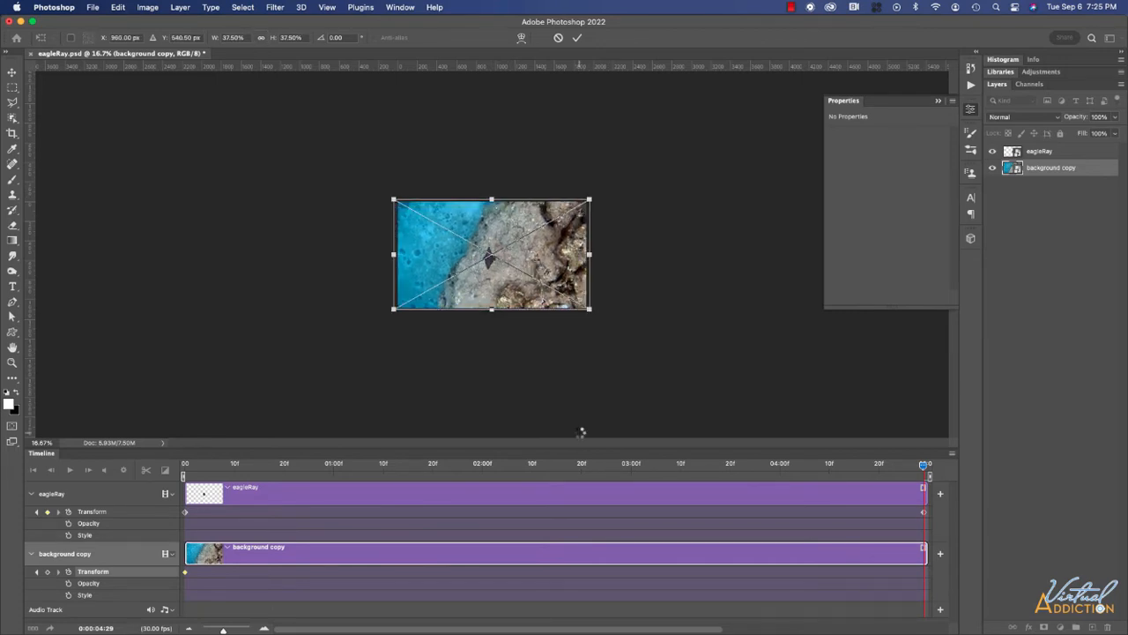
pyautogui.press('Return')
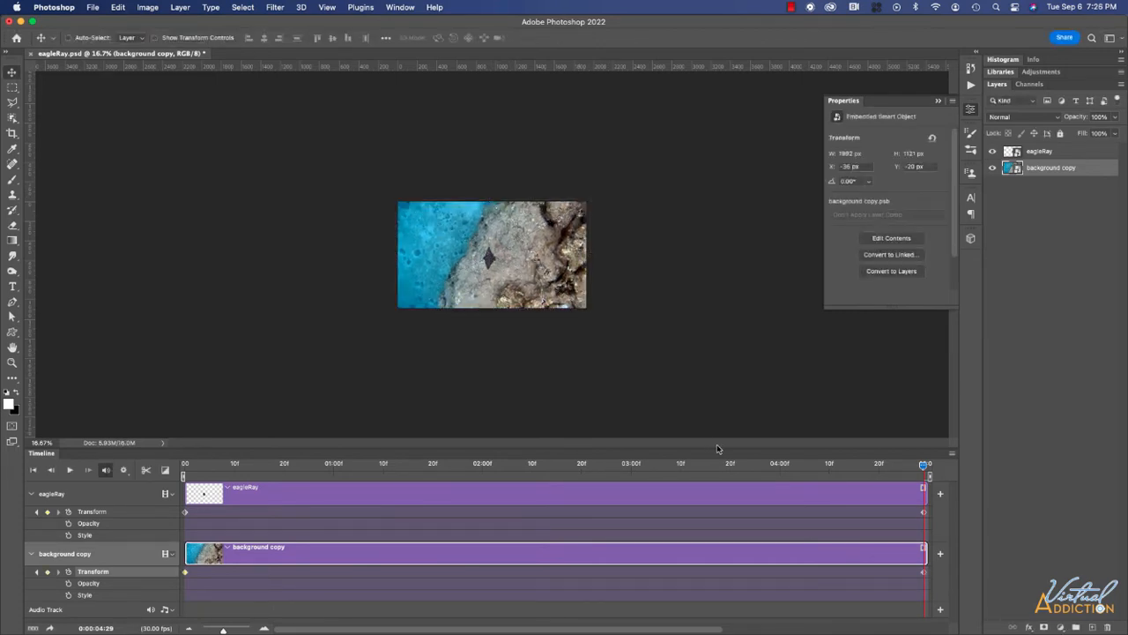
pyautogui.press('super+plus')
pyautogui.press('super+plus')
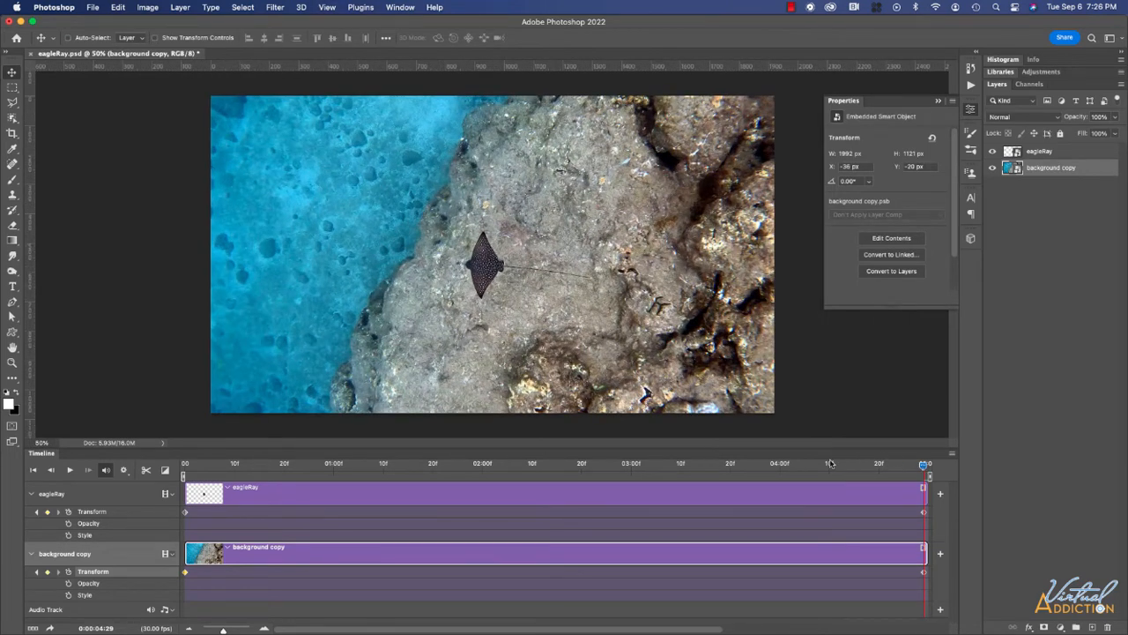
pyautogui.click(185, 464)
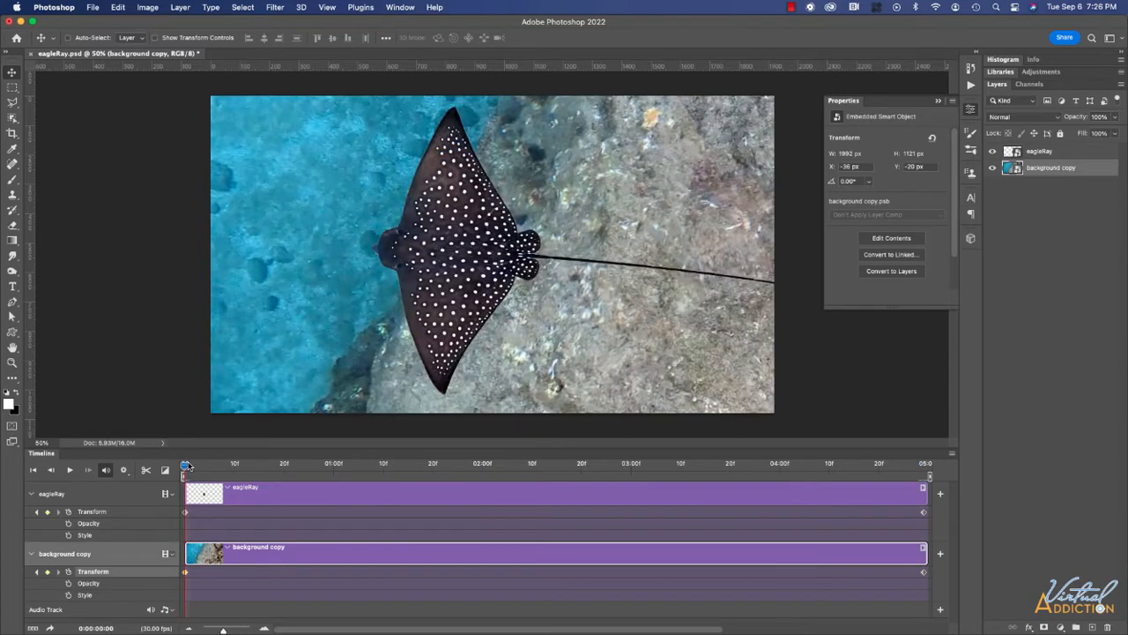
pyautogui.moveTo(187, 465); pyautogui.dragTo(184, 465)
pyautogui.click(70, 472)
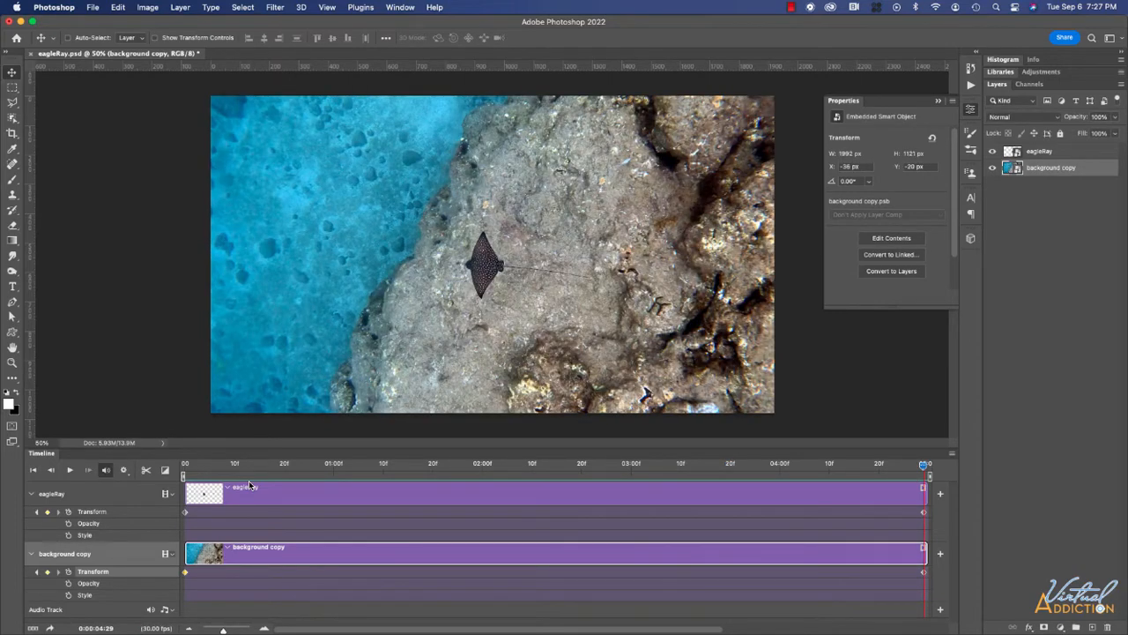
pyautogui.press('space')
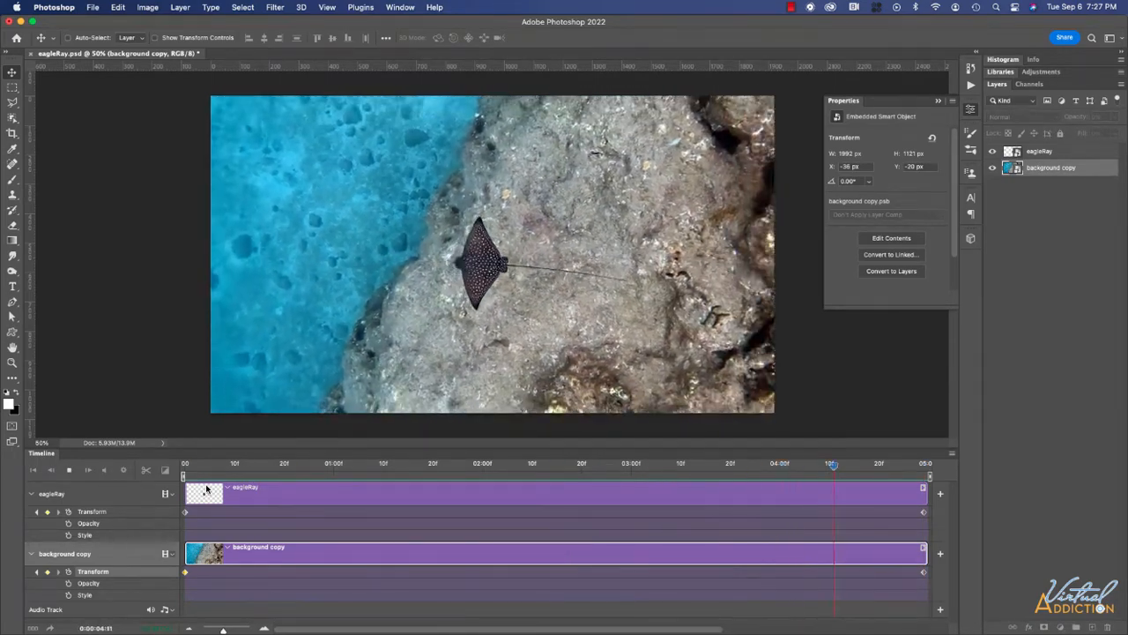
pyautogui.press('space')
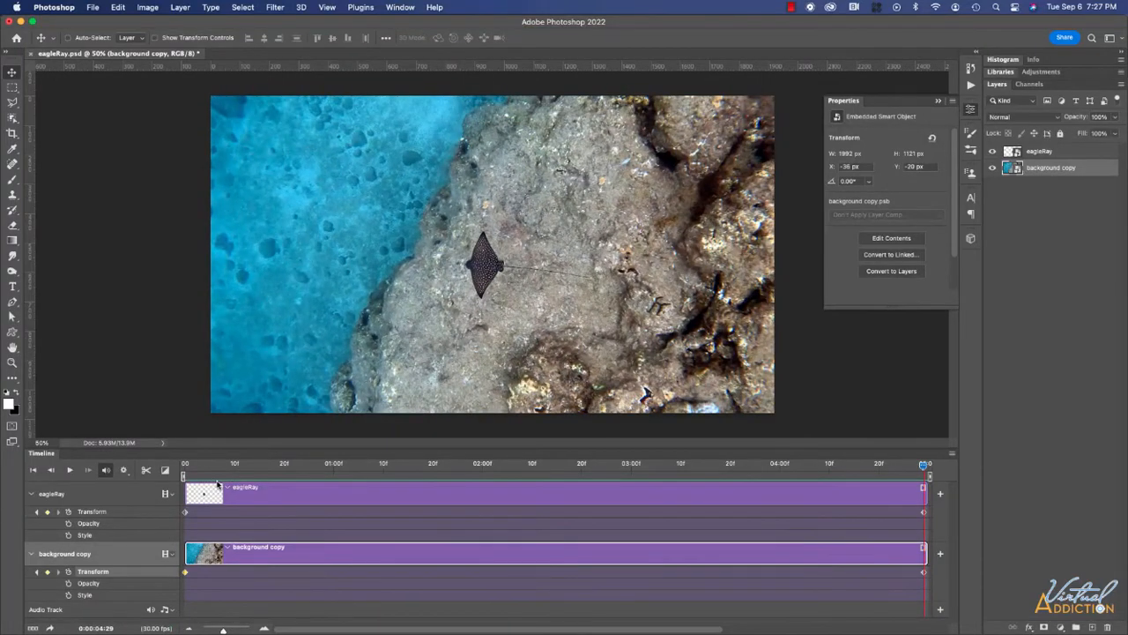
# Swap the eagleRay's start and end Transform keyframes to reverse its animation.
pyautogui.click(185, 513)
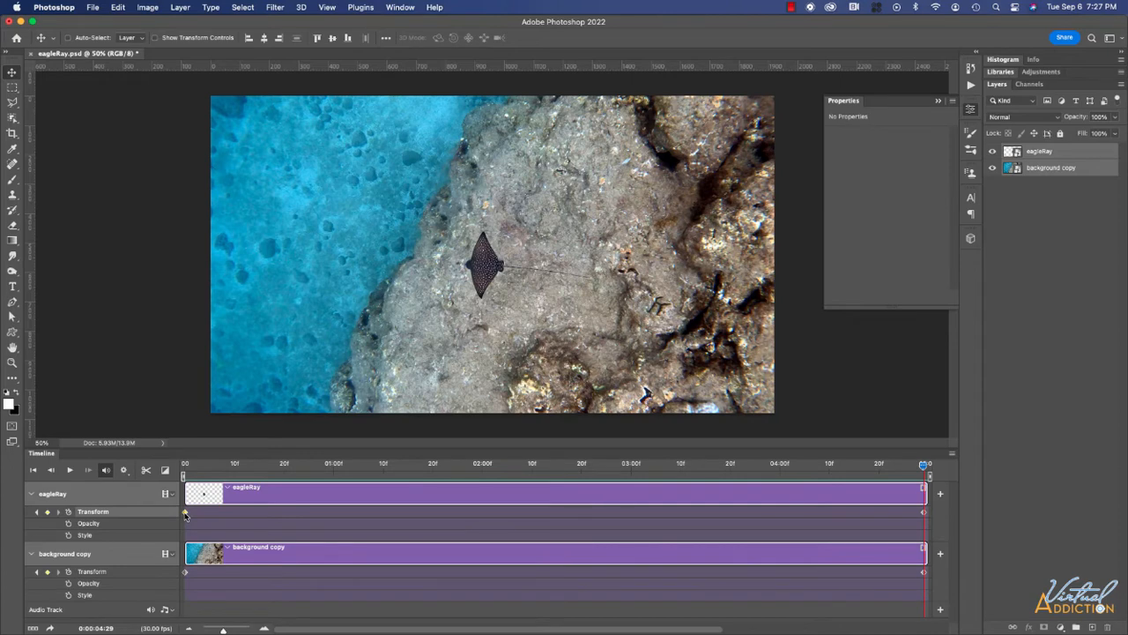
pyautogui.moveTo(185, 513); pyautogui.dragTo(835, 512)
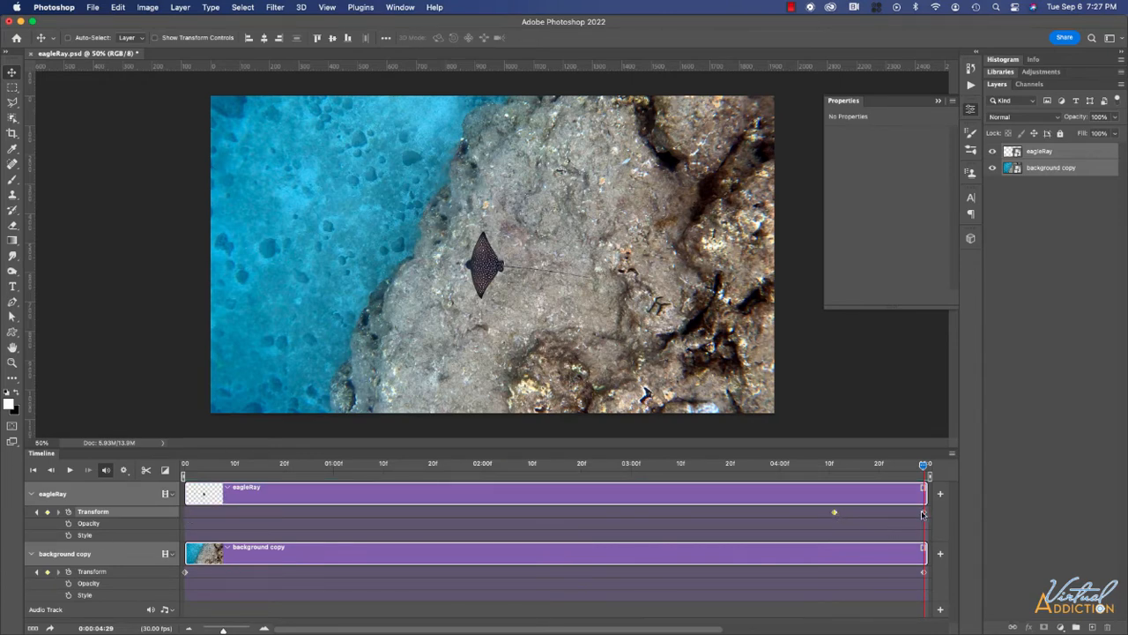
pyautogui.moveTo(923, 514); pyautogui.dragTo(187, 516)
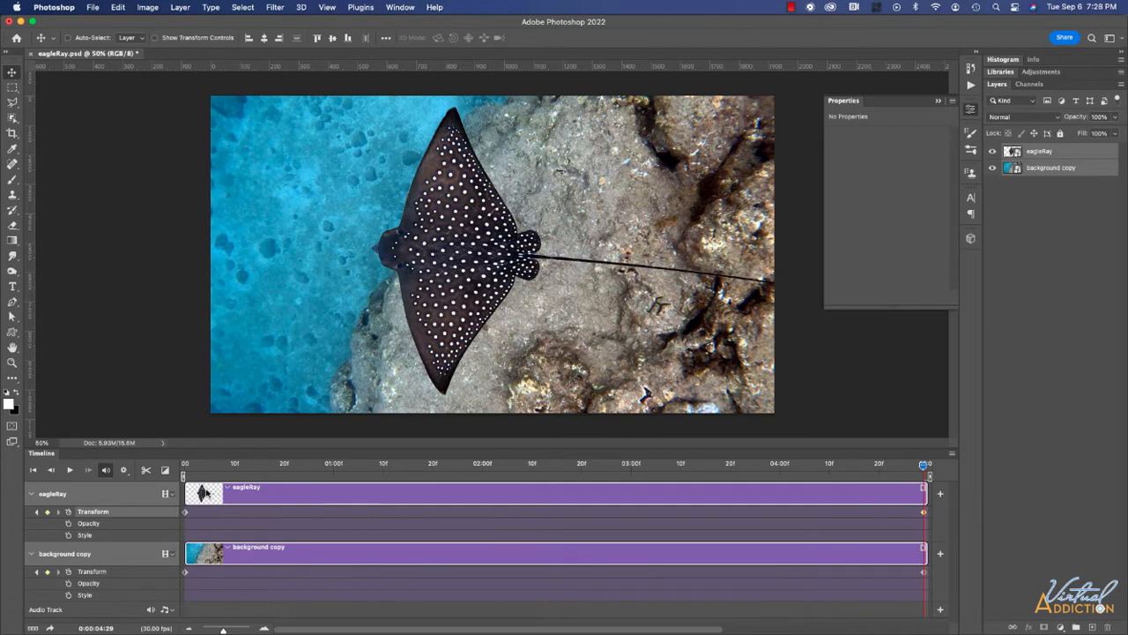
# Play the reversed animation from the first frame to check it.
pyautogui.click(188, 465)
pyautogui.moveTo(187, 466); pyautogui.dragTo(185, 466)
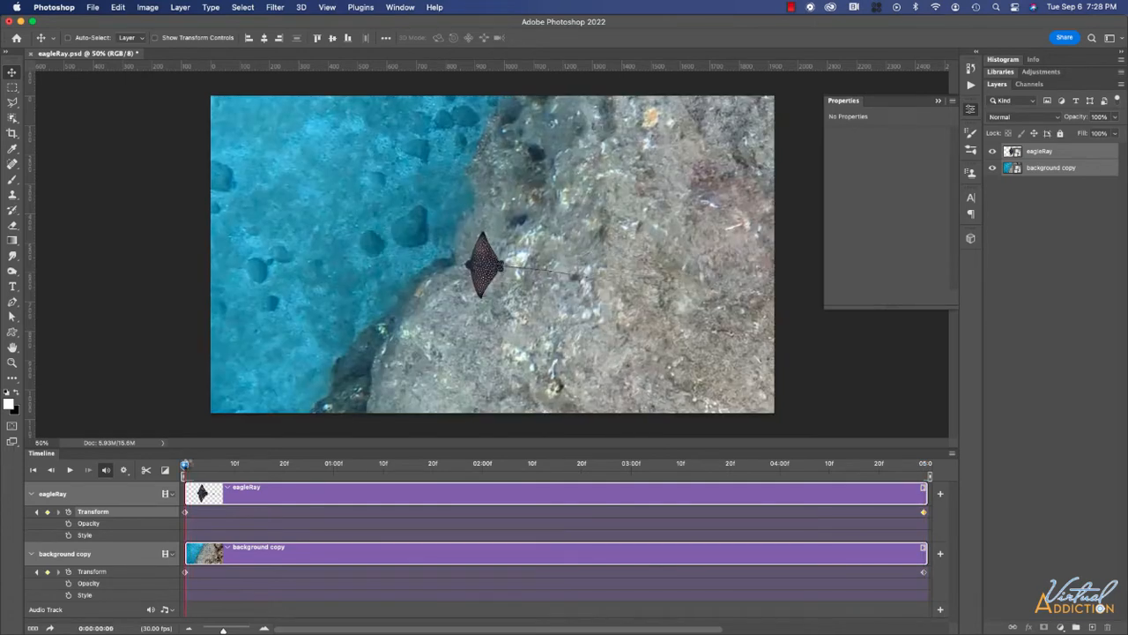
pyautogui.press('space')
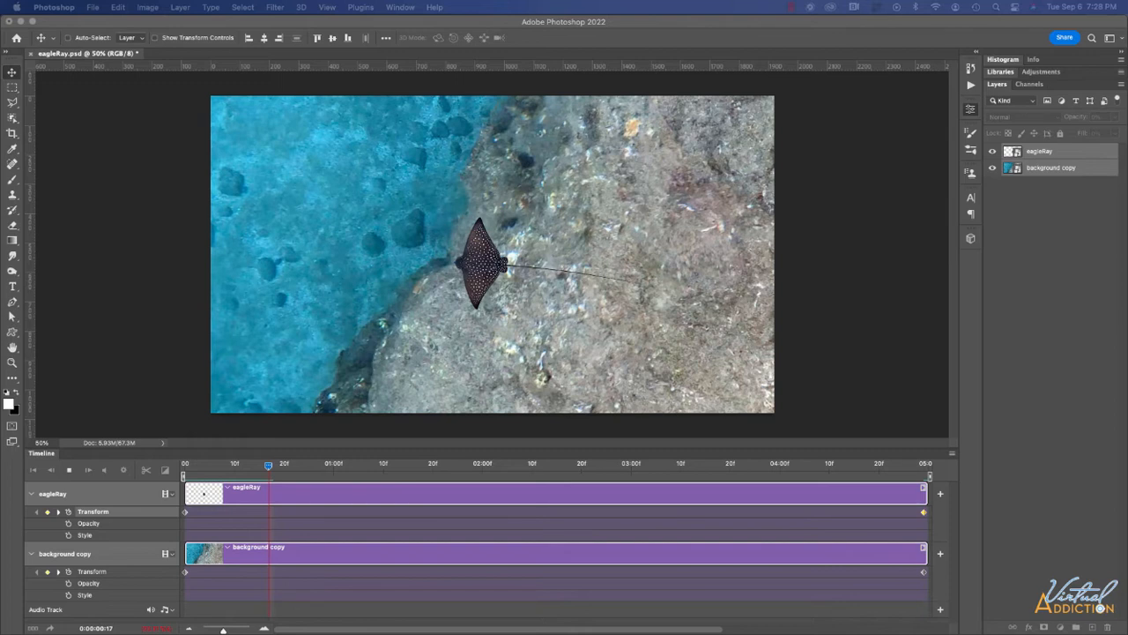
pyautogui.click(292, 491)
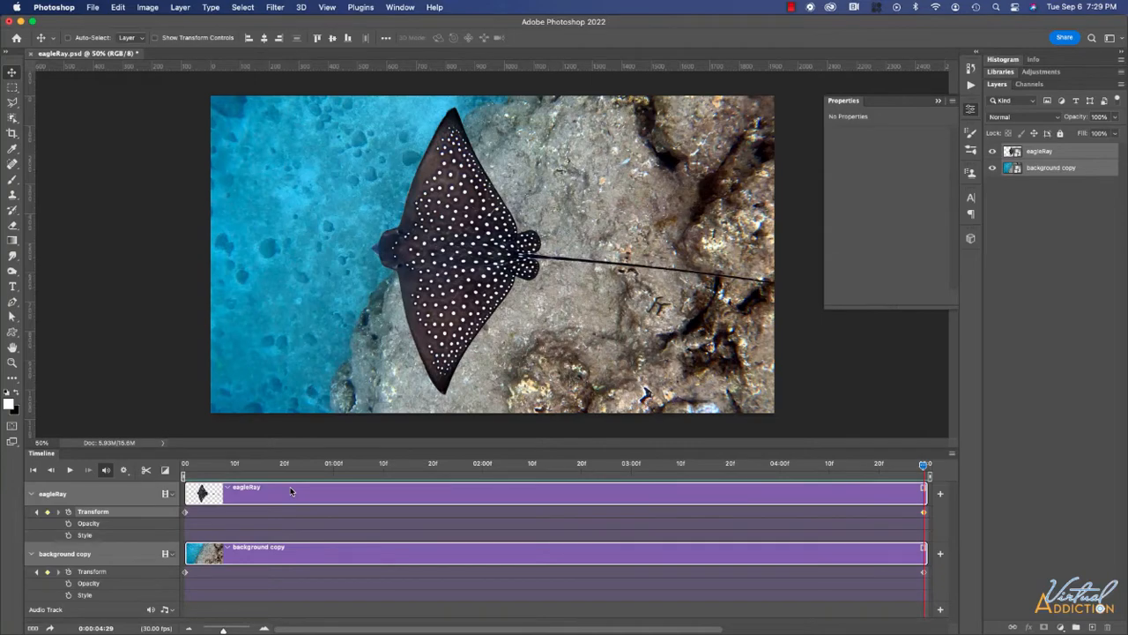
pyautogui.press('space')
pyautogui.press('space')
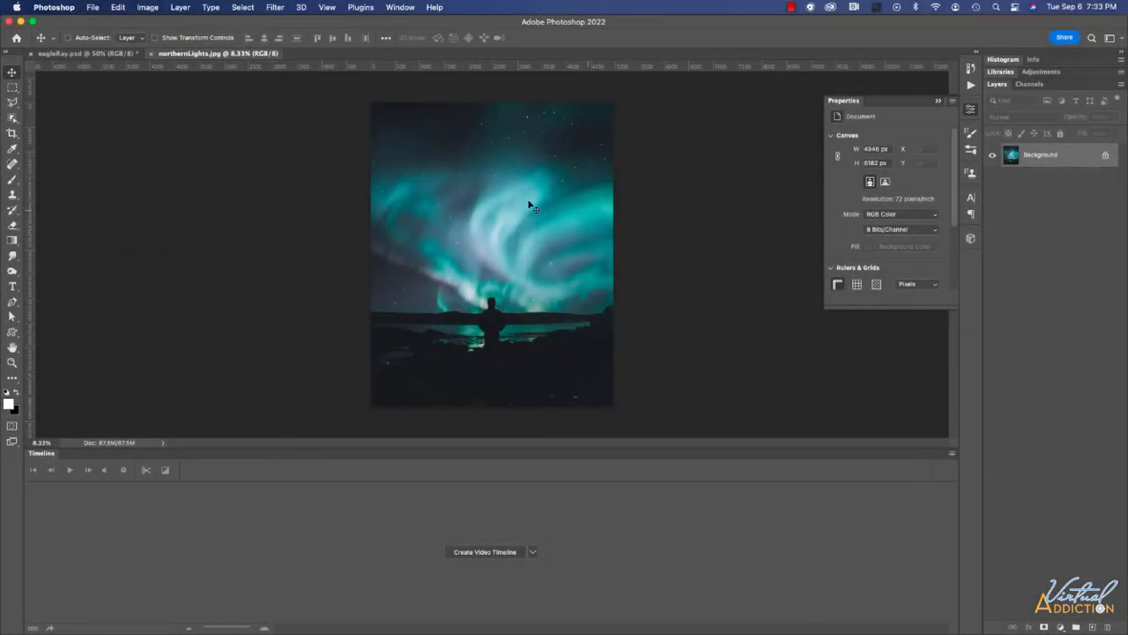
# Select the standing figure and dark foreground with the Object Selection tool.
pyautogui.click(13, 102)
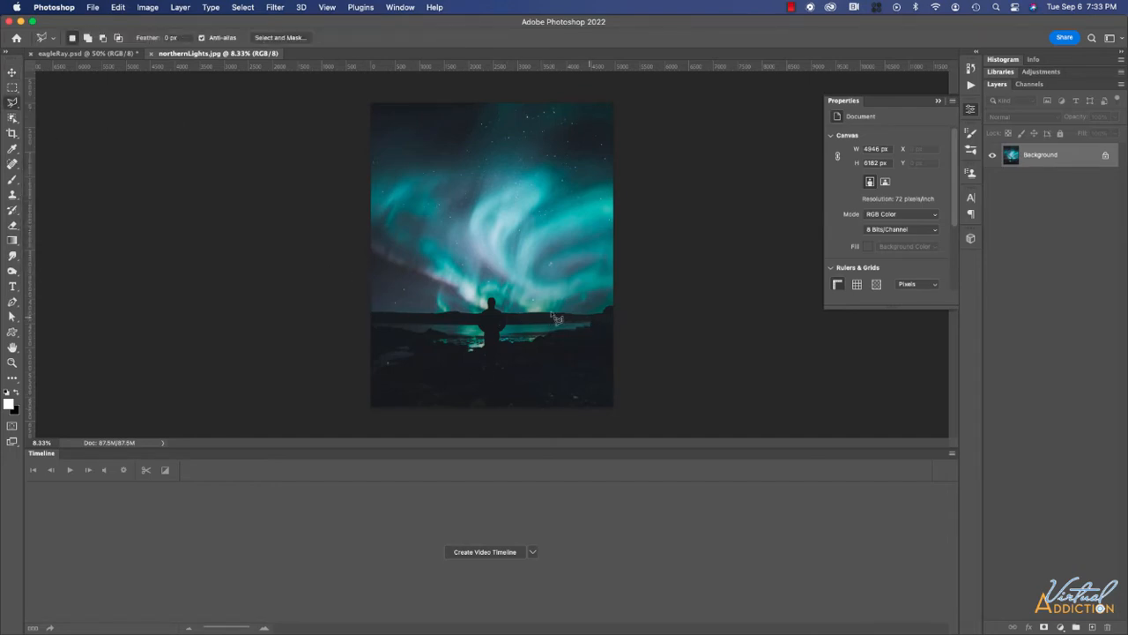
pyautogui.click(14, 118)
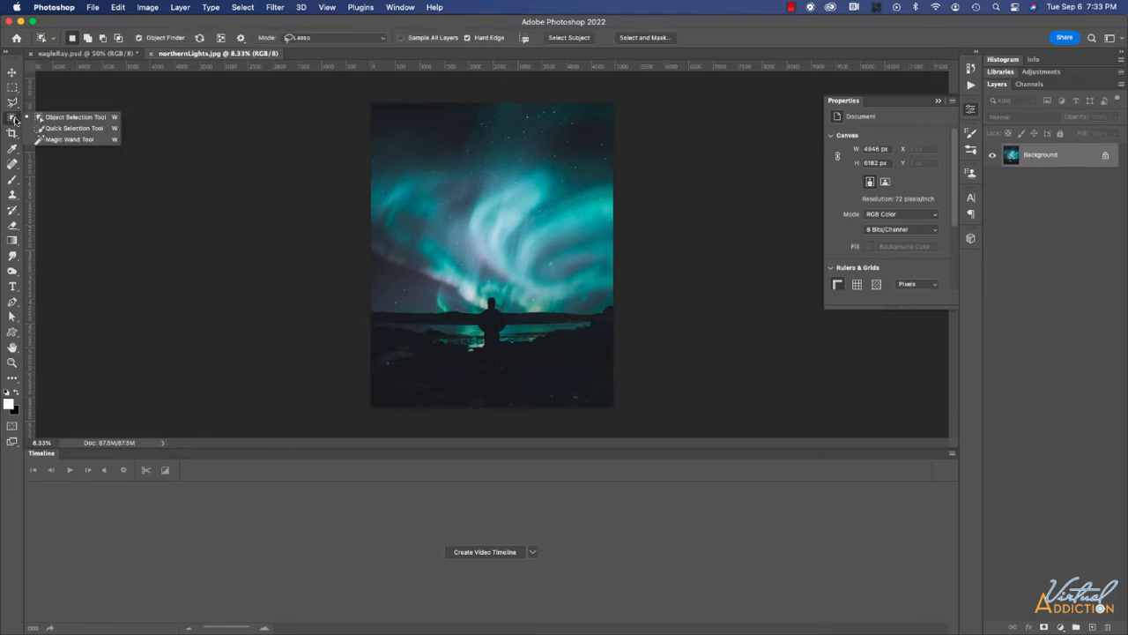
pyautogui.click(99, 119)
pyautogui.moveTo(354, 305)
pyautogui.mouseDown()
pyautogui.moveTo(460, 307)
pyautogui.moveTo(350, 304)
pyautogui.mouseUp()
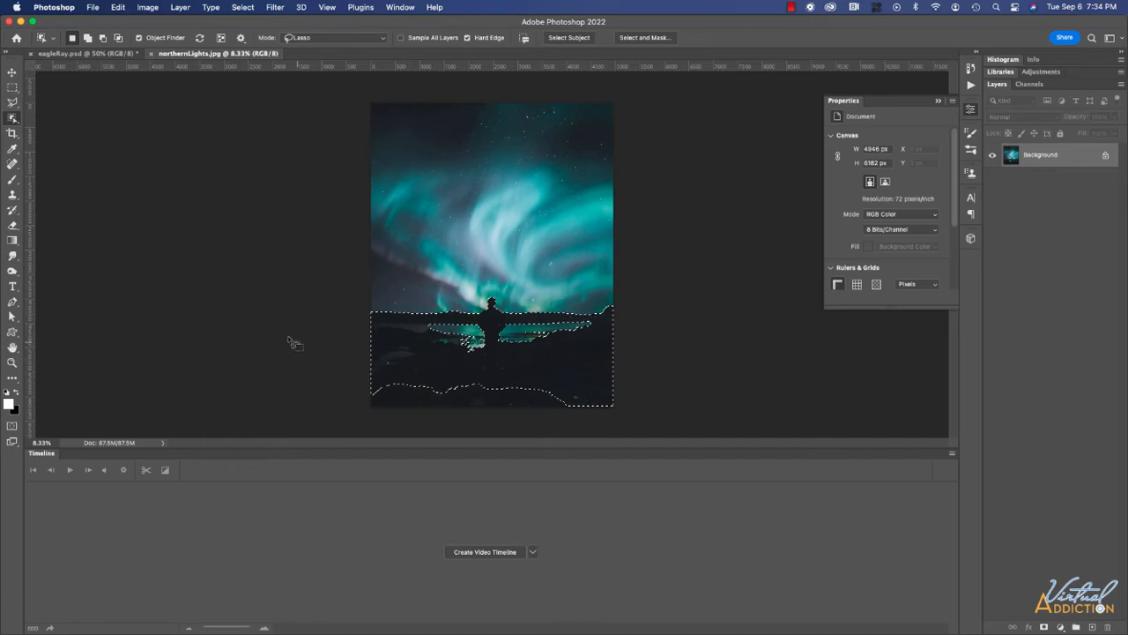
# Add rectangular areas covering the lower image and lake shore to the selection.
pyautogui.click(12, 87)
pyautogui.press('shift')
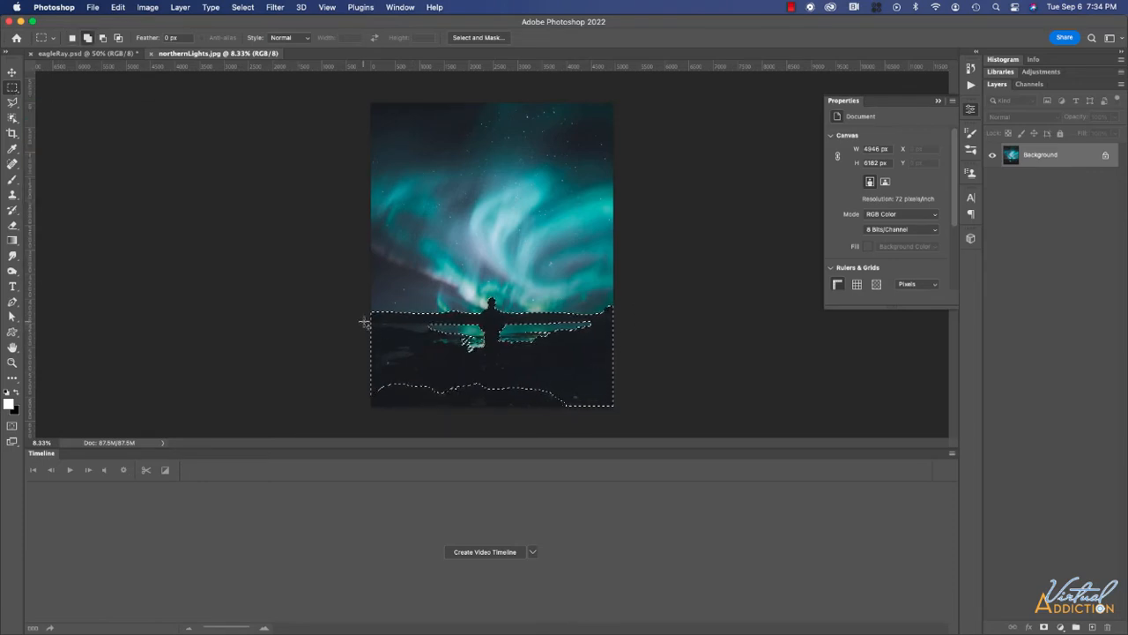
pyautogui.moveTo(364, 322); pyautogui.dragTo(641, 411)
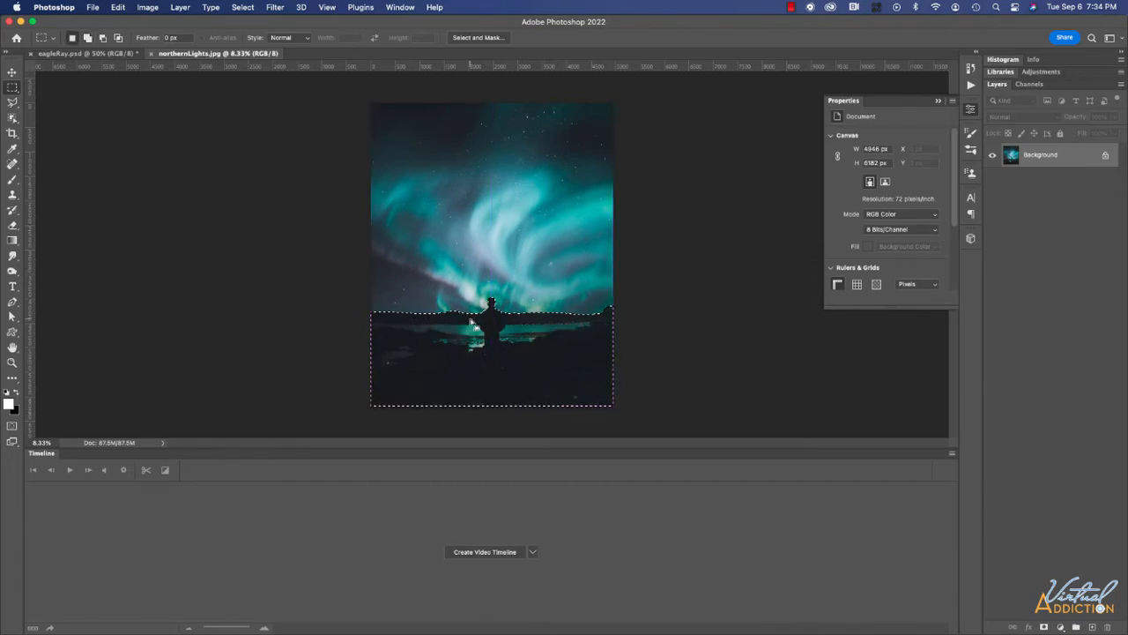
pyautogui.moveTo(534, 322); pyautogui.dragTo(645, 384)
# Inspect the selection's horizon edge in Quick Mask, zoomed to 8.33%, then exit Quick Mask.
pyautogui.press('q')
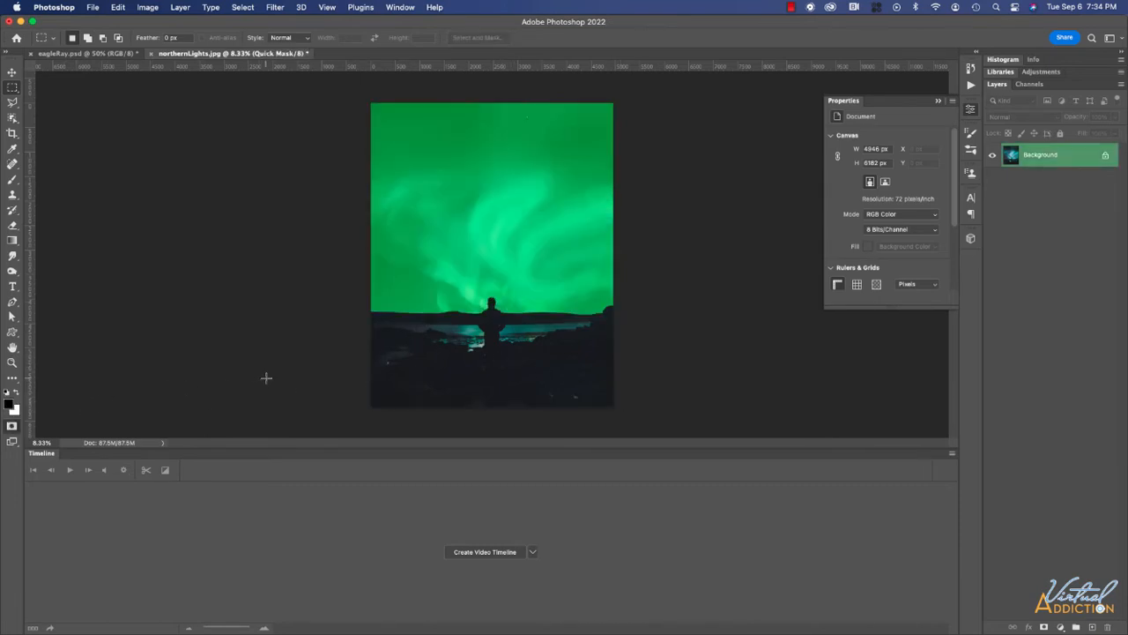
pyautogui.press('super+equal')
pyautogui.press('super+equal')
pyautogui.press('super+equal')
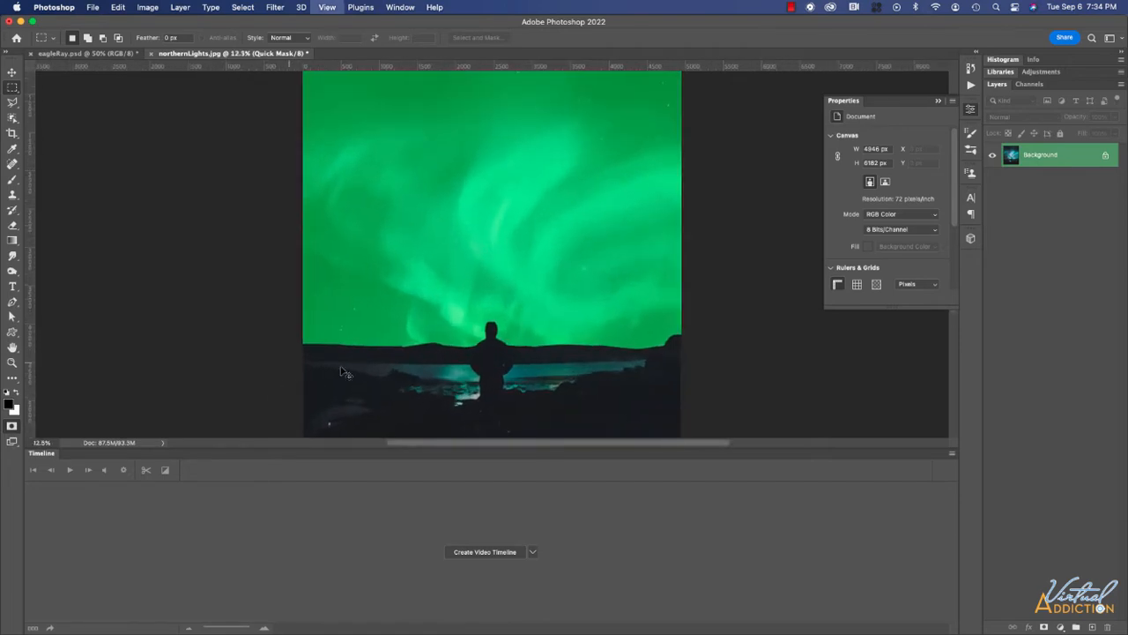
pyautogui.moveTo(510, 381); pyautogui.dragTo(540, 233)
pyautogui.press('super+0')
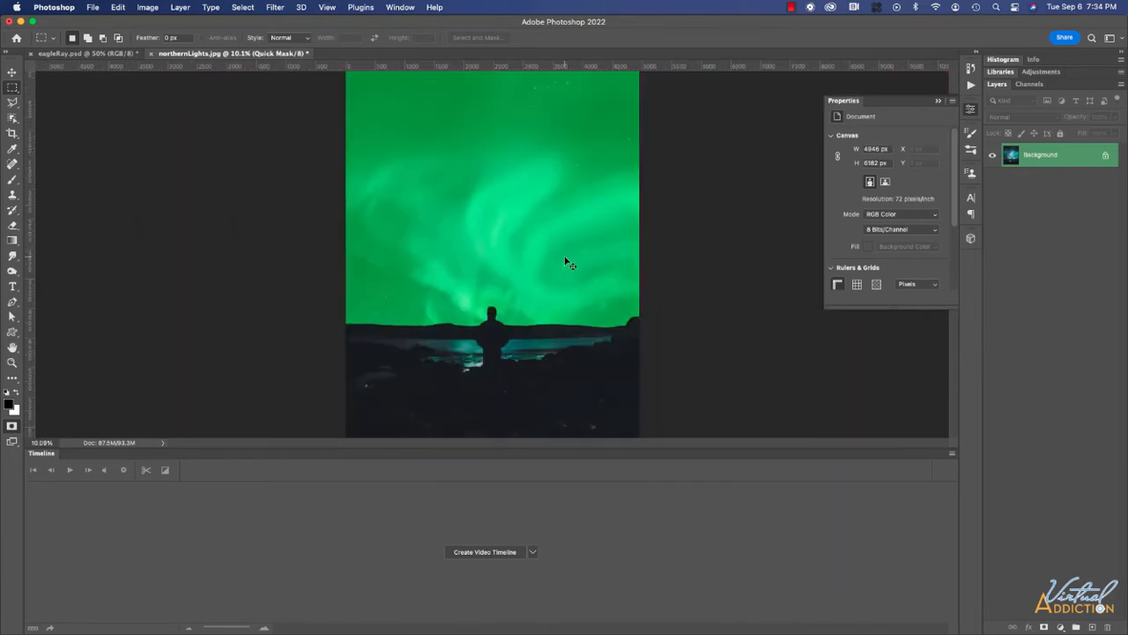
pyautogui.press('super+minus')
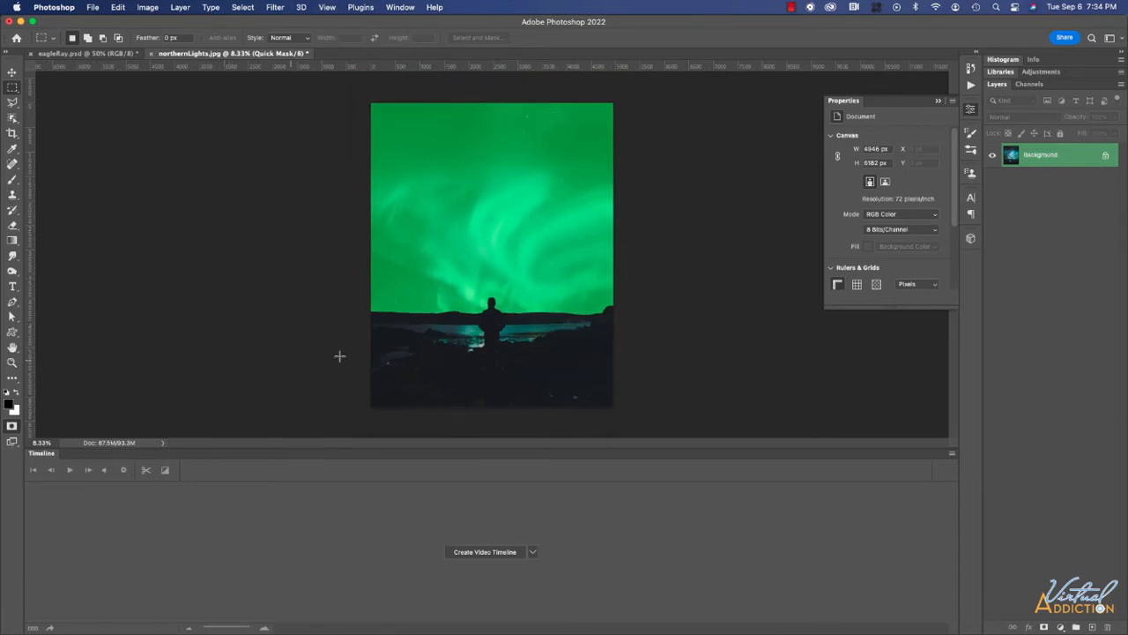
pyautogui.press('q')
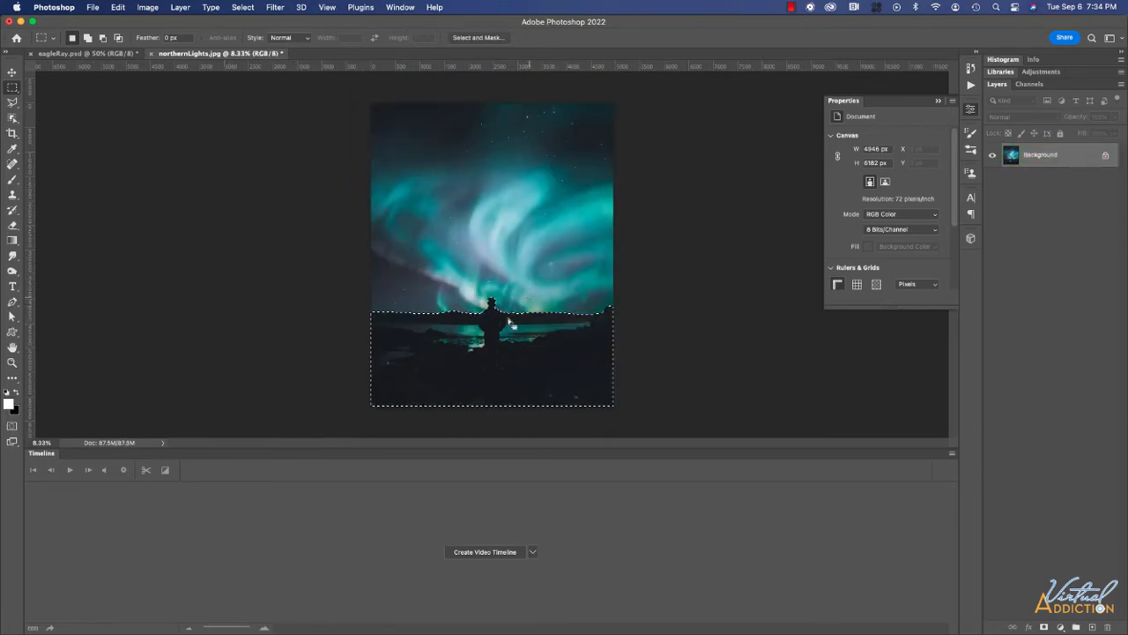
# Duplicate the Background layer and name the copy 'foreground'.
pyautogui.moveTo(1046, 159); pyautogui.dragTo(1091, 626)
pyautogui.doubleClick(1047, 155)
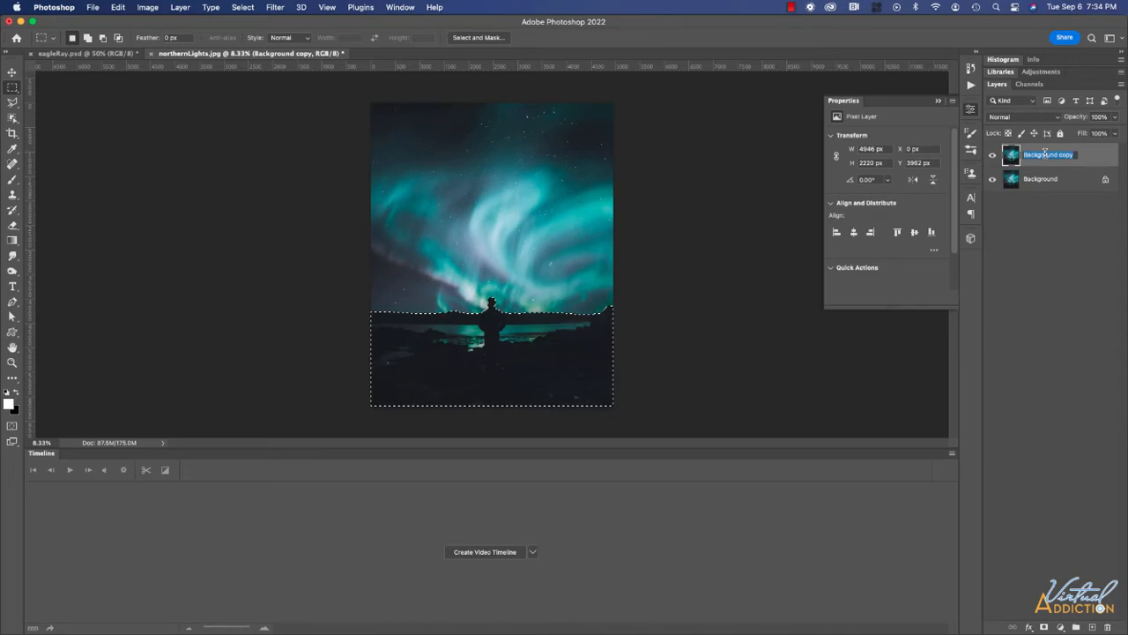
pyautogui.write('foreground')
pyautogui.press('Return')
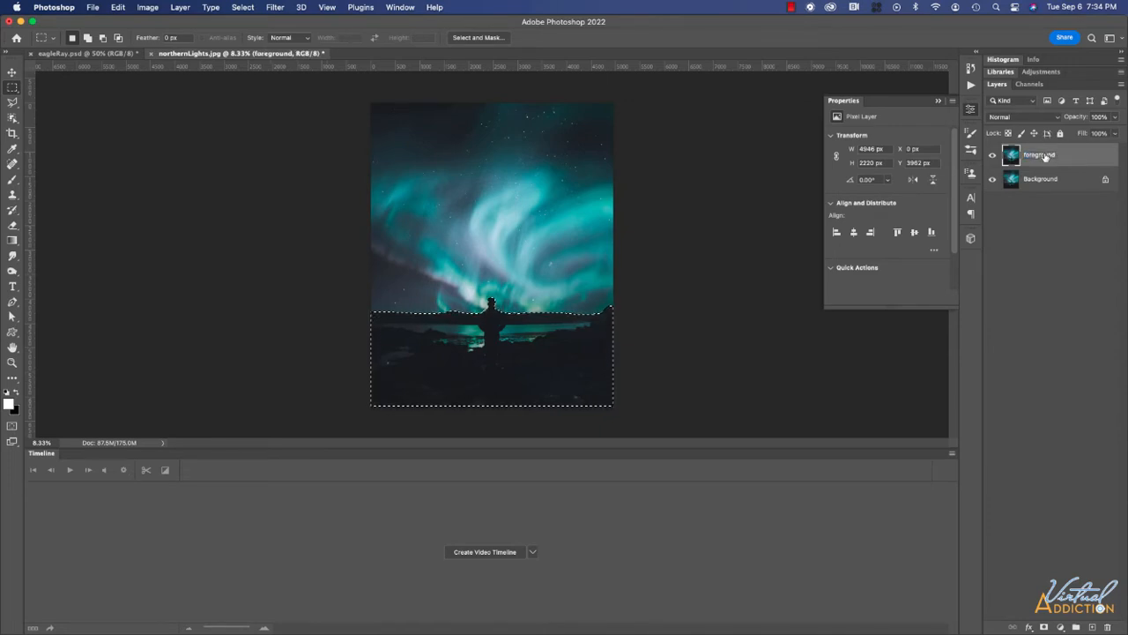
# Mask foreground to the ground selection, check it against Background, and reload the mask as a selection.
pyautogui.click(1046, 627)
pyautogui.click(993, 180)
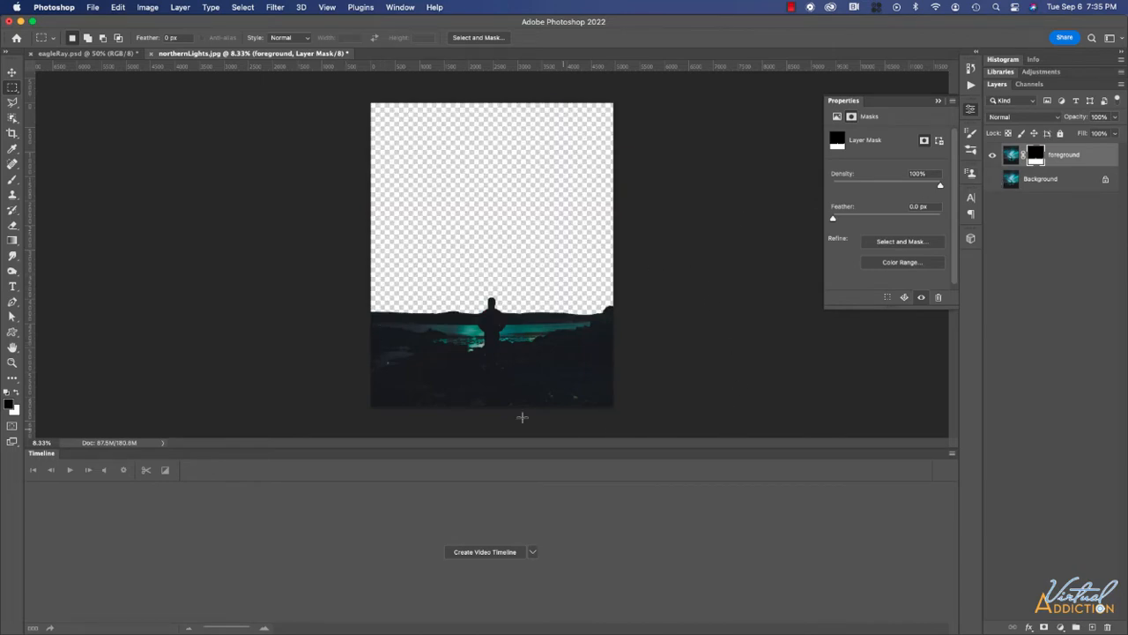
pyautogui.click(990, 178)
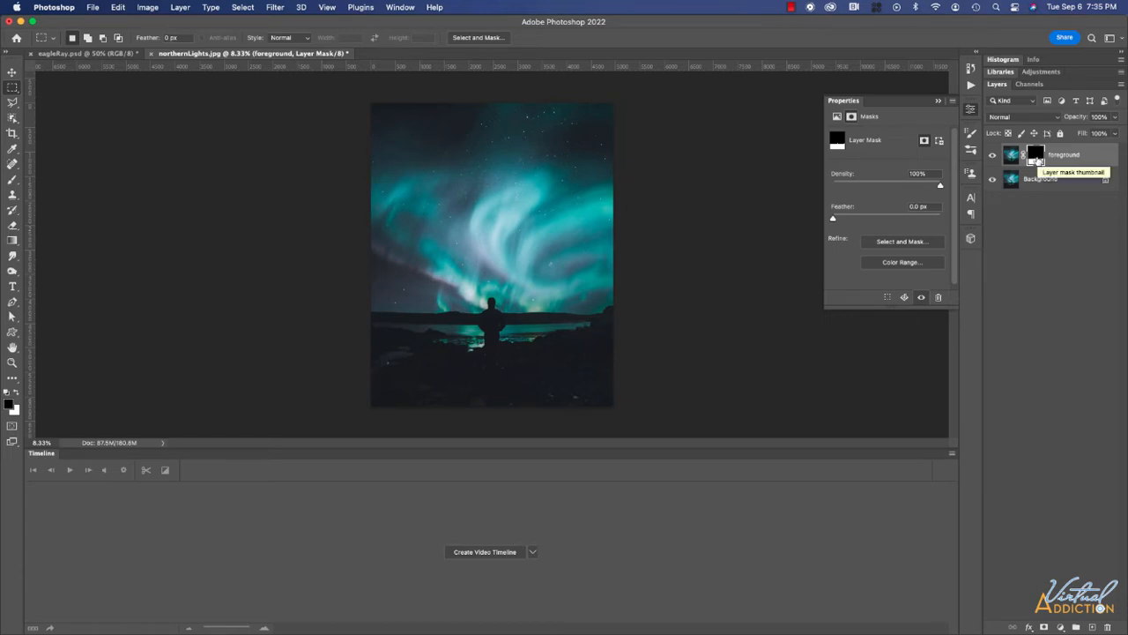
pyautogui.keyDown('super'); pyautogui.click(1036, 160); pyautogui.keyUp('super')
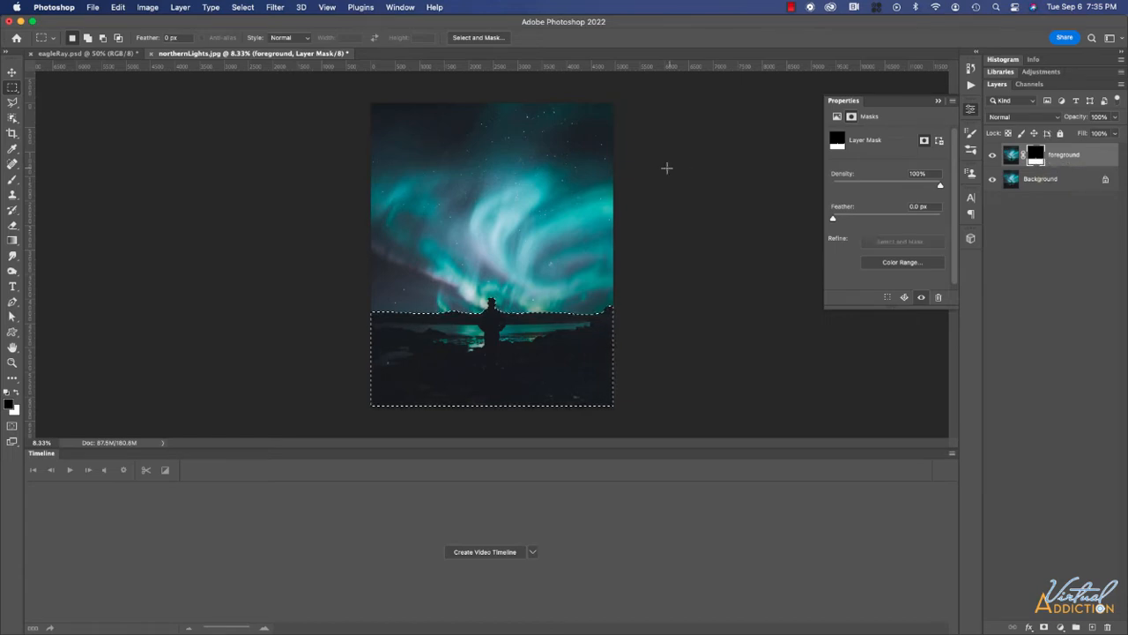
# Invert the selection to the sky and convert Background into a layer named 'northern lights'.
pyautogui.click(242, 8)
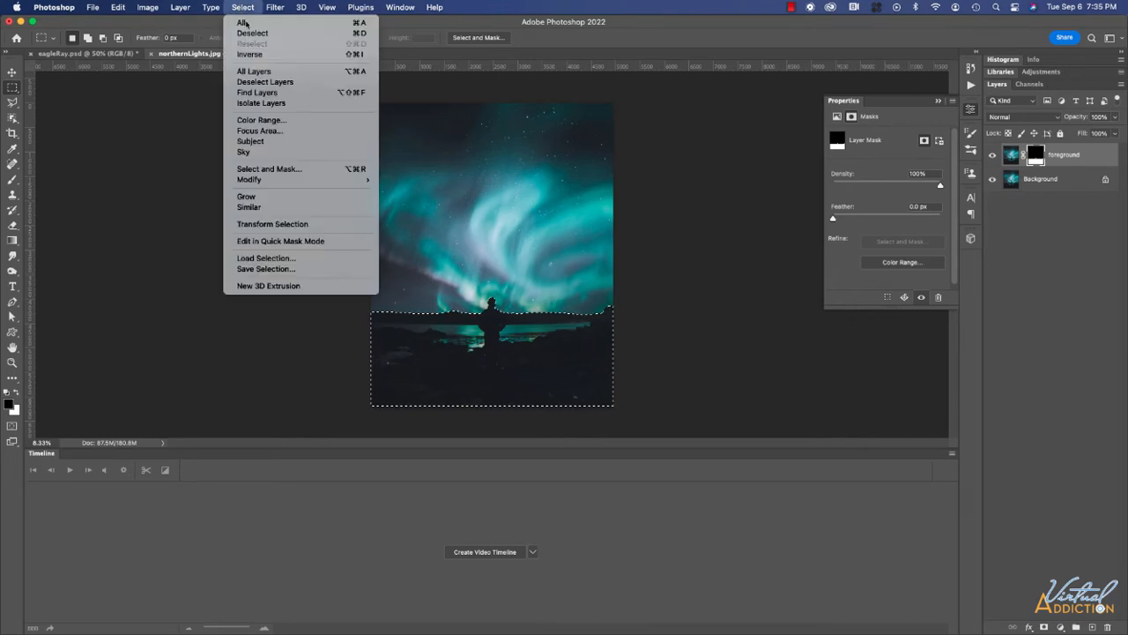
pyautogui.click(249, 54)
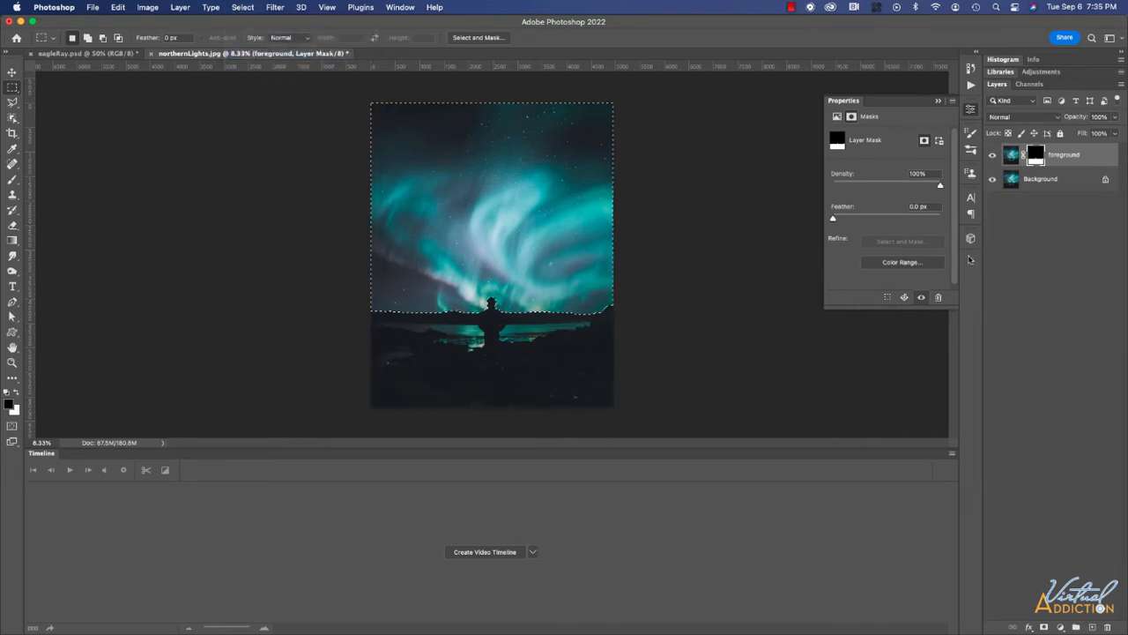
pyautogui.doubleClick(1043, 177)
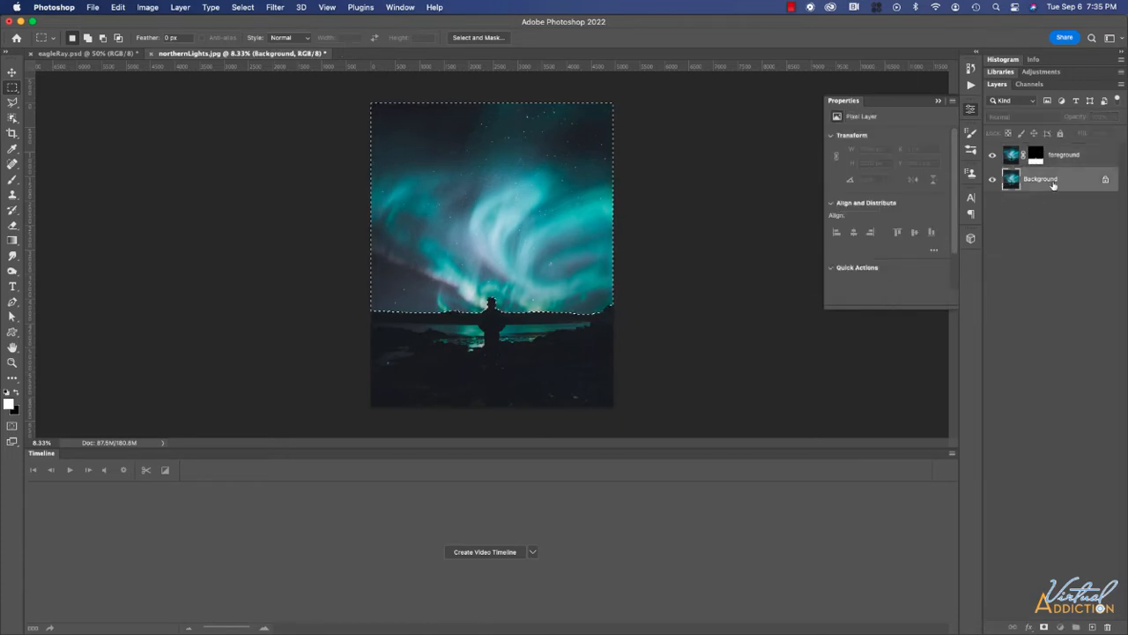
pyautogui.doubleClick(1048, 183)
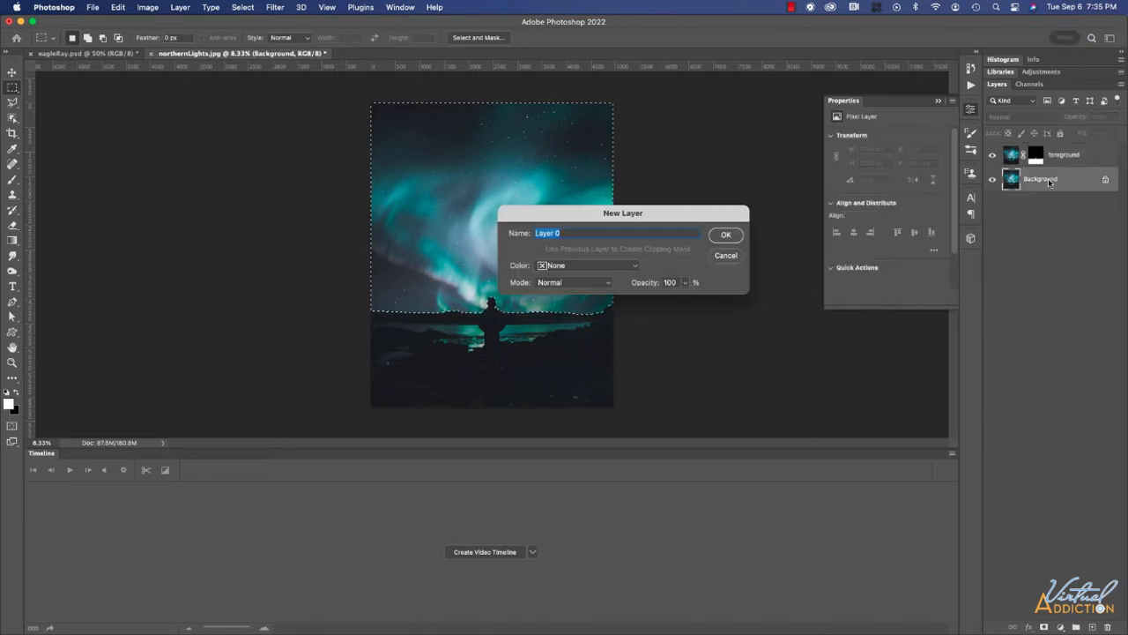
pyautogui.write('northern lights')
pyautogui.press('Return')
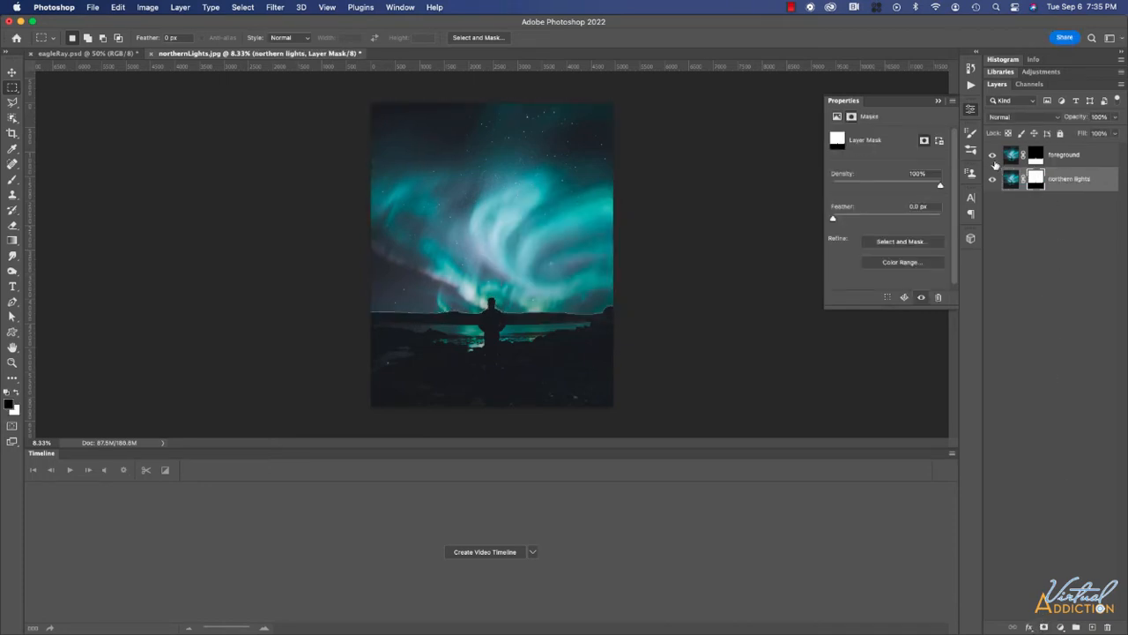
# Toggle the foreground layer off and on to check the sky, and zoom to 12.5%.
pyautogui.click(992, 155)
pyautogui.click(993, 155)
pyautogui.press('super+minus')
pyautogui.press('super+equal')
pyautogui.press('super+equal')
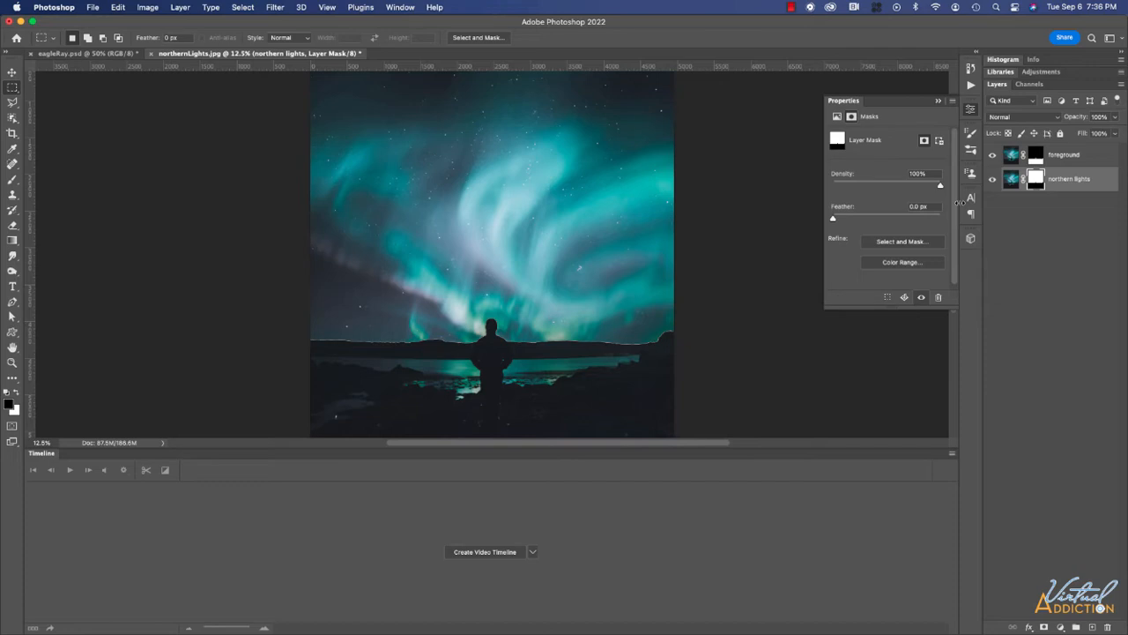
# Undo the mask, duplicate northern lights, move the copy to the bottom and name it 'background'.
pyautogui.press('super+z')
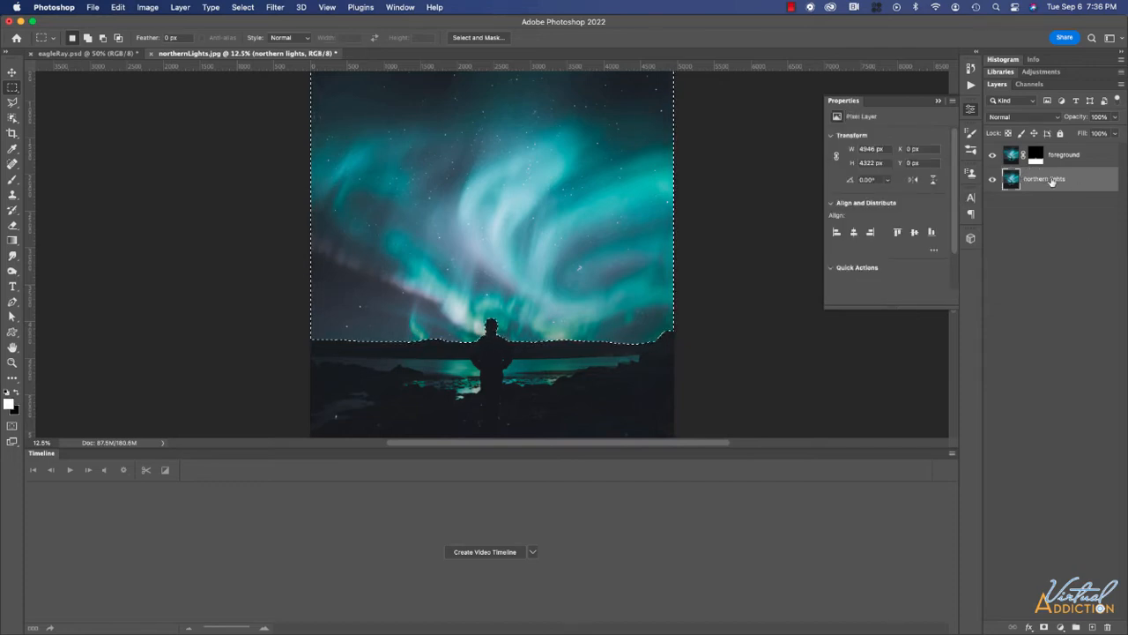
pyautogui.moveTo(1051, 181); pyautogui.dragTo(1076, 626)
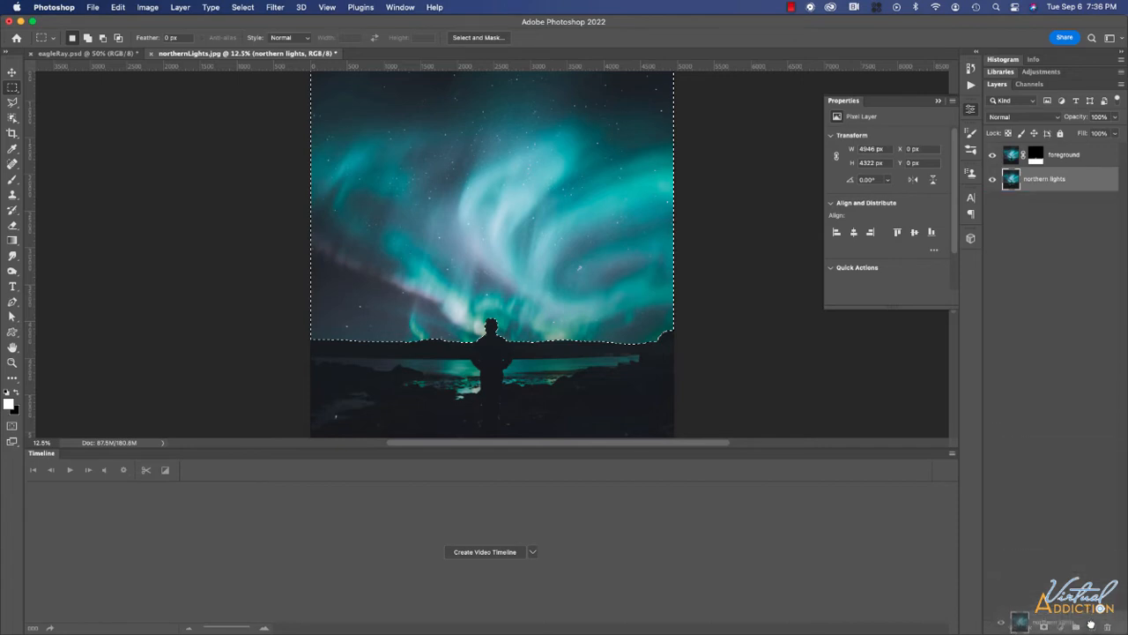
pyautogui.moveTo(1040, 181); pyautogui.dragTo(1046, 219)
pyautogui.doubleClick(1047, 204)
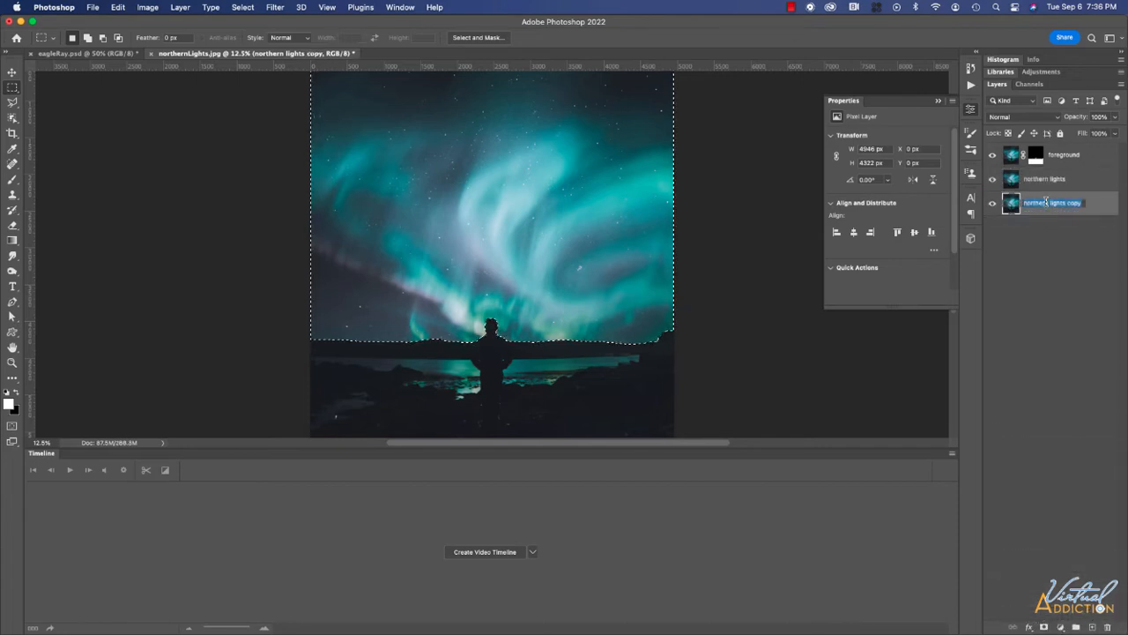
pyautogui.write('background')
pyautogui.press('Return')
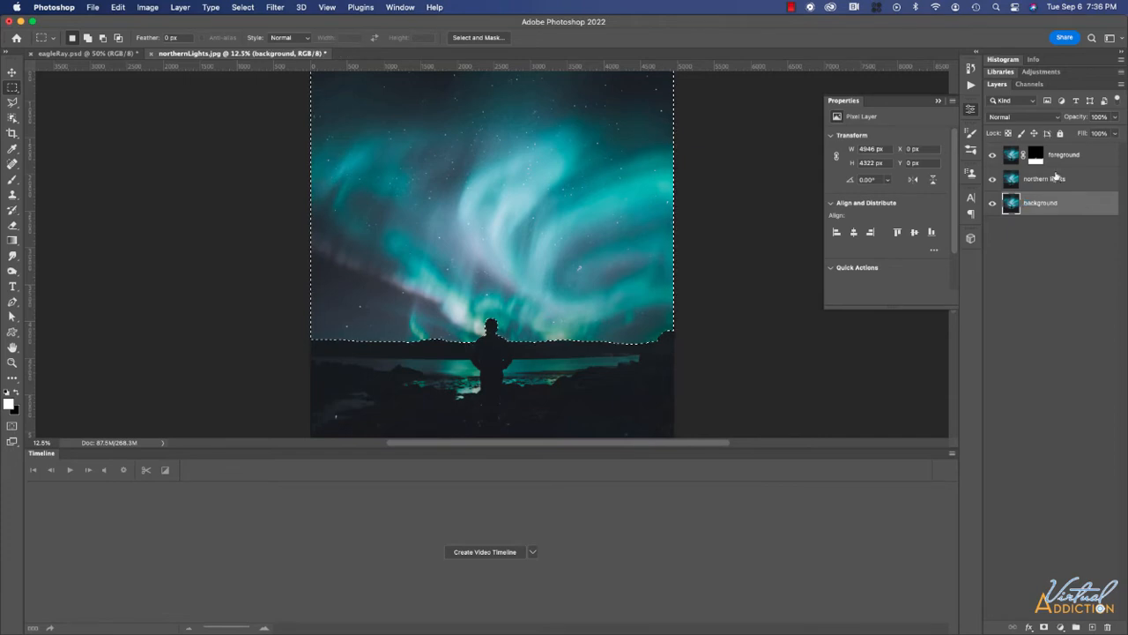
# Mask northern lights to the sky selection, show the background layer, and zoom out to fit.
pyautogui.click(1056, 178)
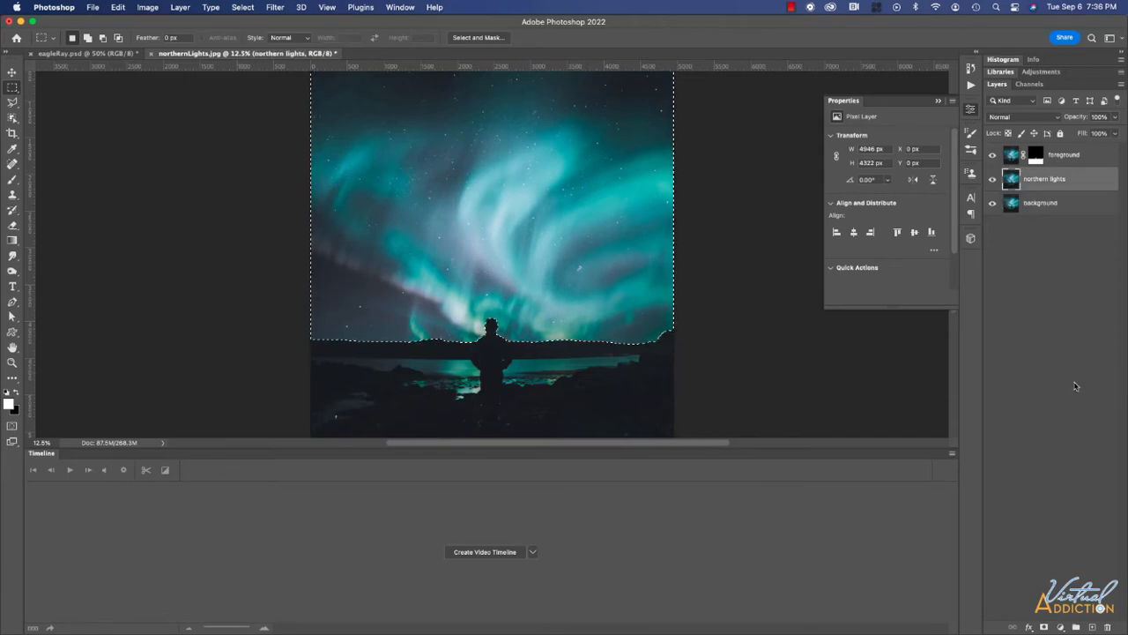
pyautogui.click(1044, 626)
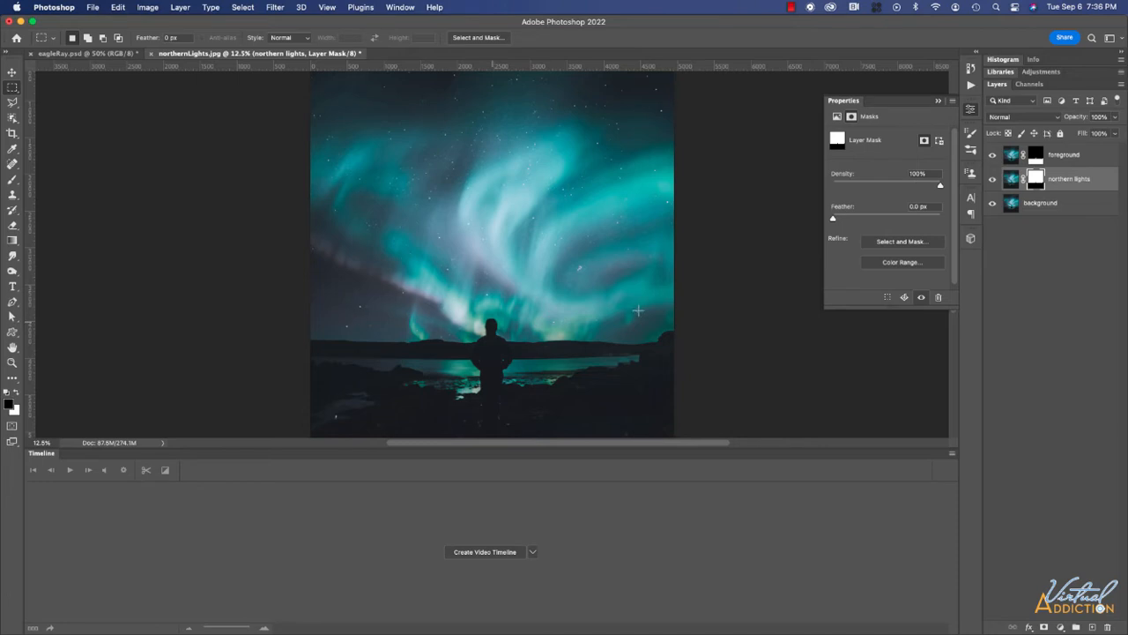
pyautogui.click(992, 205)
pyautogui.hscroll(2, 652, 180)
pyautogui.press('super+minus')
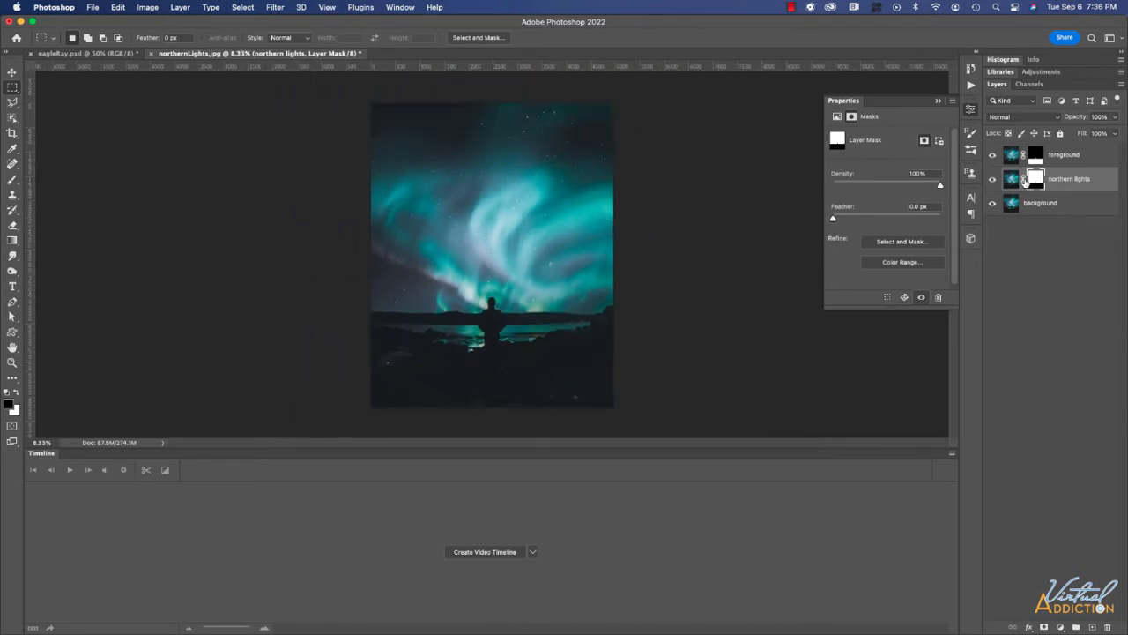
pyautogui.click(148, 7)
pyautogui.click(150, 9)
# Resize the image in Image Size to 1920 px high (1536 px wide), then zoom in.
pyautogui.click(150, 7)
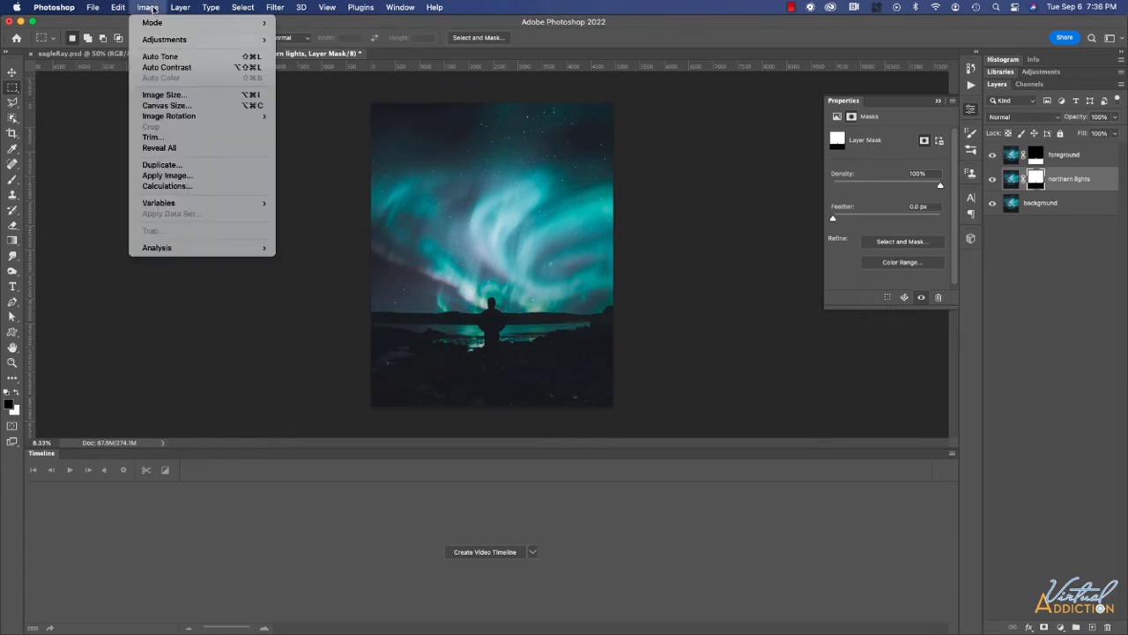
pyautogui.click(156, 99)
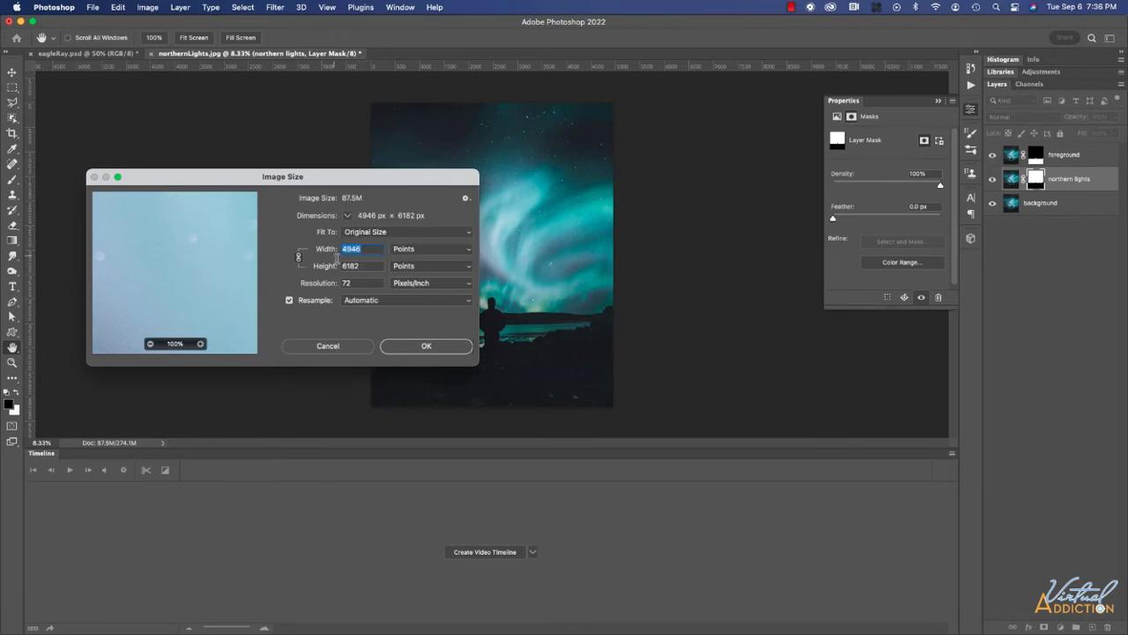
pyautogui.press('Tab')
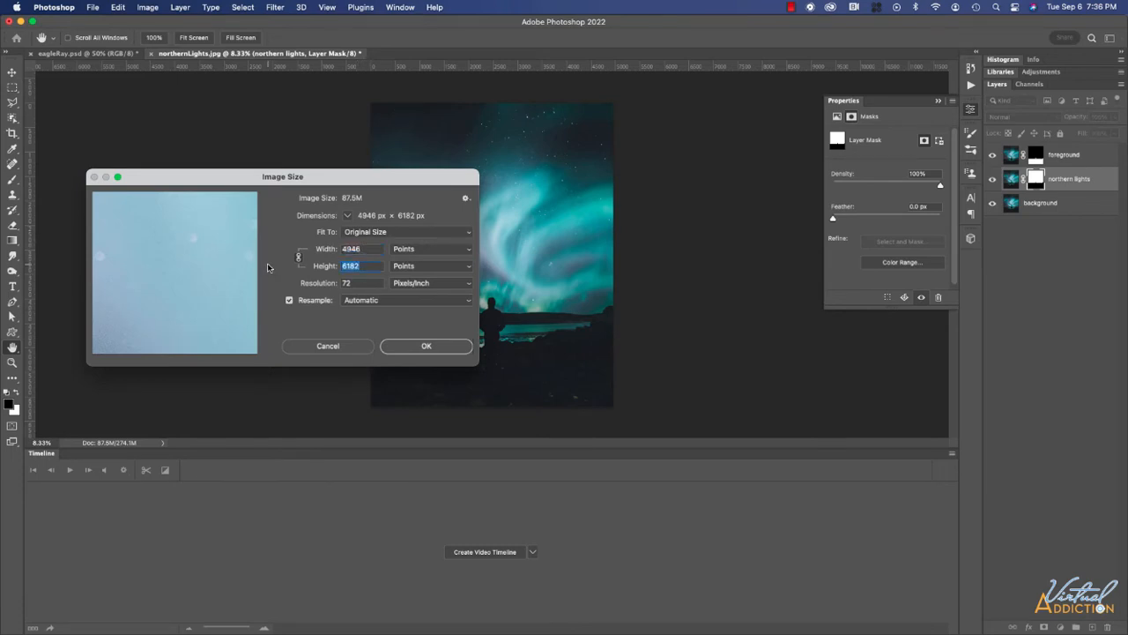
pyautogui.write('1920')
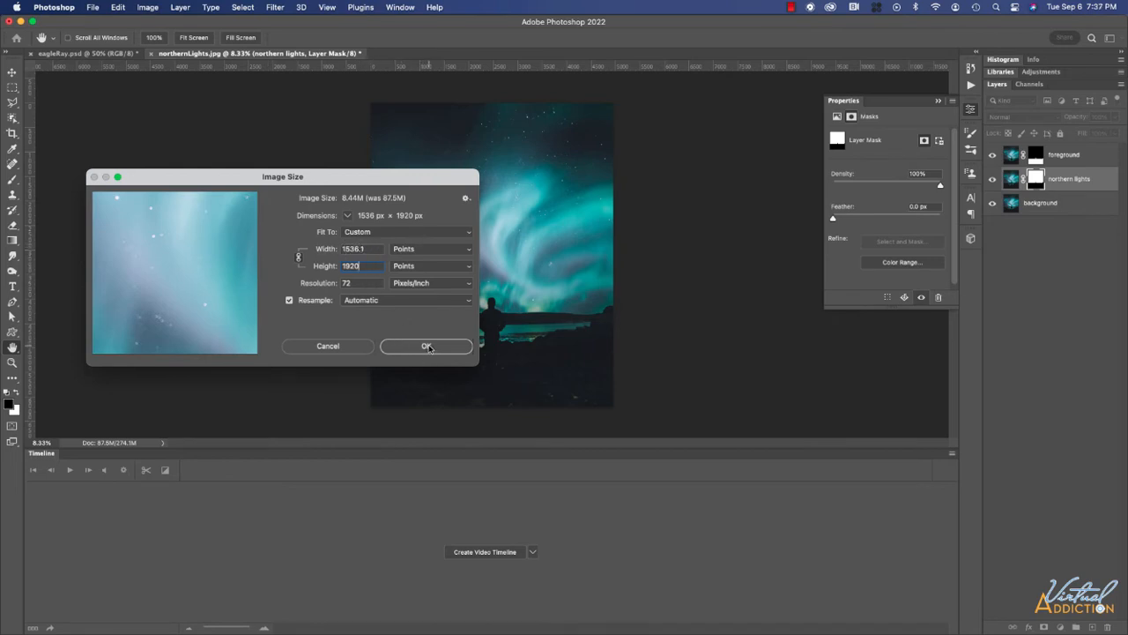
pyautogui.click(427, 347)
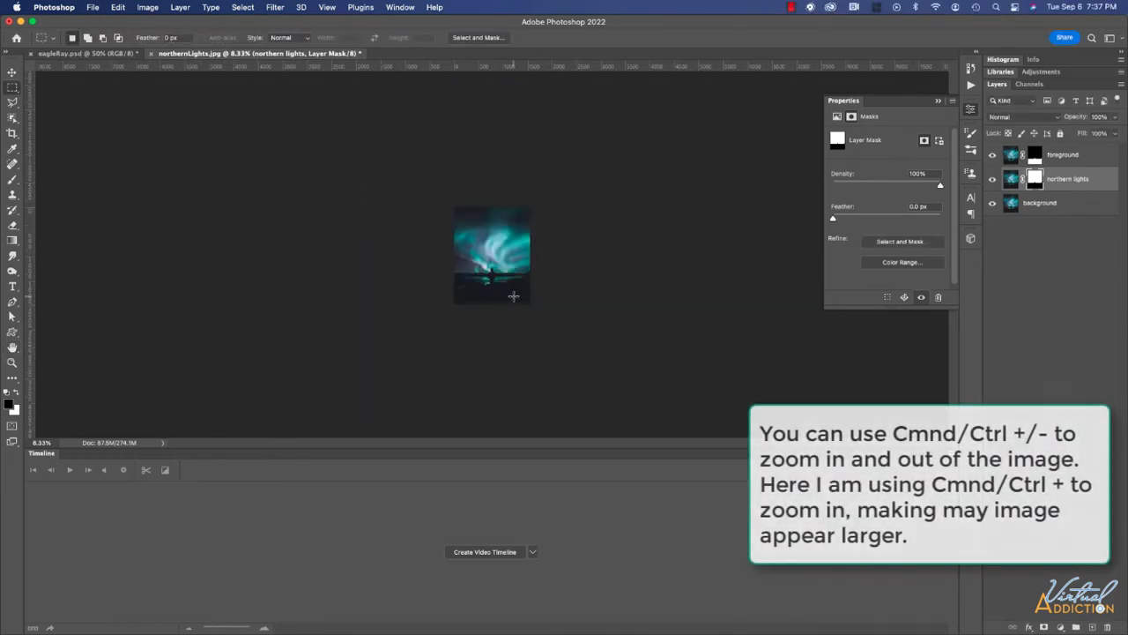
pyautogui.press('super+equal')
pyautogui.press('super+equal')
pyautogui.press('super+equal')
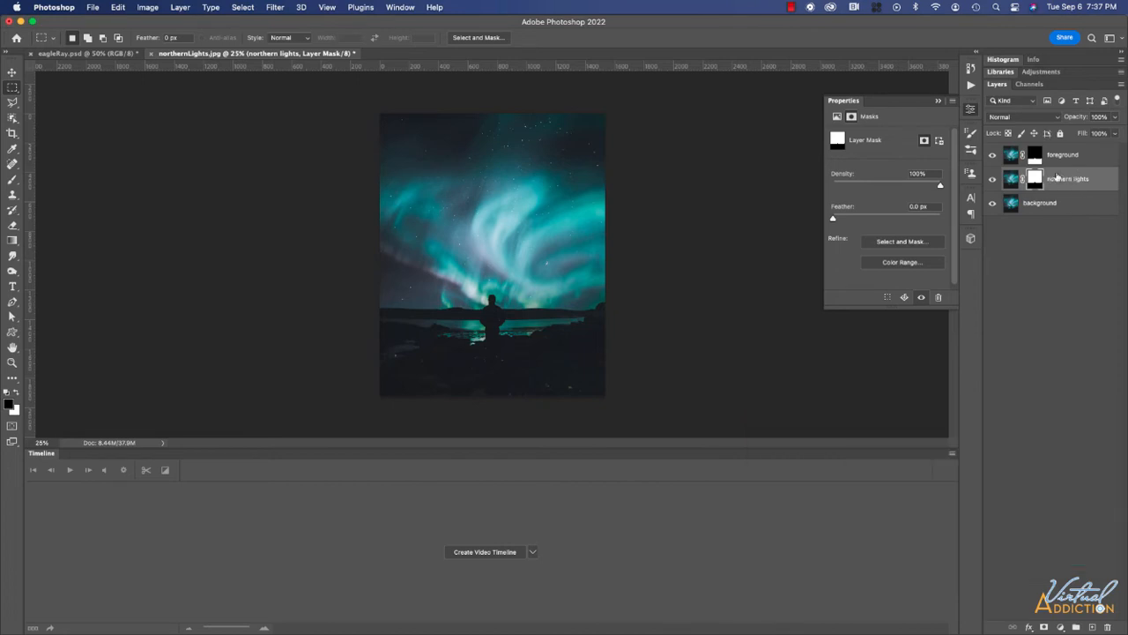
# Convert the northern lights and foreground layers to smart objects.
pyautogui.rightClick(1071, 179)
pyautogui.click(974, 230)
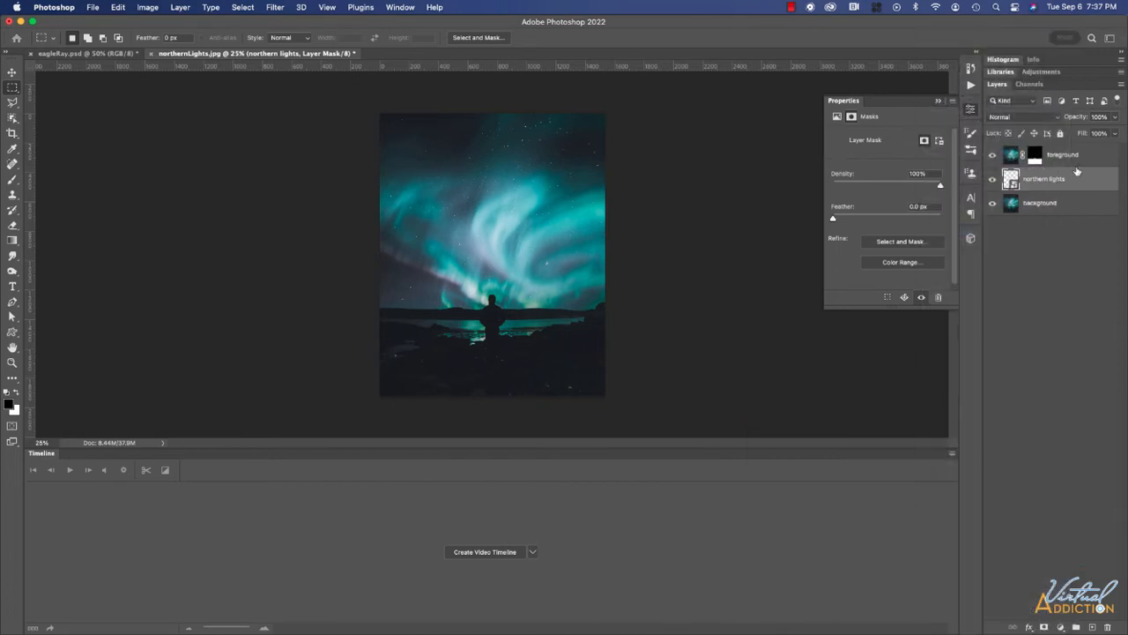
pyautogui.rightClick(1077, 165)
pyautogui.click(974, 230)
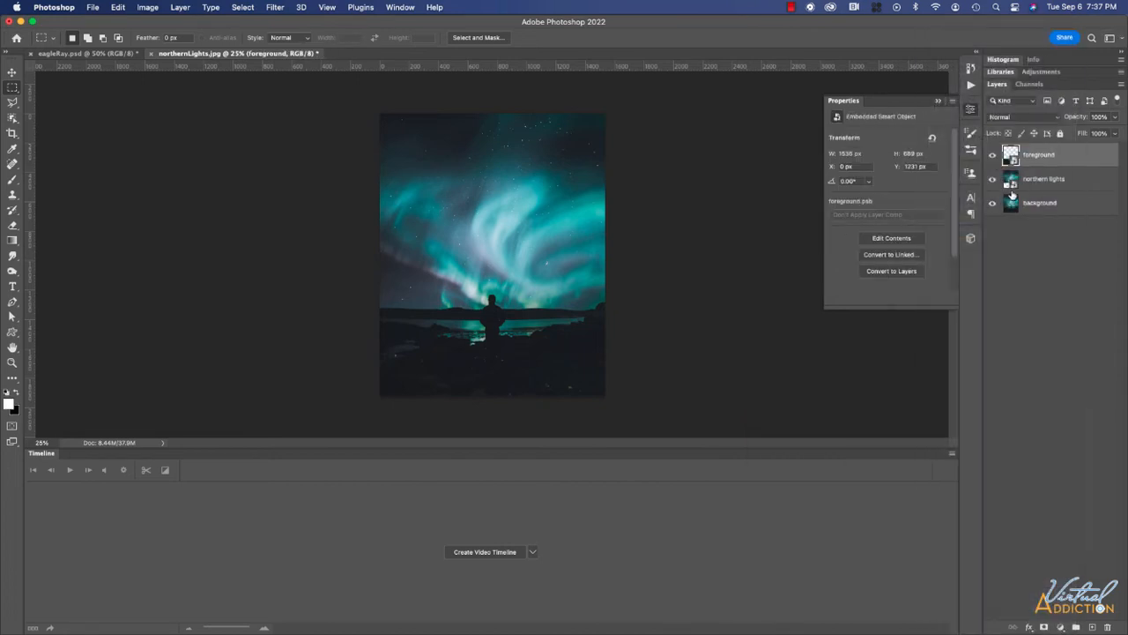
# Create a video timeline, start Transform keyframing on foreground, and move the playhead to the end.
pyautogui.click(478, 552)
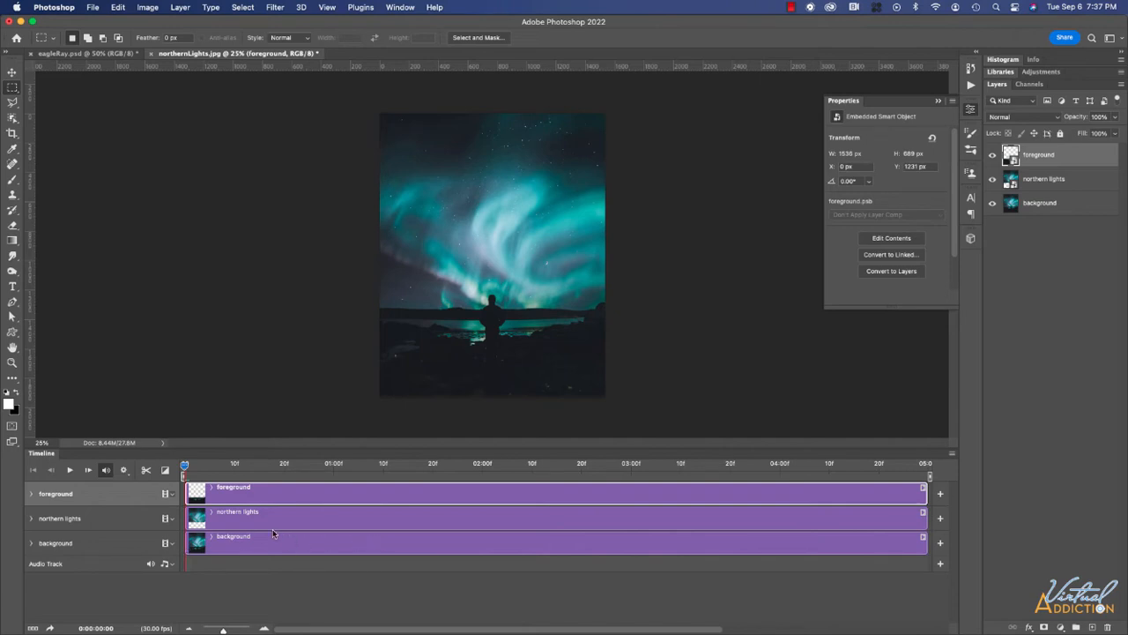
pyautogui.click(32, 494)
pyautogui.click(68, 511)
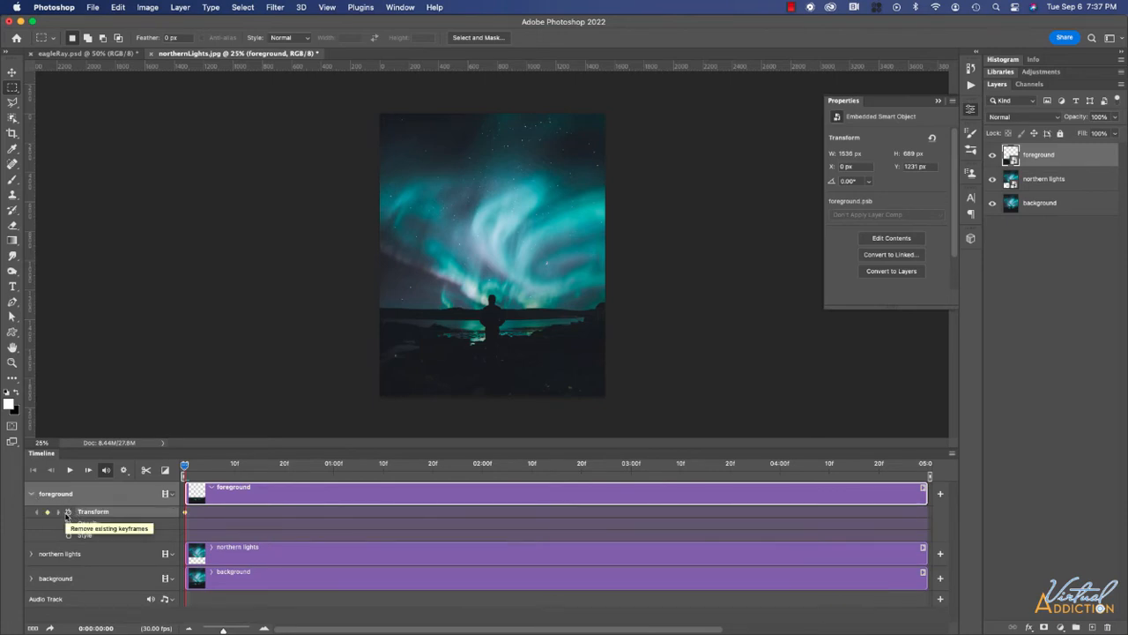
pyautogui.moveTo(184, 465); pyautogui.dragTo(924, 465)
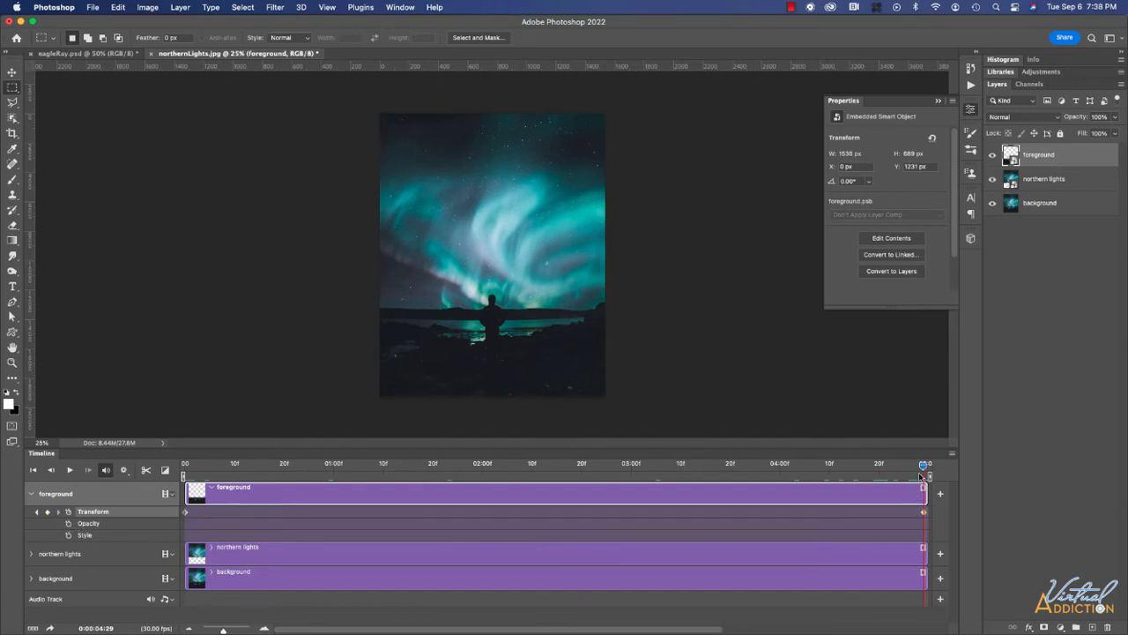
# At the first frame, scale the foreground to about 253% around its centre, nudge it down, and preview.
pyautogui.moveTo(923, 464); pyautogui.dragTo(181, 472)
pyautogui.click(13, 75)
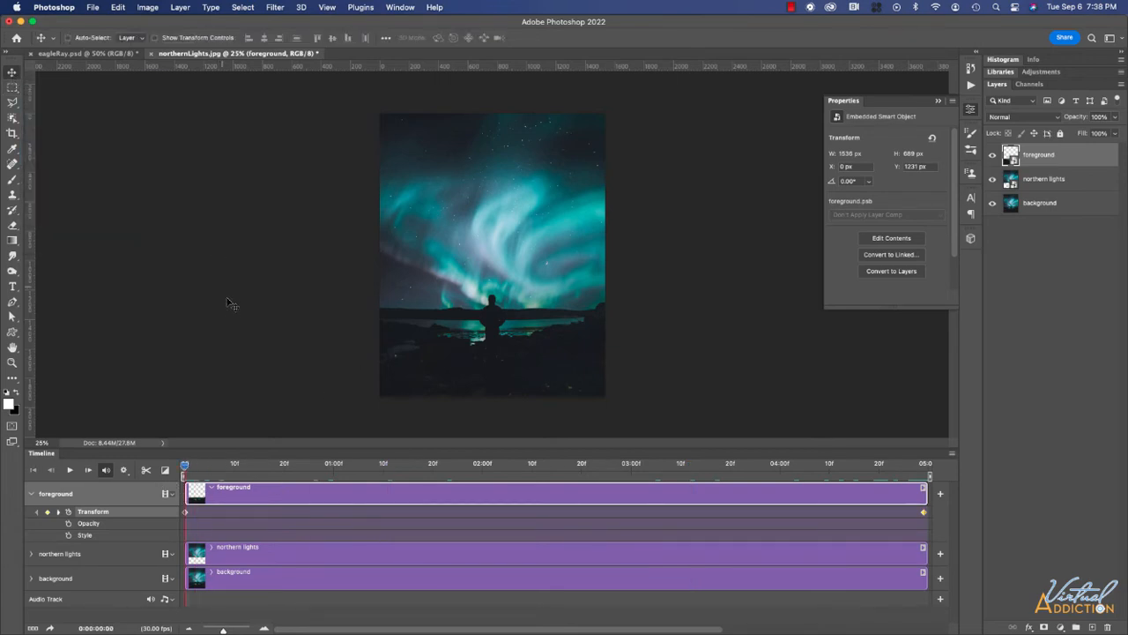
pyautogui.press('super+t')
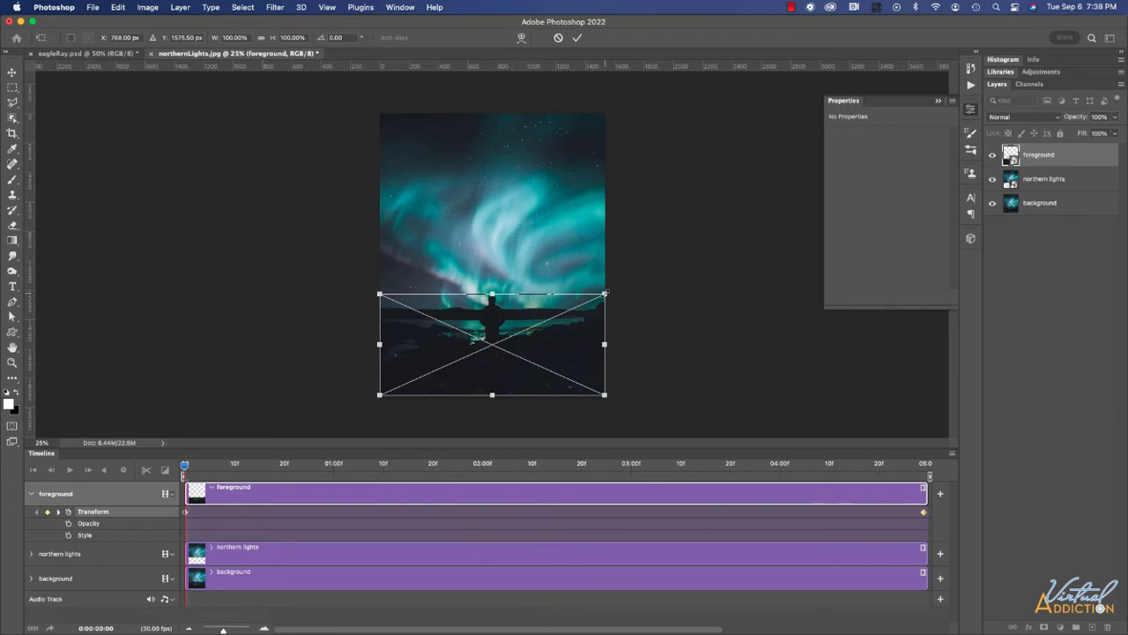
pyautogui.moveTo(603, 293); pyautogui.dragTo(765, 186)
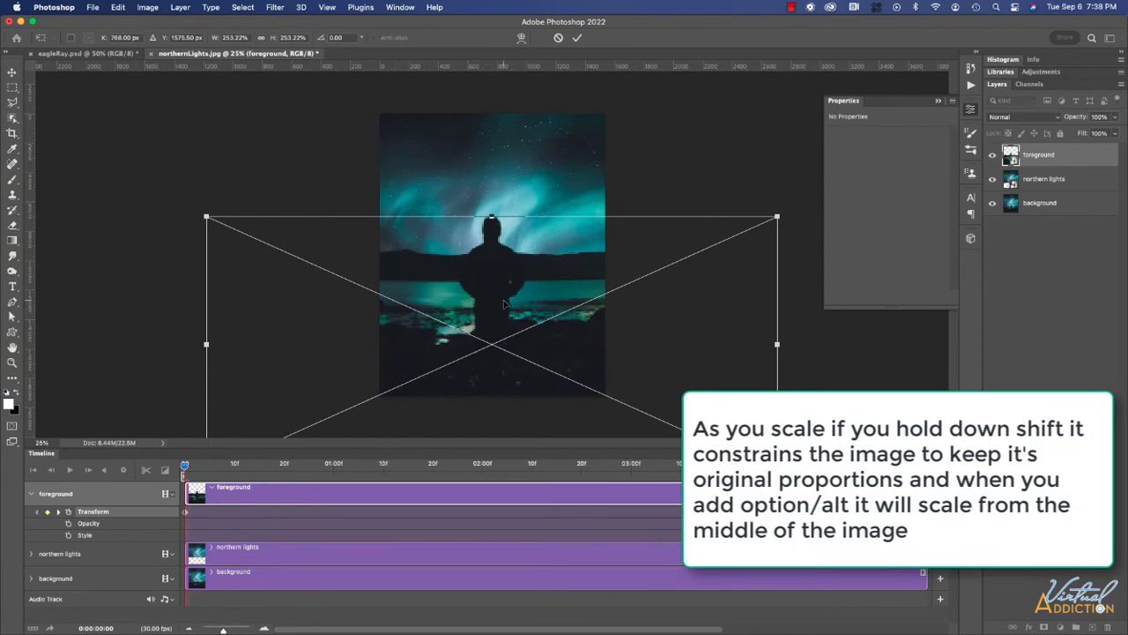
pyautogui.moveTo(504, 303); pyautogui.dragTo(504, 310)
pyautogui.press('Return')
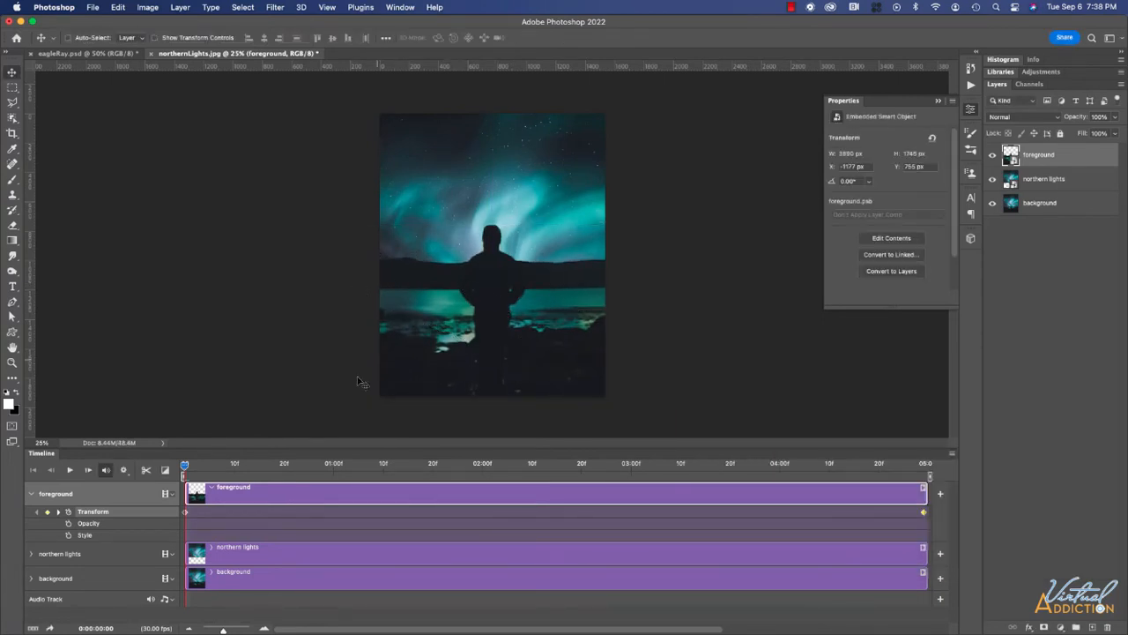
pyautogui.moveTo(185, 466); pyautogui.dragTo(4, 518)
# Start Transform keyframing on the northern lights track and return to the first frame.
pyautogui.click(31, 554)
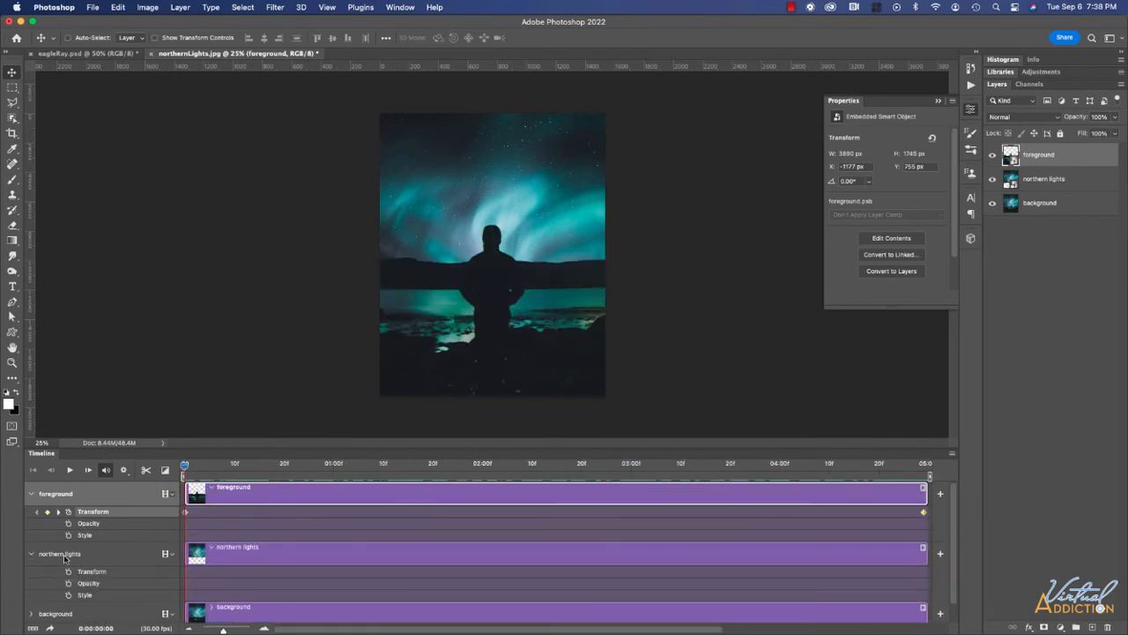
pyautogui.scroll(-1, 243, 550)
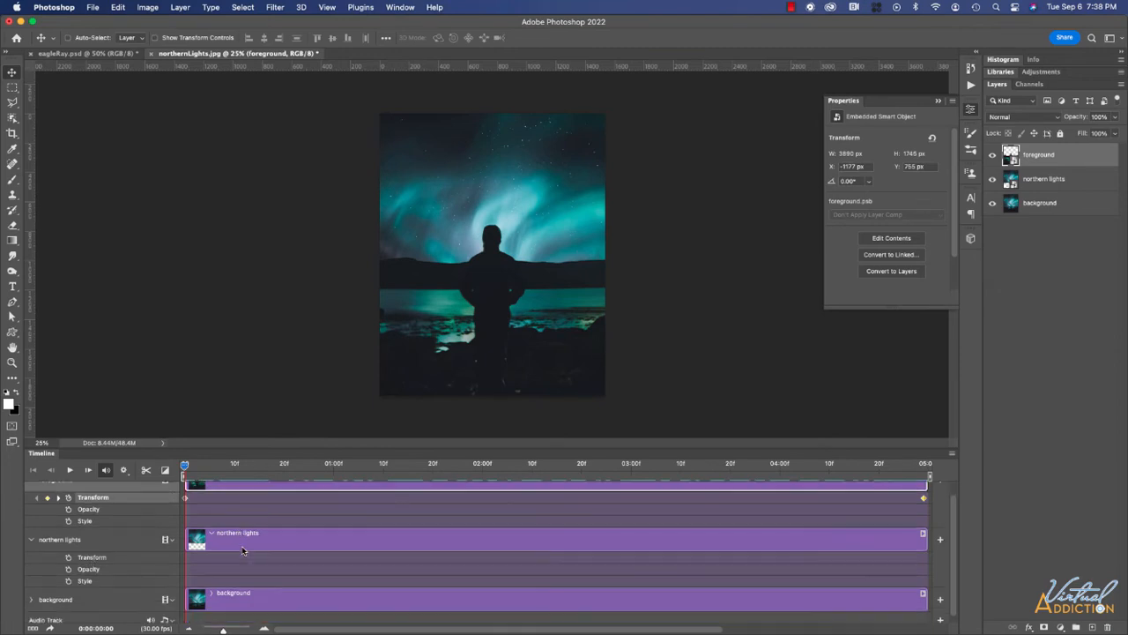
pyautogui.click(68, 552)
pyautogui.moveTo(183, 467); pyautogui.dragTo(912, 474)
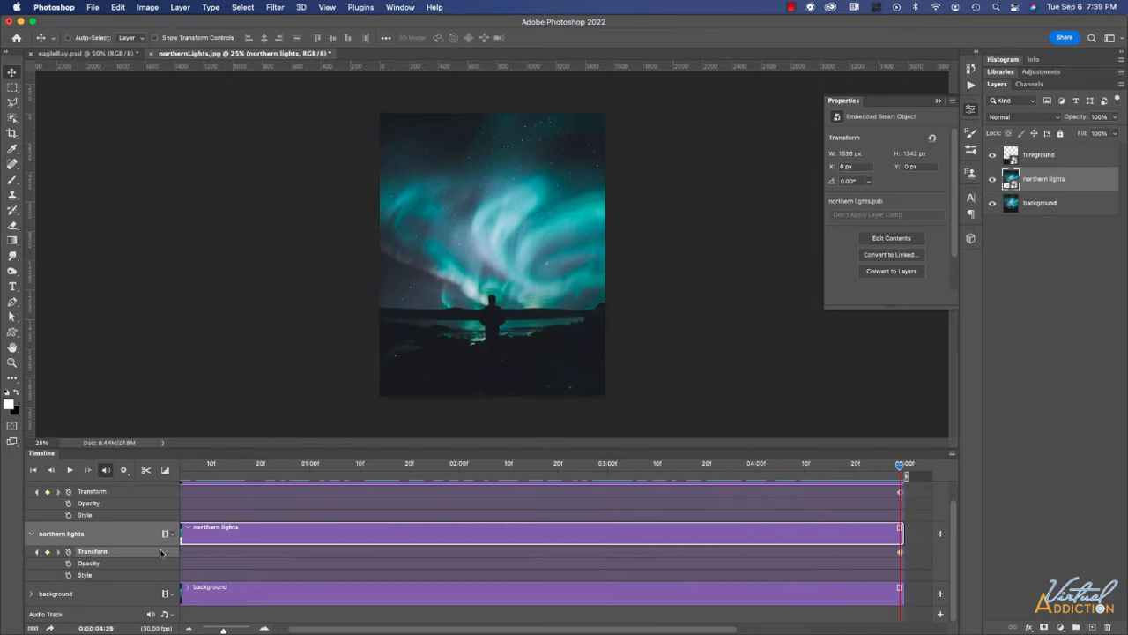
pyautogui.moveTo(900, 465); pyautogui.dragTo(138, 480)
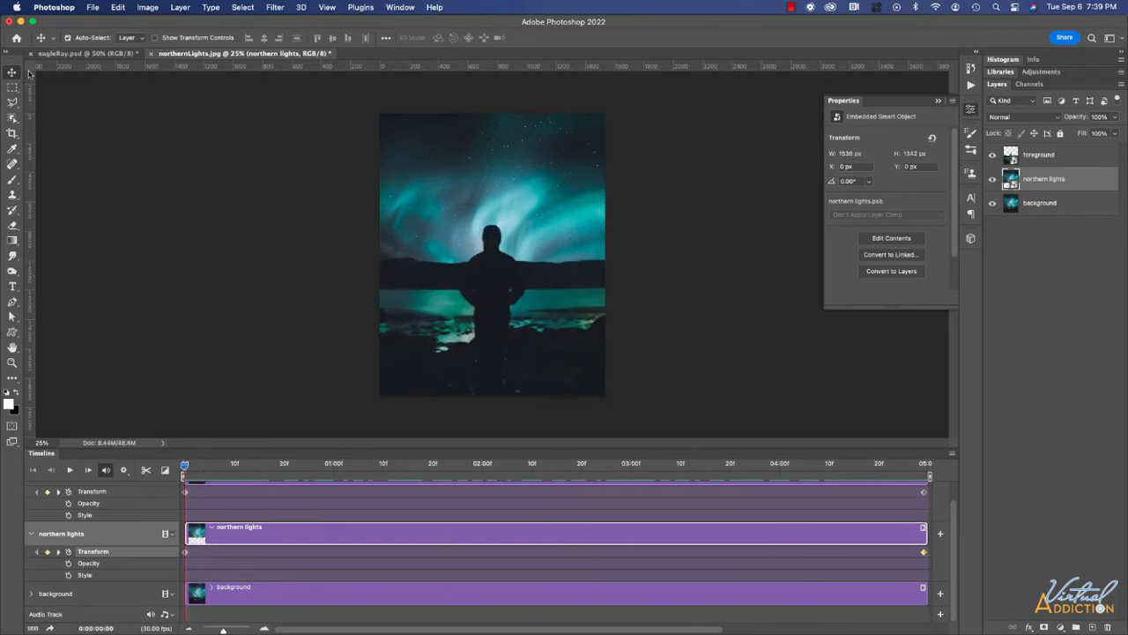
# Rotate the sky about -67°, enlarge it to 163%, and move it up to Y 91.77 px.
pyautogui.press('super+t')
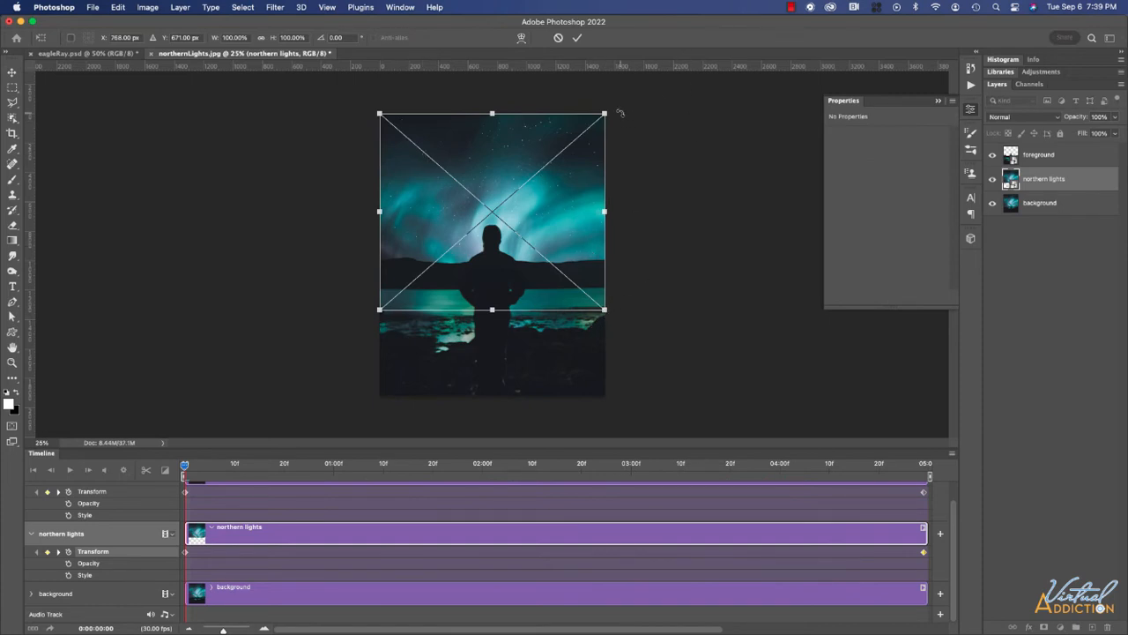
pyautogui.moveTo(620, 113); pyautogui.dragTo(454, 72)
pyautogui.moveTo(537, 351); pyautogui.dragTo(607, 405)
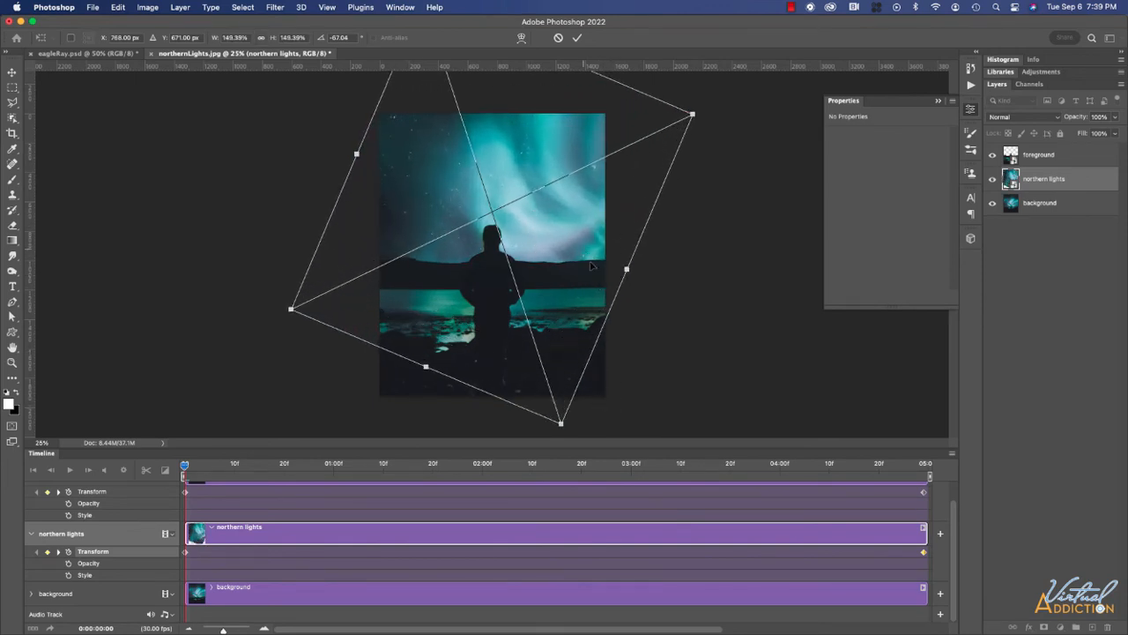
pyautogui.moveTo(561, 422); pyautogui.dragTo(528, 343)
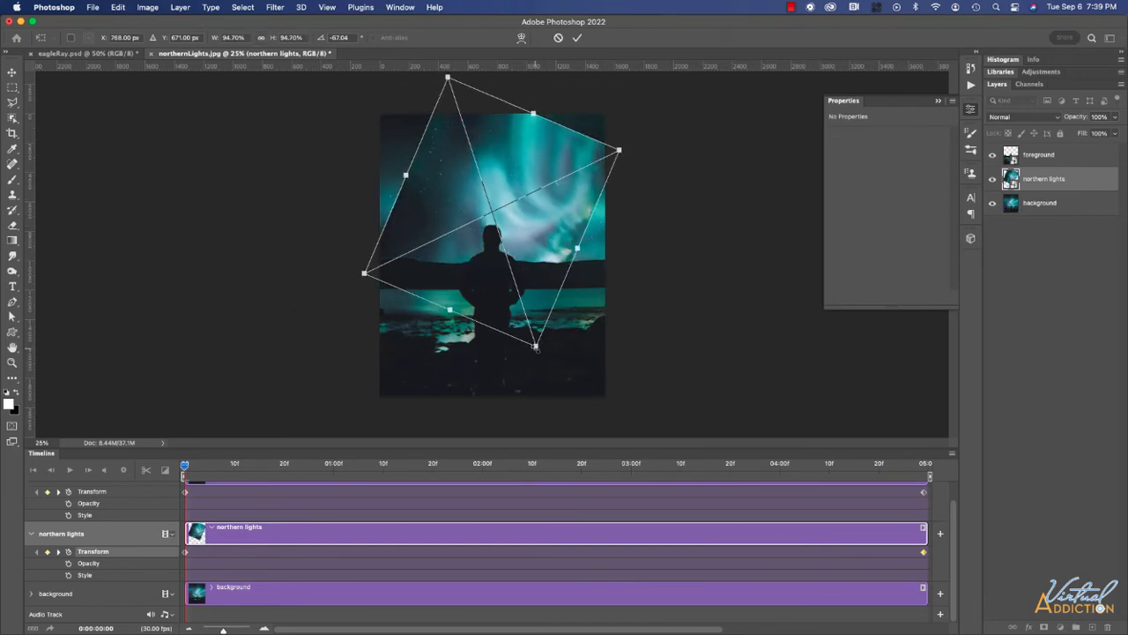
pyautogui.moveTo(536, 346); pyautogui.dragTo(644, 417)
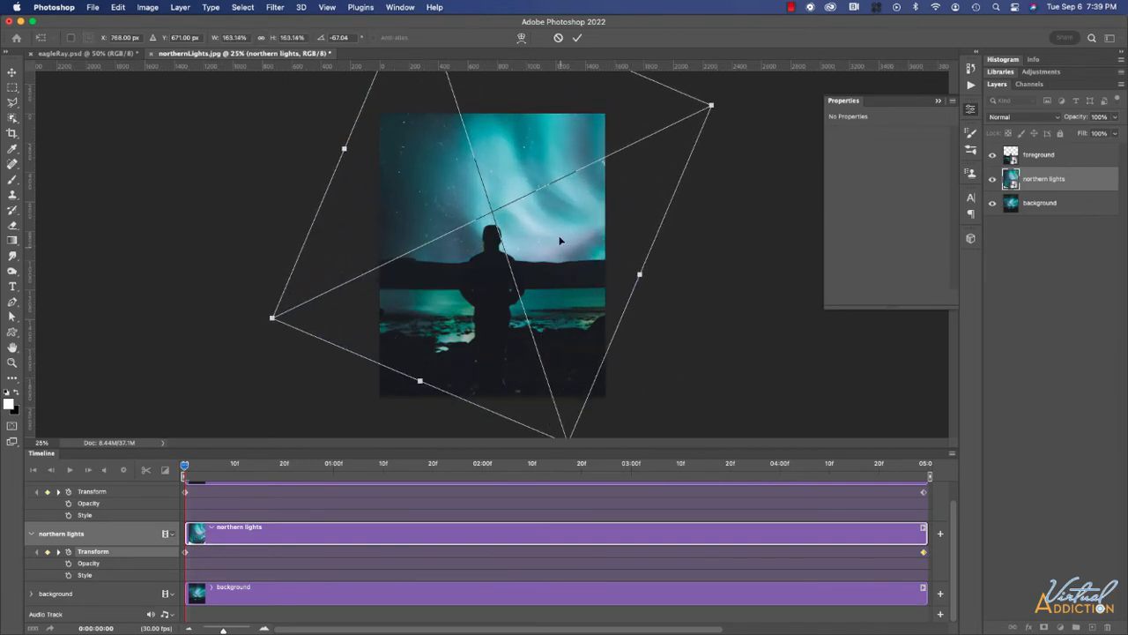
pyautogui.moveTo(560, 245); pyautogui.dragTo(571, 210)
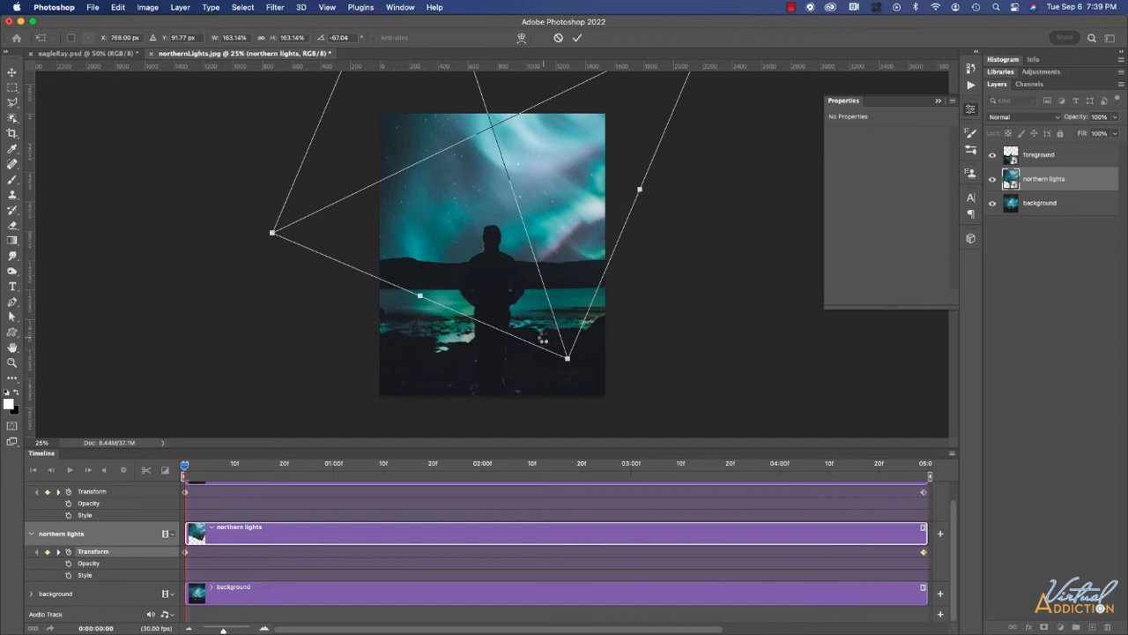
pyautogui.press('Return')
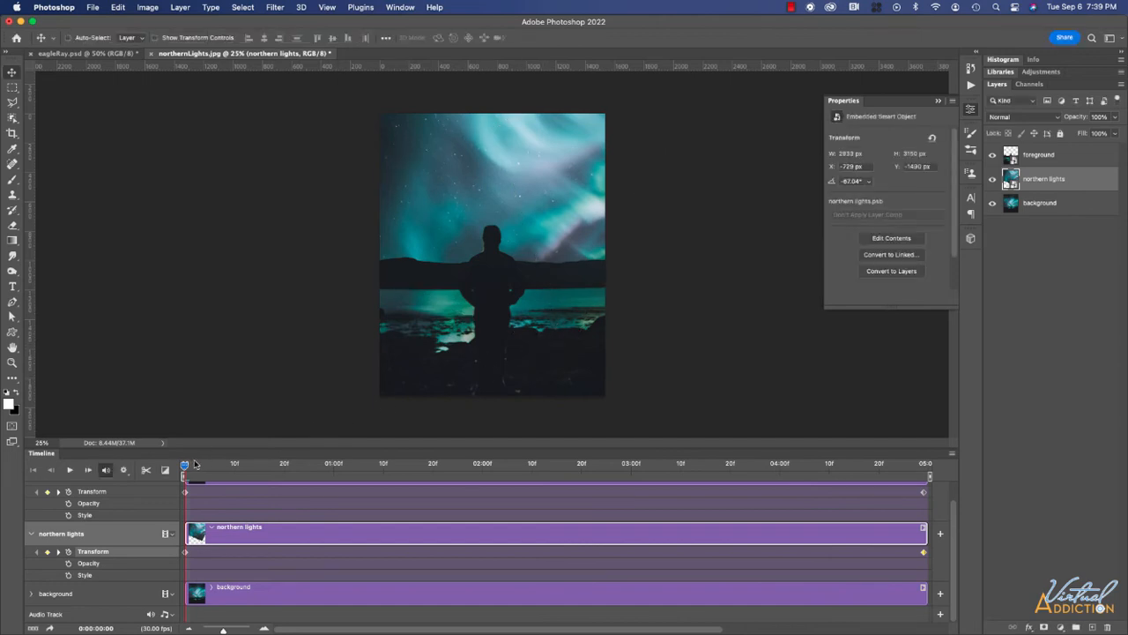
# Hide the background layer and enlarge northern lights to 234.72% at the first frame.
pyautogui.moveTo(185, 467); pyautogui.dragTo(522, 476)
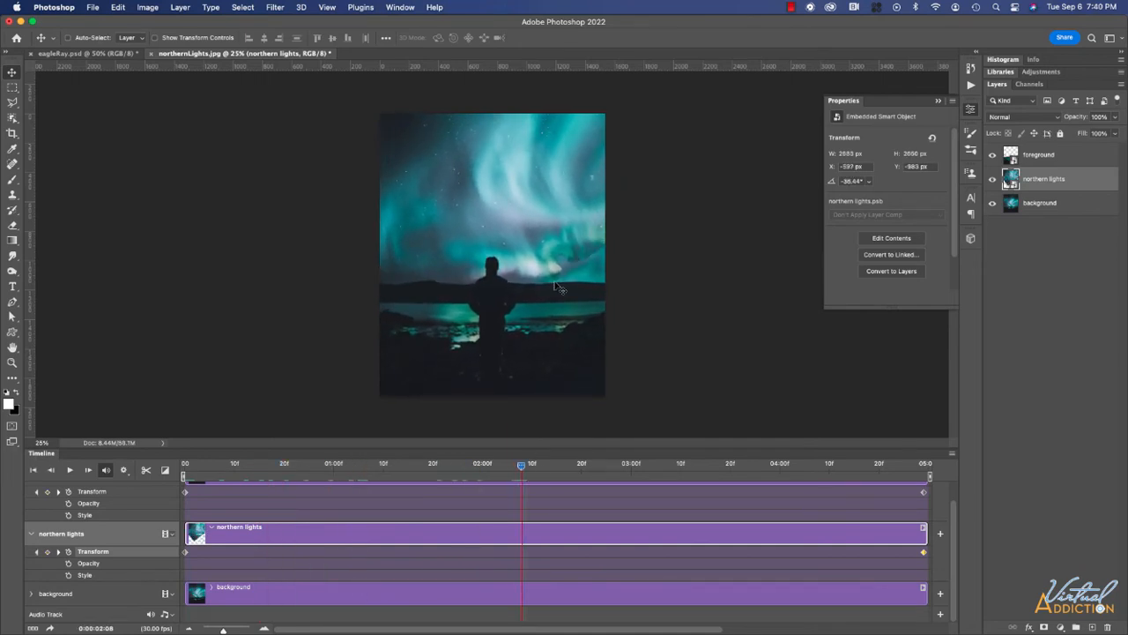
pyautogui.click(994, 203)
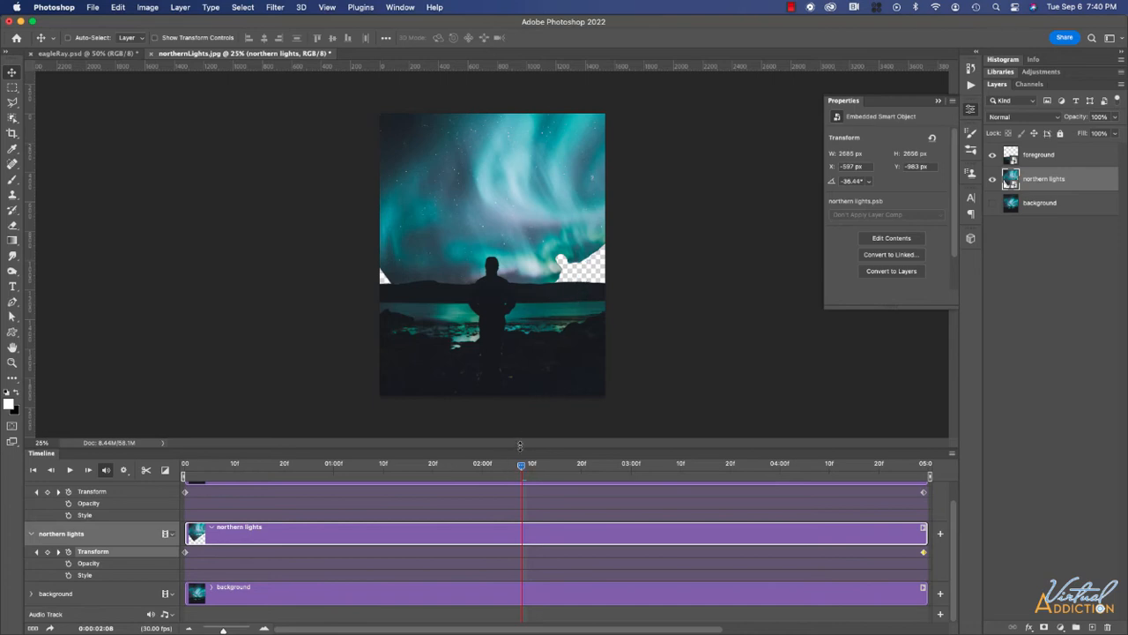
pyautogui.moveTo(522, 468); pyautogui.dragTo(177, 476)
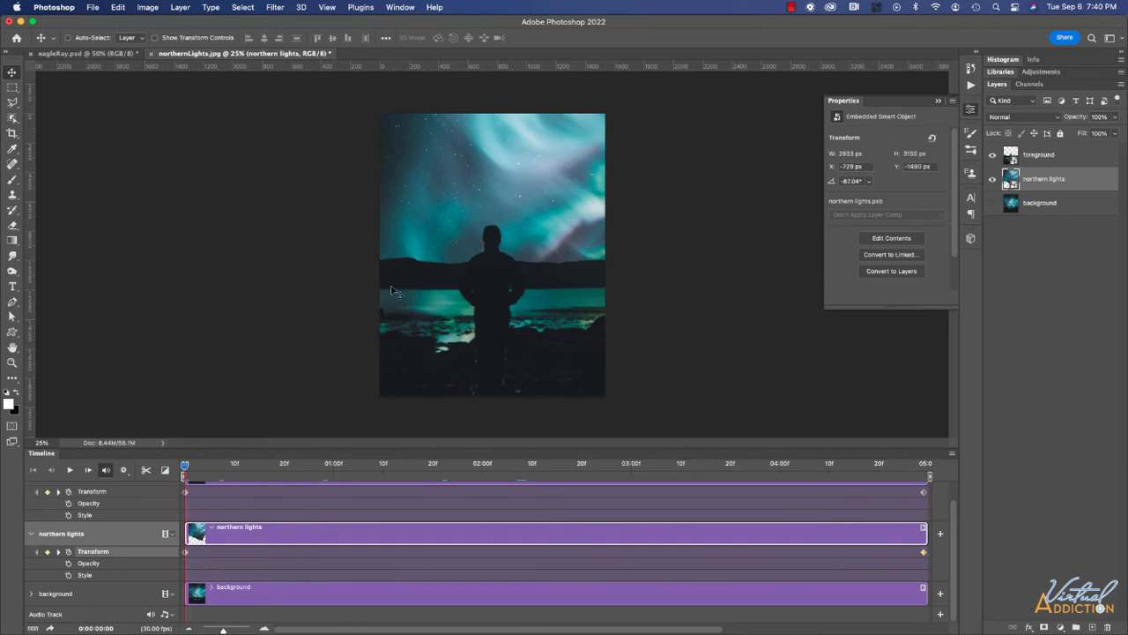
pyautogui.press('super')
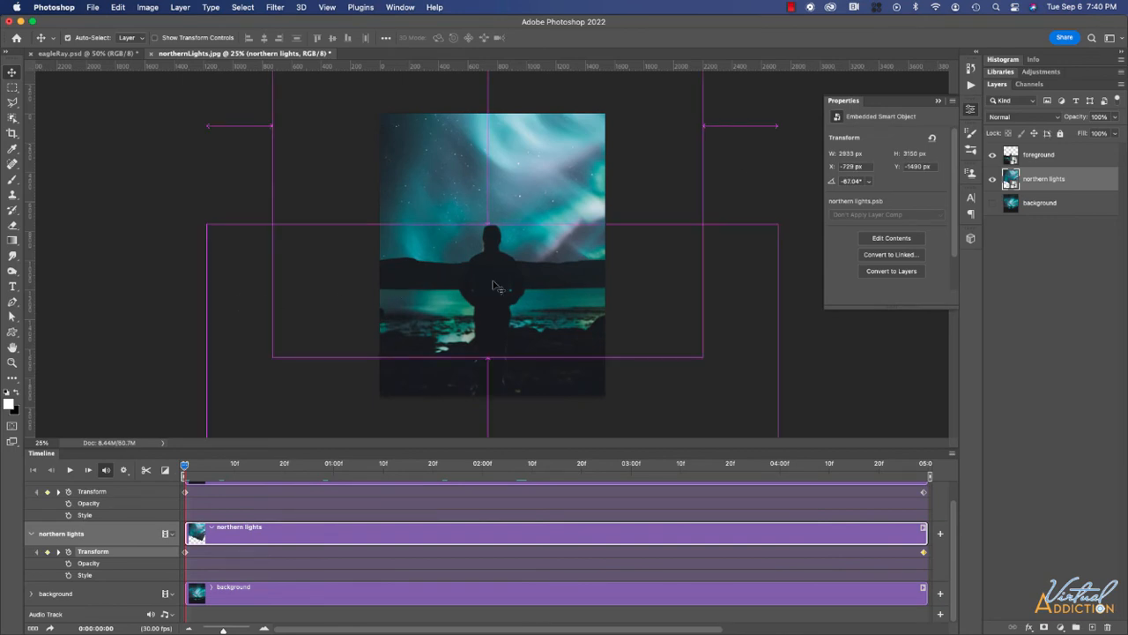
pyautogui.press('super+t')
pyautogui.moveTo(567, 359); pyautogui.dragTo(638, 449)
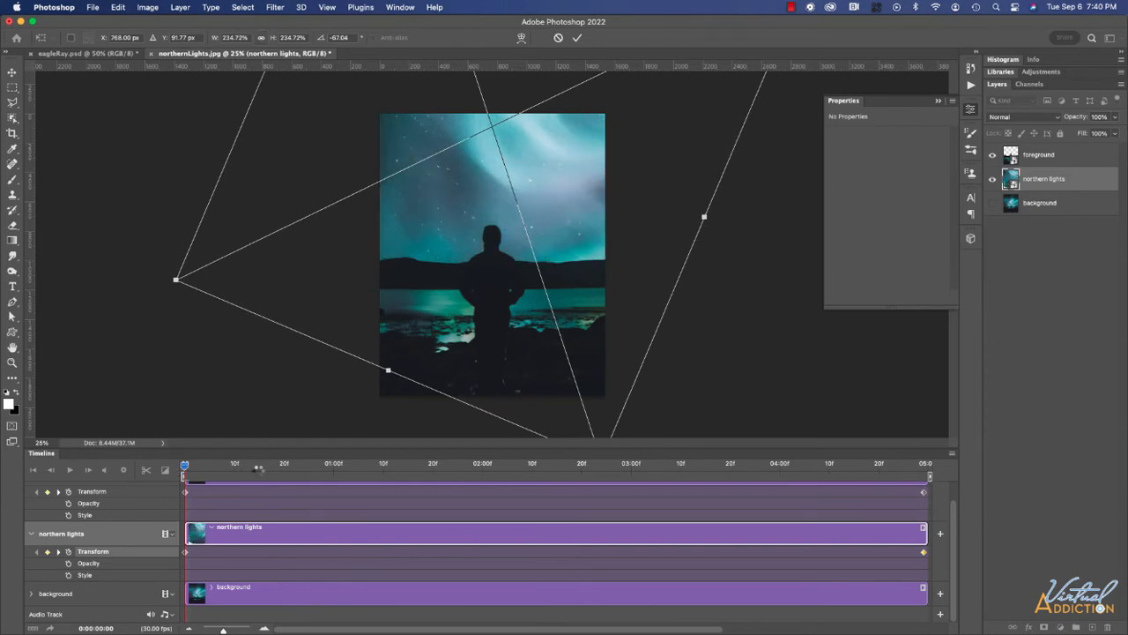
# Commit the 234.72% transform and scrub through the sky animation back to frame 0.
pyautogui.press('Return')
pyautogui.moveTo(184, 467); pyautogui.dragTo(491, 481)
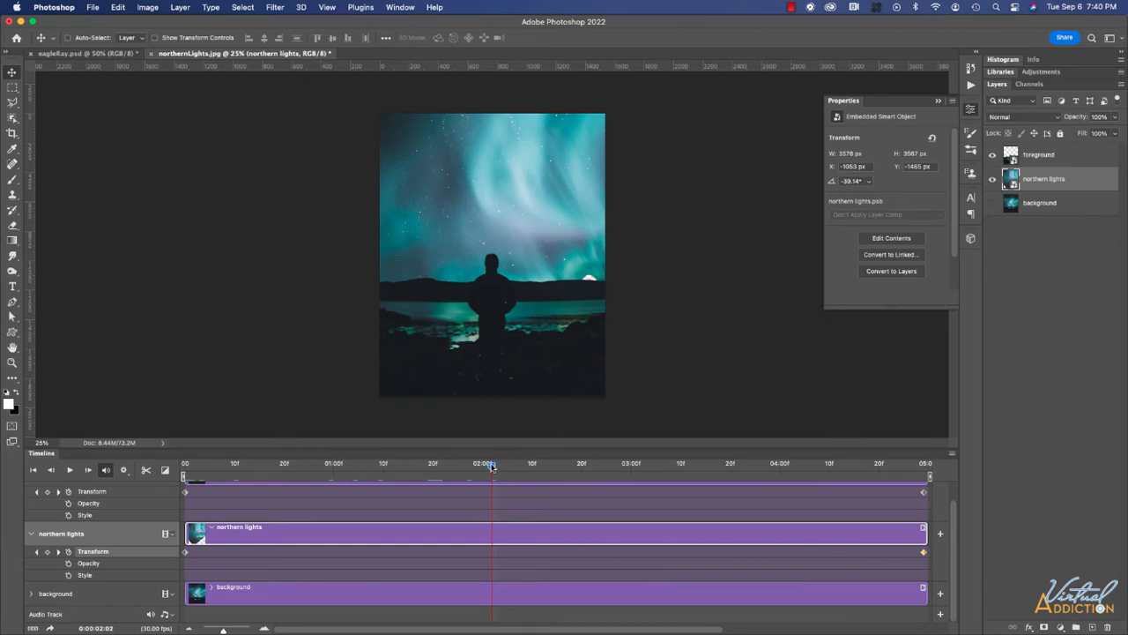
pyautogui.moveTo(547, 470); pyautogui.dragTo(755, 481)
pyautogui.moveTo(295, 490); pyautogui.dragTo(72, 492)
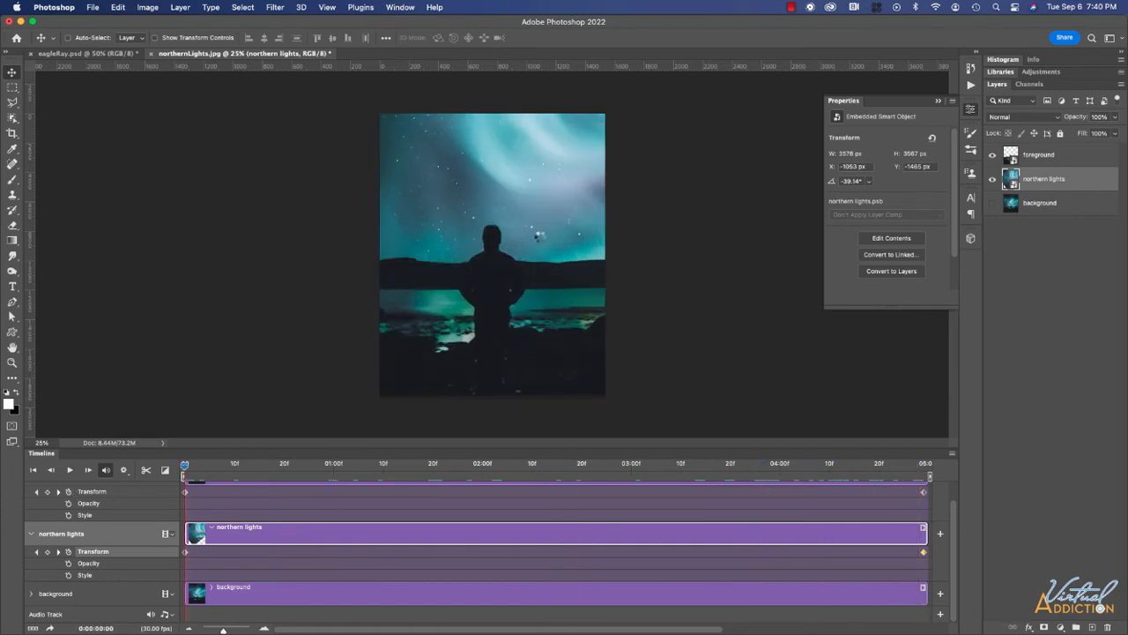
# Enlarge the northern lights sky to about 311% at the first frame.
pyautogui.press('super+t')
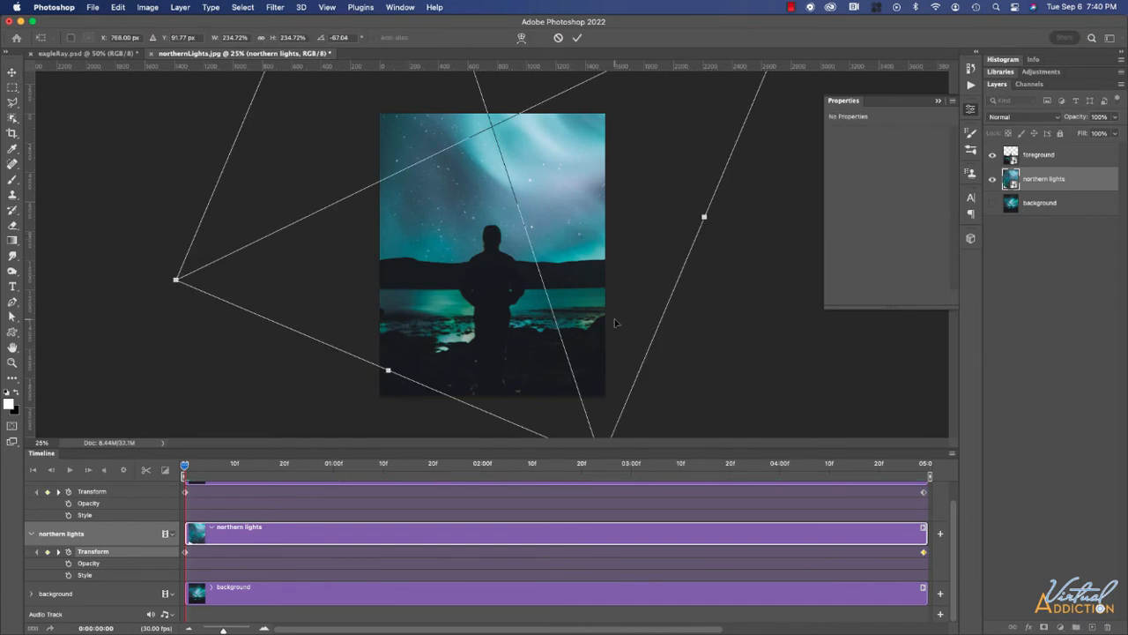
pyautogui.press('super+minus')
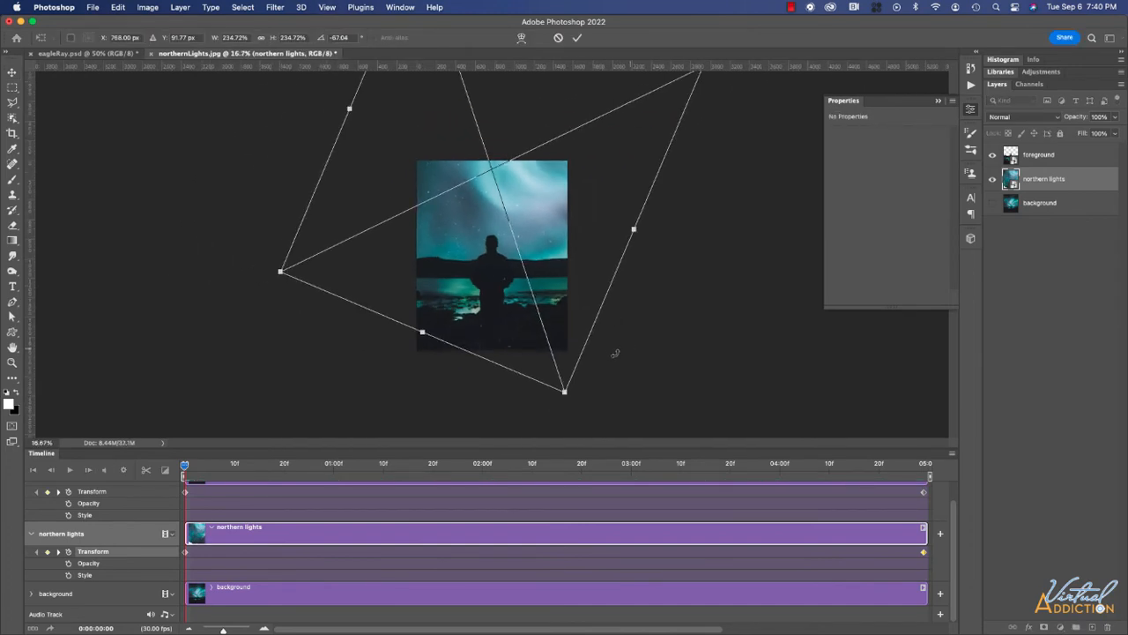
pyautogui.moveTo(564, 390); pyautogui.dragTo(626, 452)
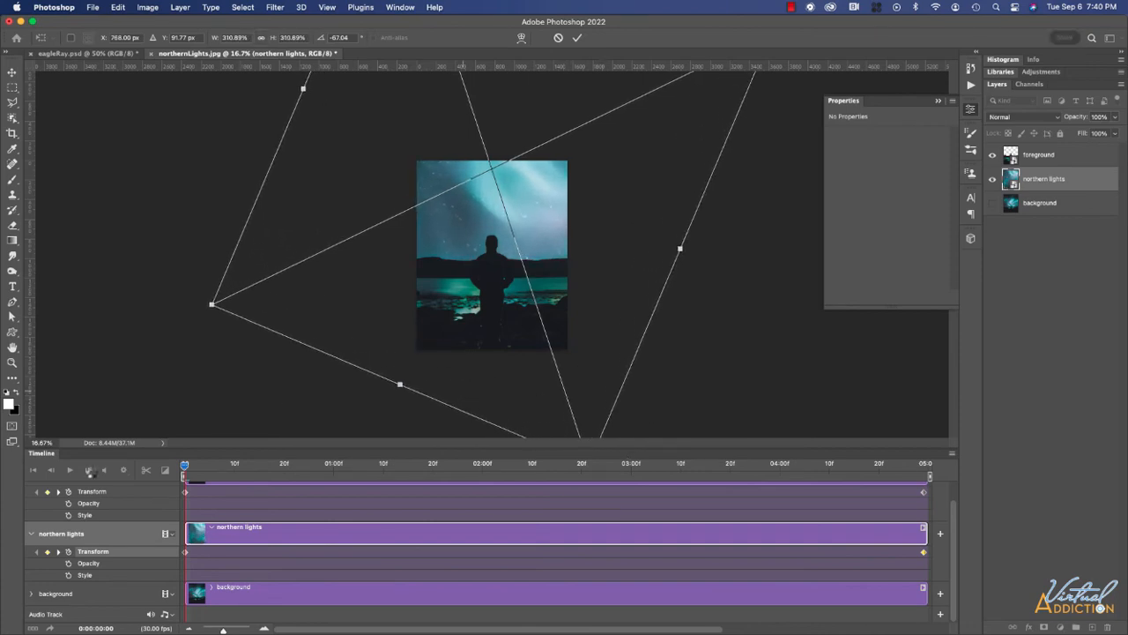
pyautogui.press('Return')
pyautogui.moveTo(187, 466); pyautogui.dragTo(828, 508)
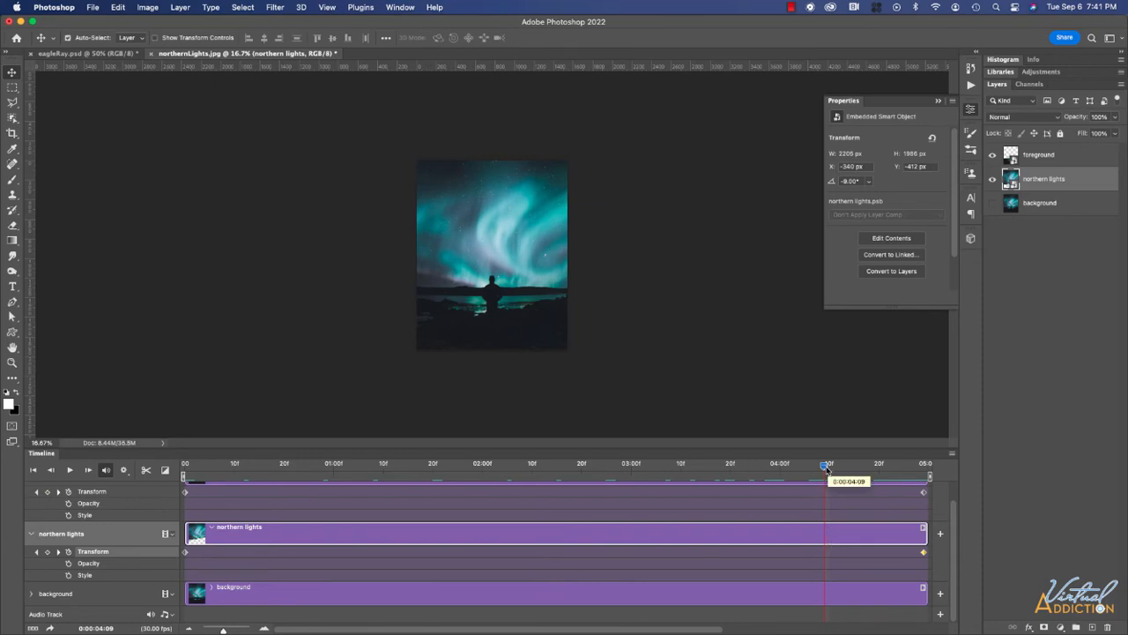
# At 0:00:04:09, scale the sky to about 148% to add a keyframe, then zoom to 50%.
pyautogui.press('super+t')
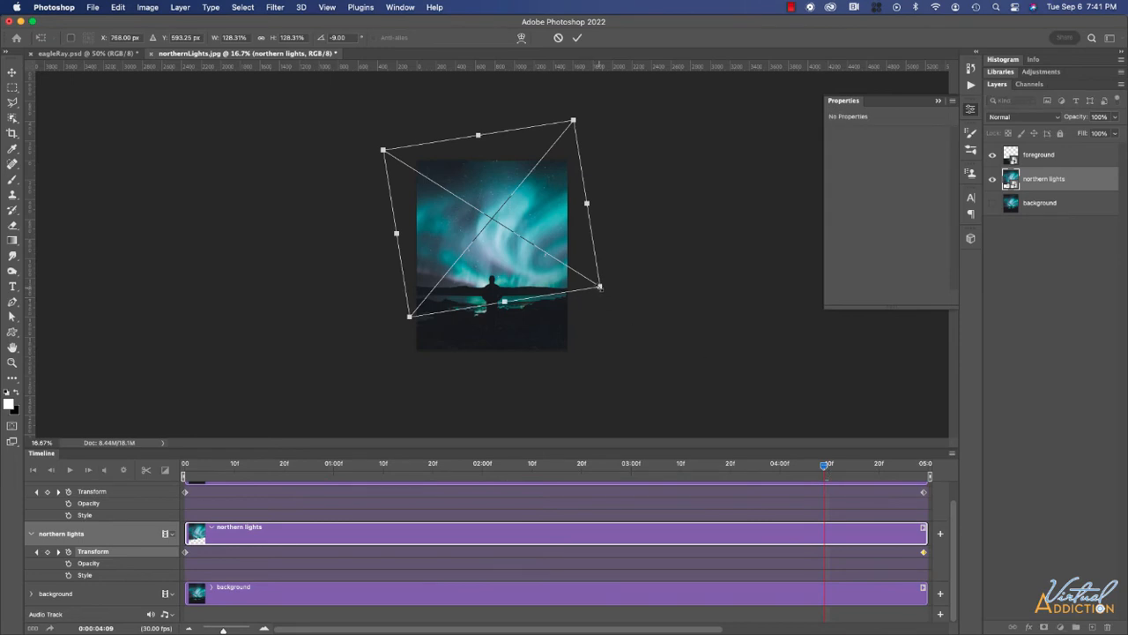
pyautogui.moveTo(600, 286); pyautogui.dragTo(615, 298)
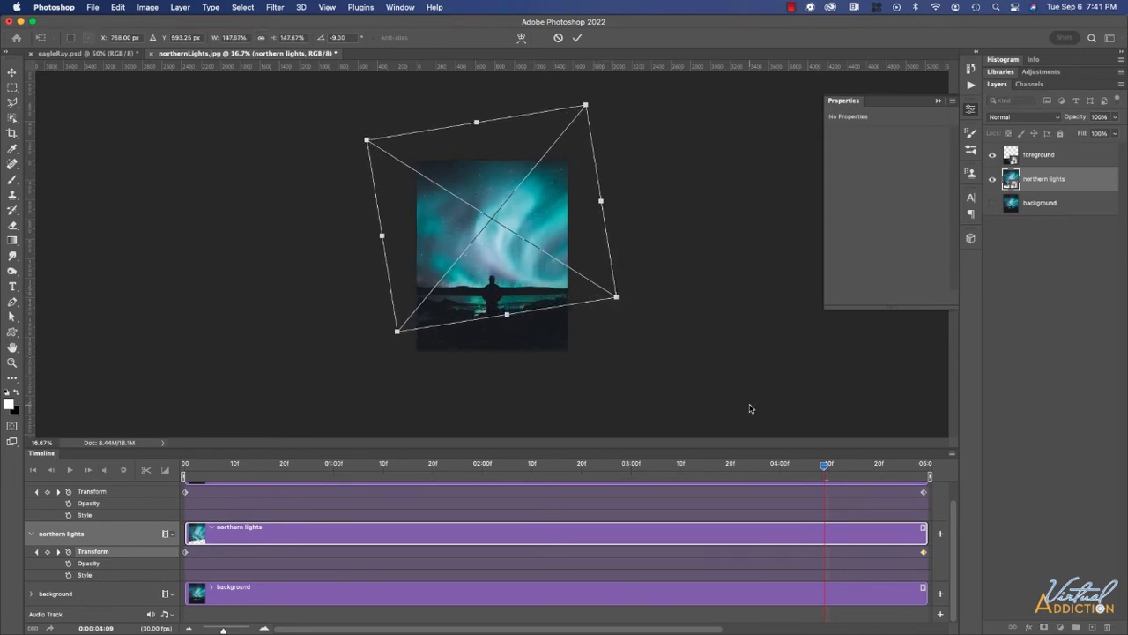
pyautogui.press('Return')
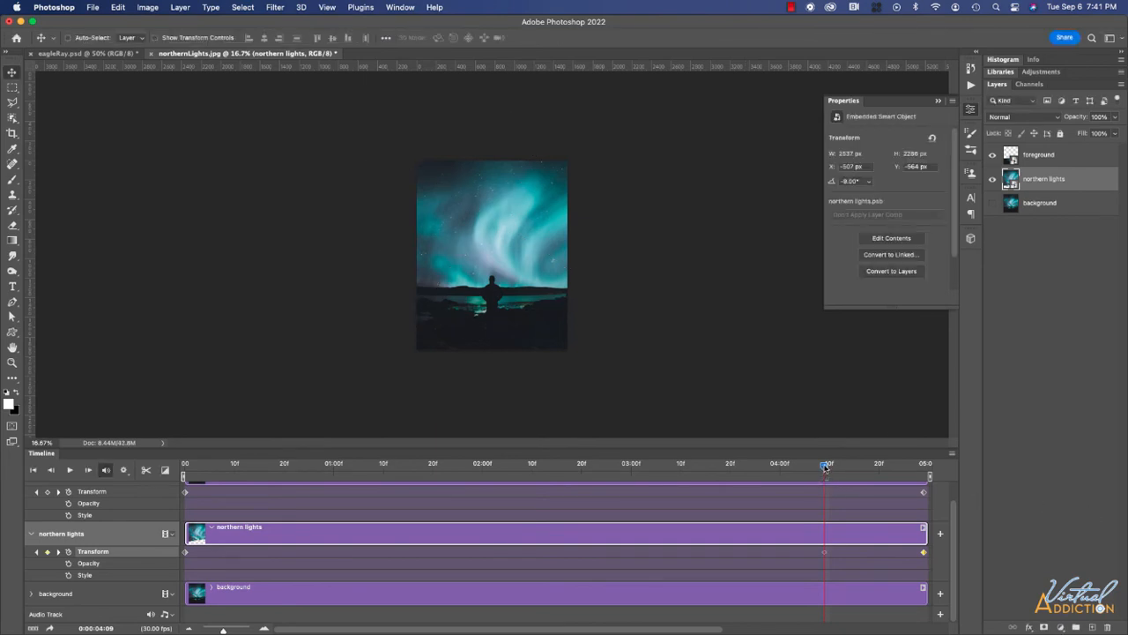
pyautogui.moveTo(825, 467)
pyautogui.mouseDown()
pyautogui.moveTo(926, 470)
pyautogui.moveTo(758, 476)
pyautogui.moveTo(841, 473)
pyautogui.mouseUp()
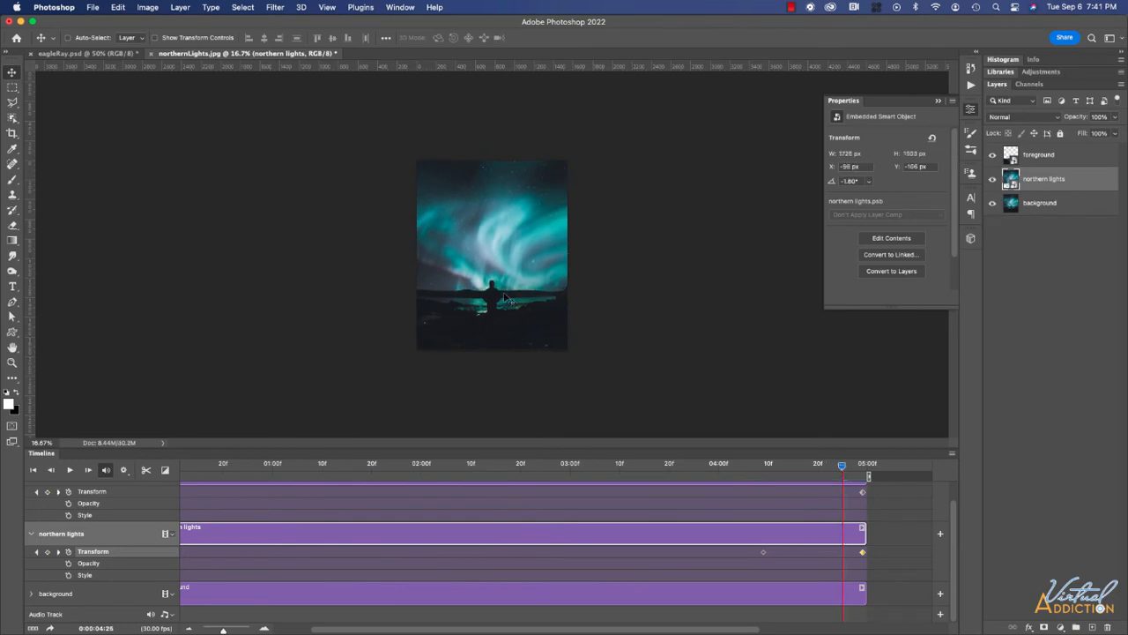
pyautogui.press('super+plus')
pyautogui.press('super+plus')
pyautogui.press('super+plus')
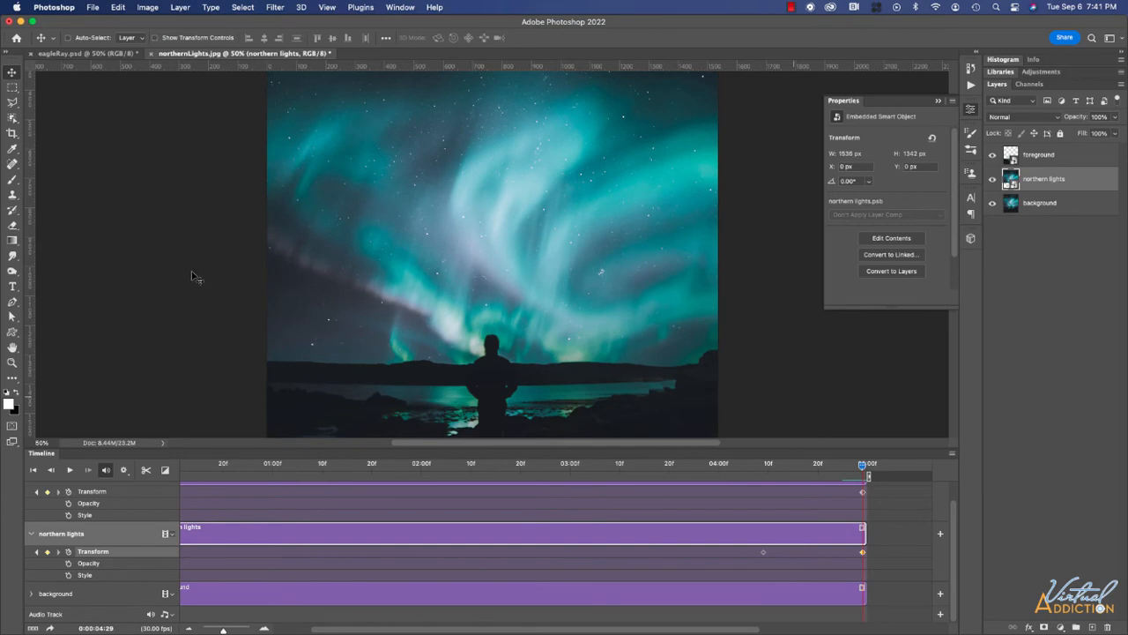
pyautogui.click(70, 469)
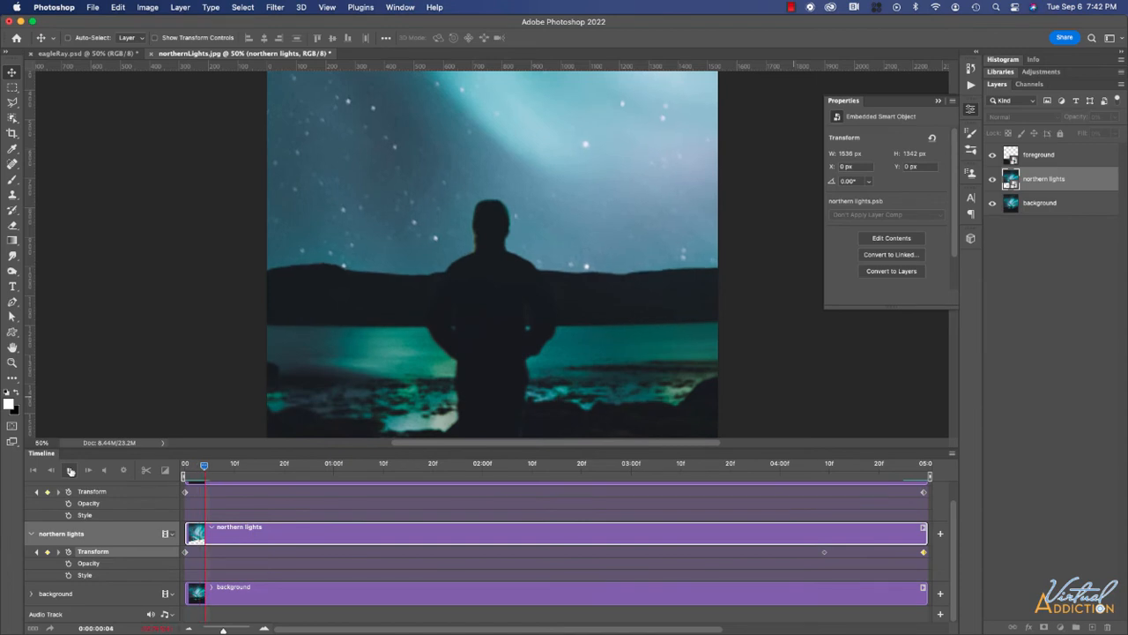
pyautogui.press('super+minus')
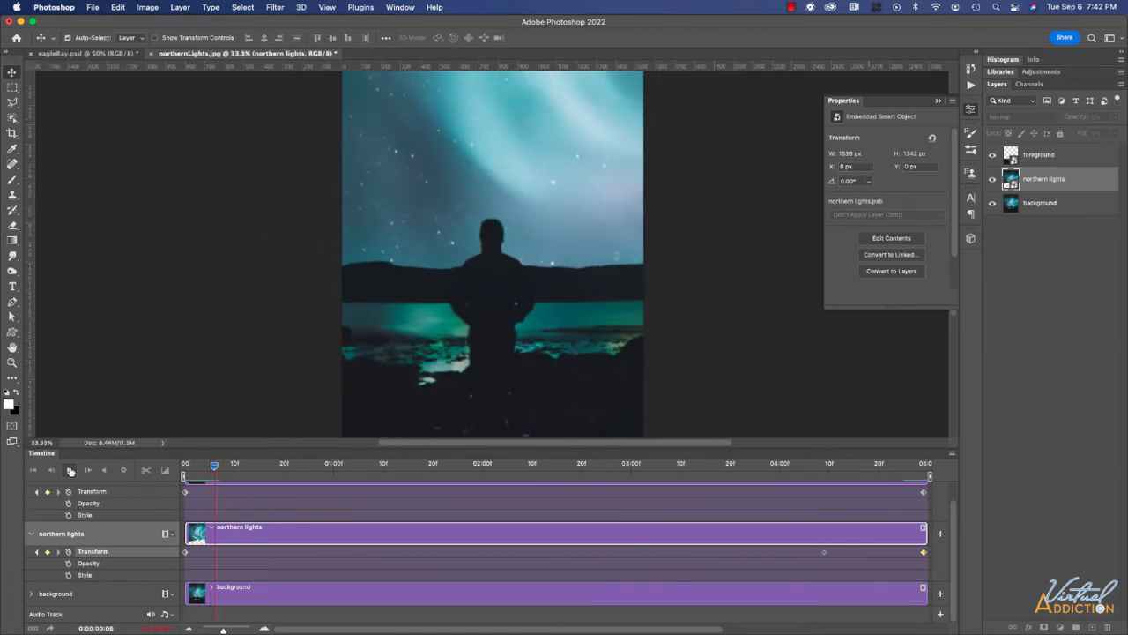
pyautogui.press('super+minus')
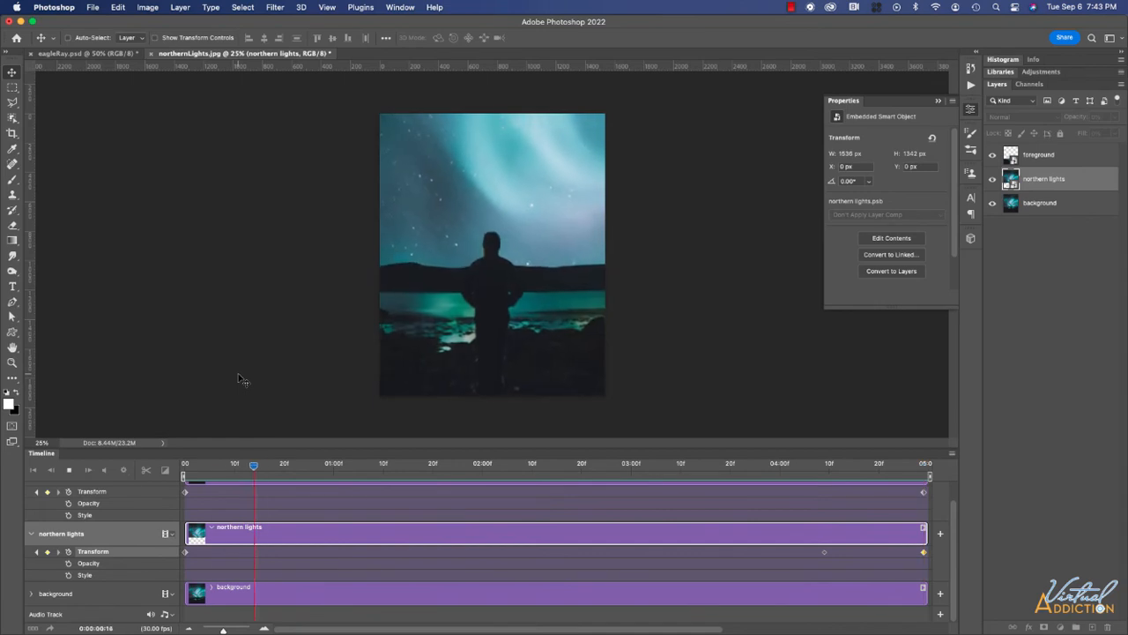
pyautogui.press('space')
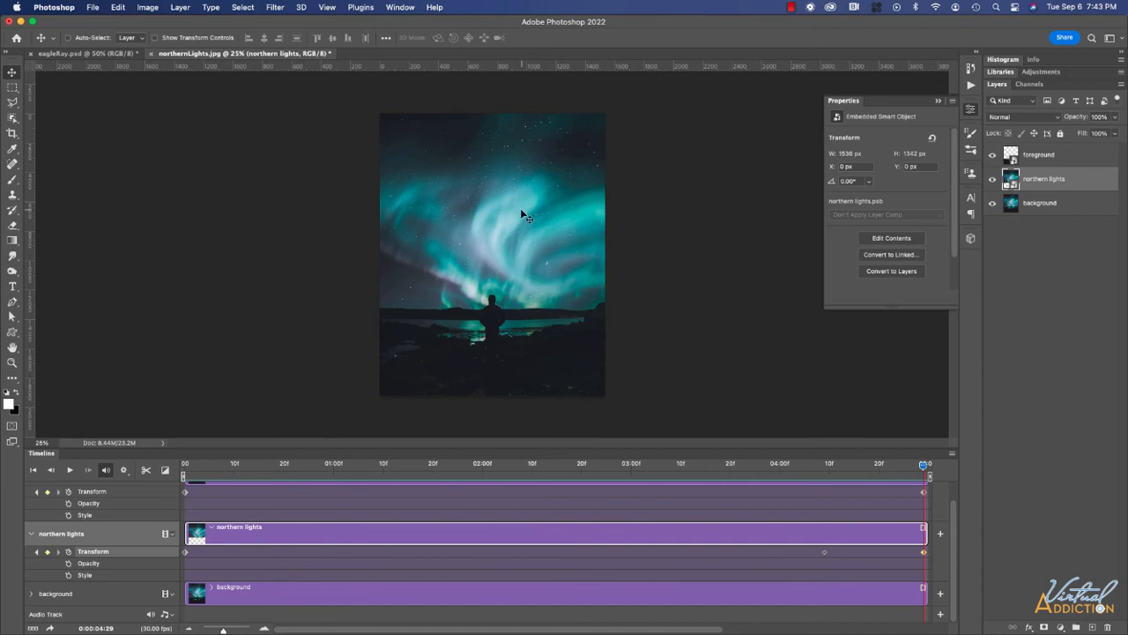
pyautogui.click(97, 55)
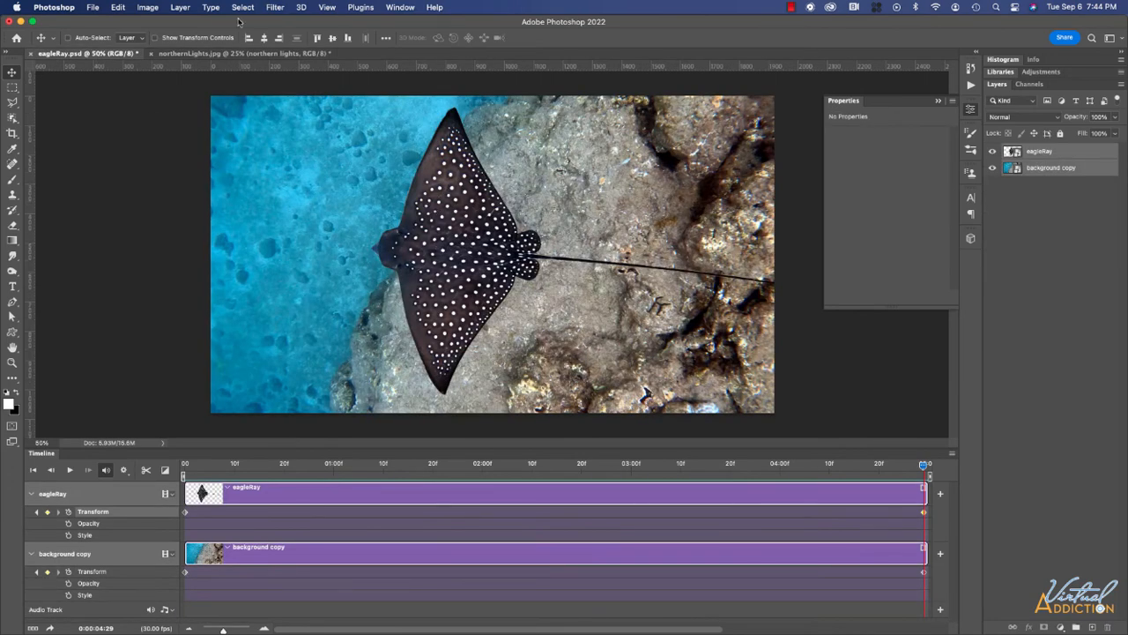
pyautogui.click(190, 55)
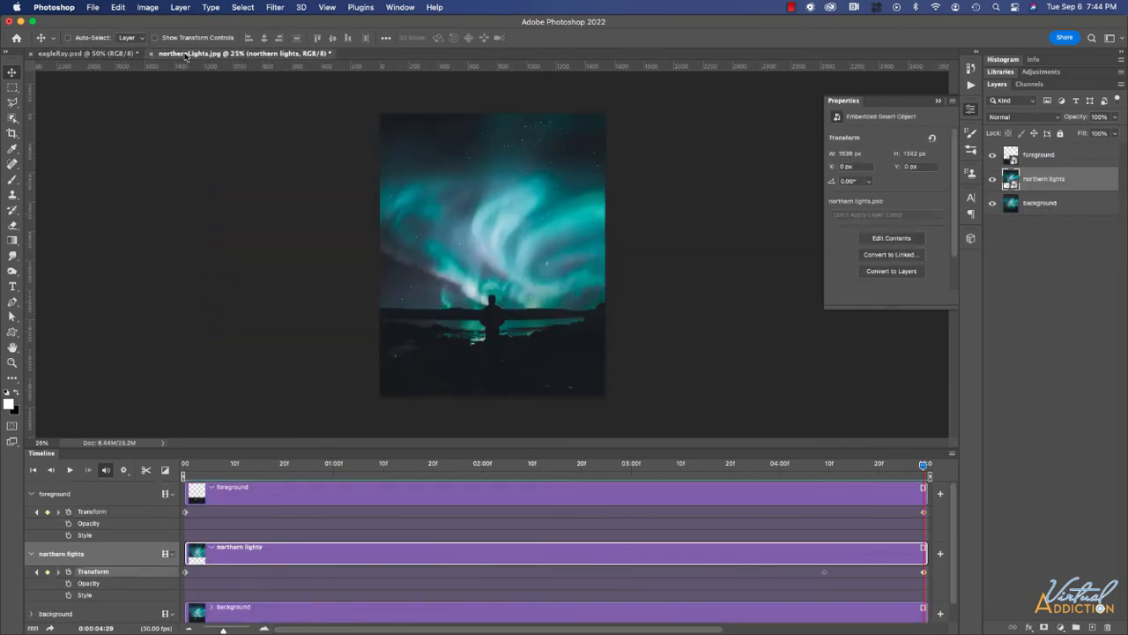
# Render northernLights.mp4 as H.264 using the YouTube HD 1080p 29.97 preset at 1920 × 1080.
pyautogui.click(93, 9)
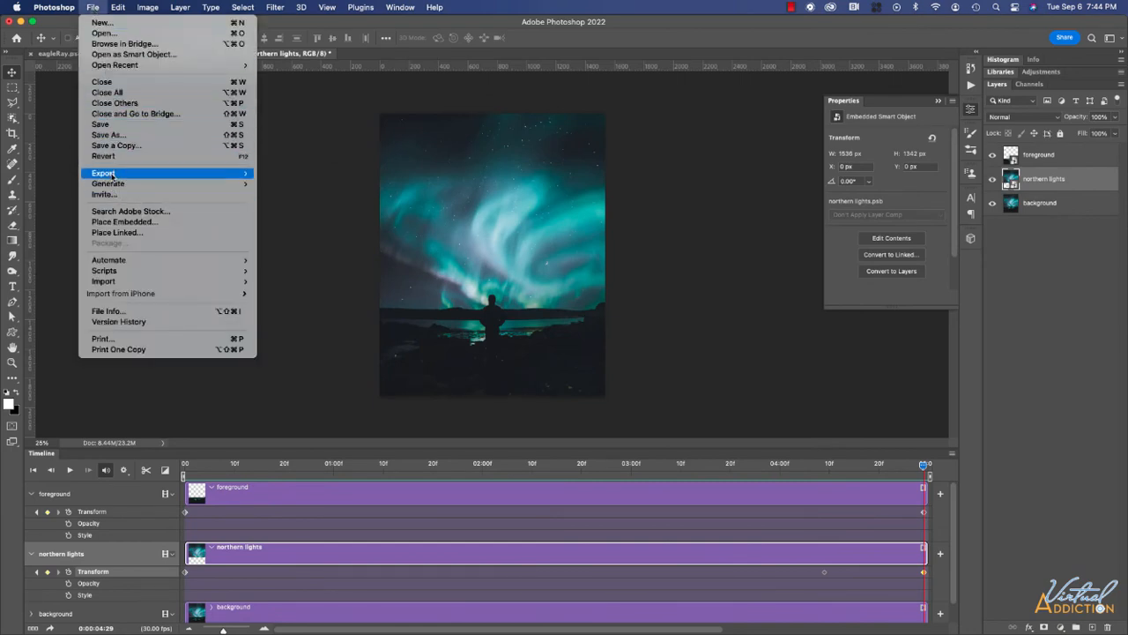
pyautogui.moveTo(111, 174)
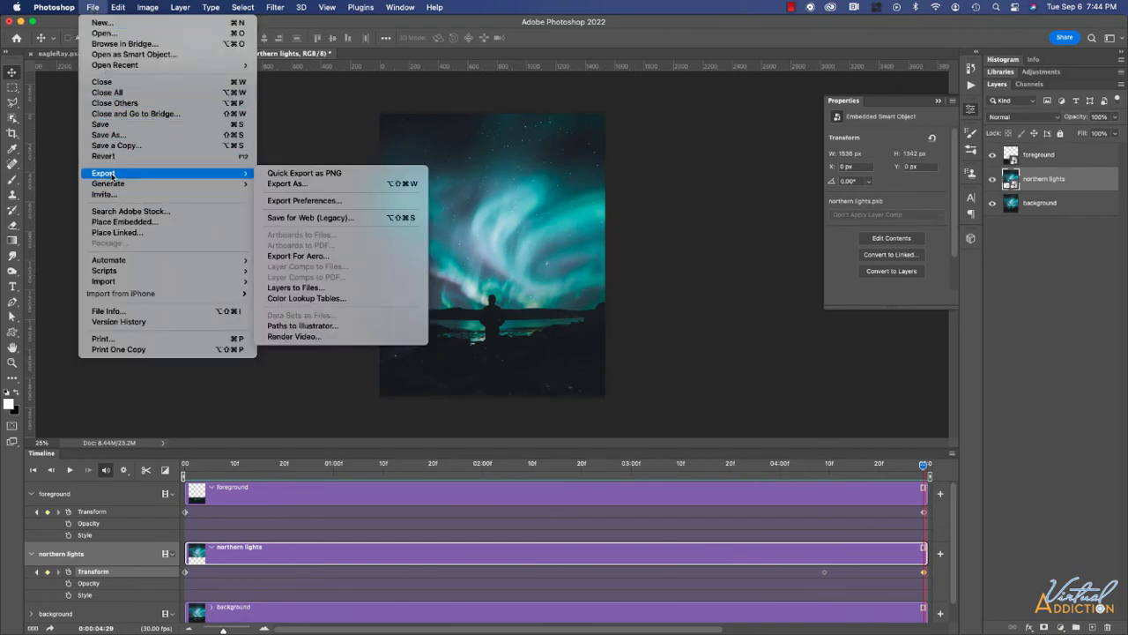
pyautogui.click(323, 336)
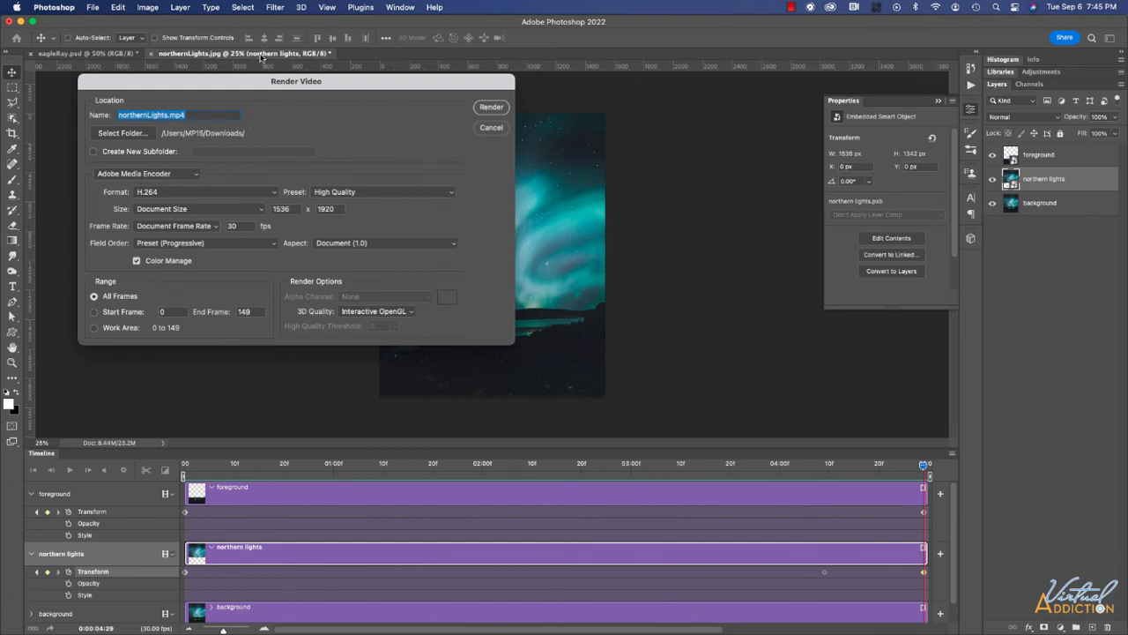
pyautogui.click(384, 192)
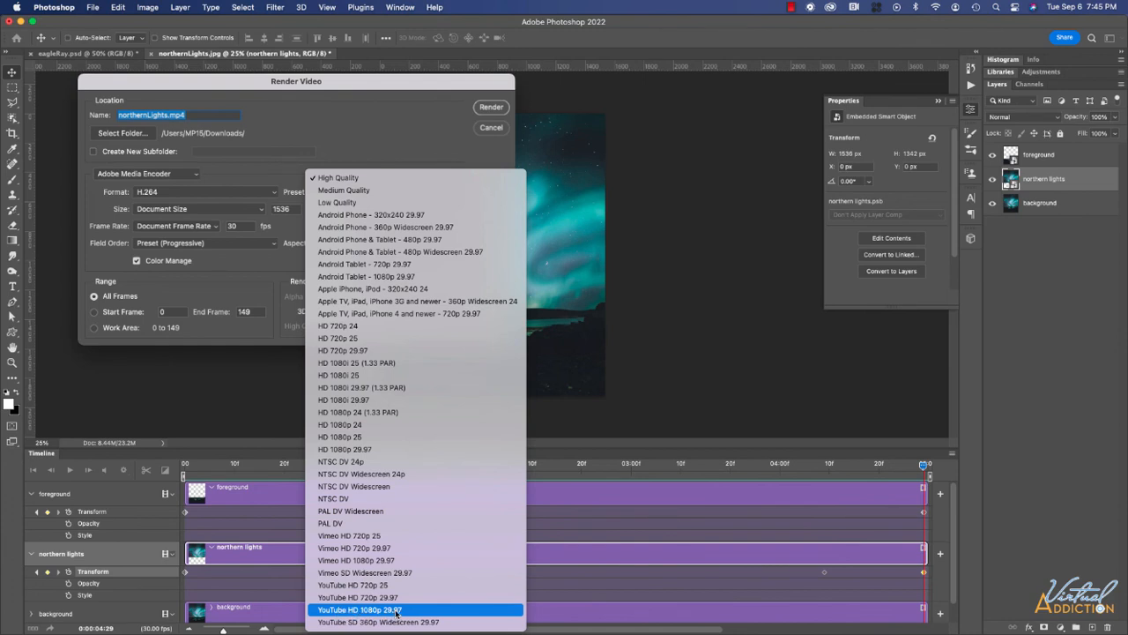
pyautogui.click(395, 610)
pyautogui.click(388, 192)
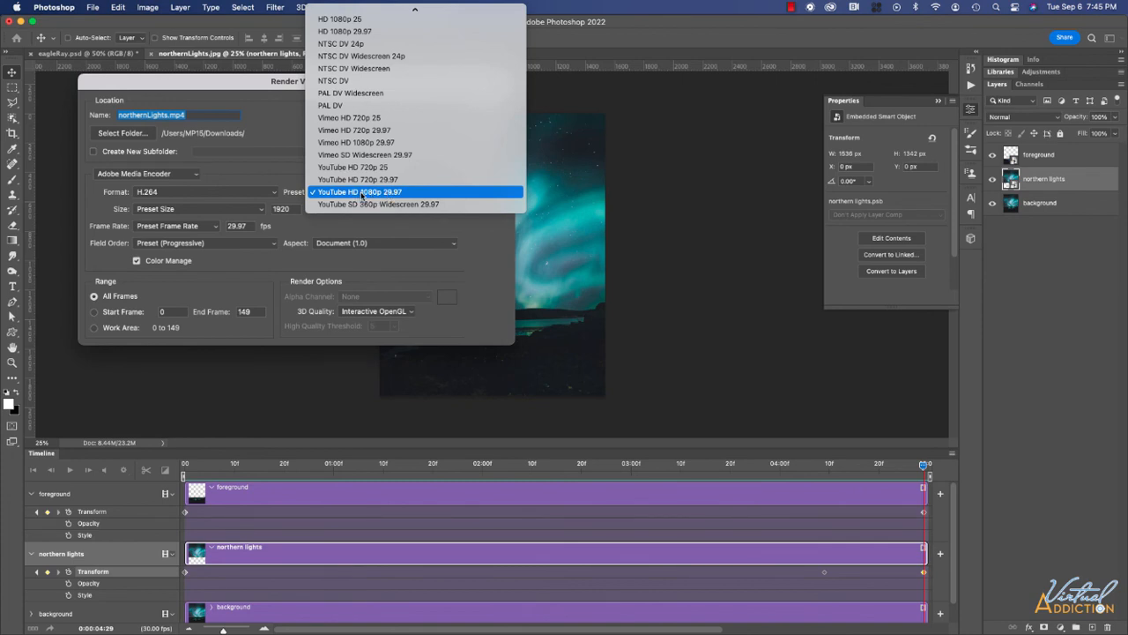
pyautogui.click(361, 193)
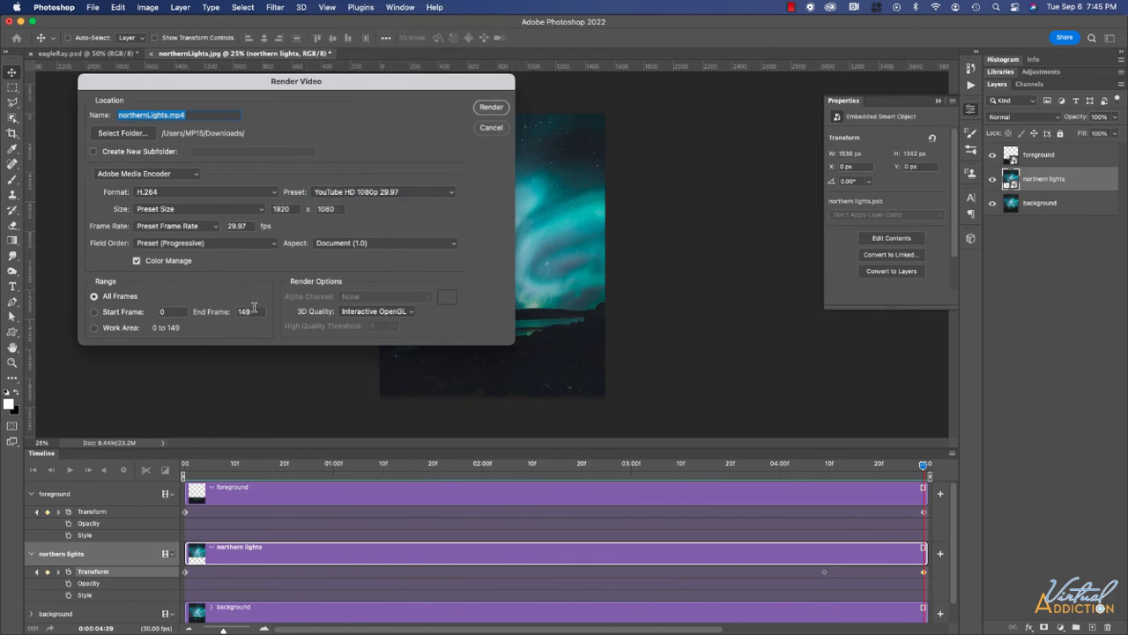
pyautogui.click(489, 107)
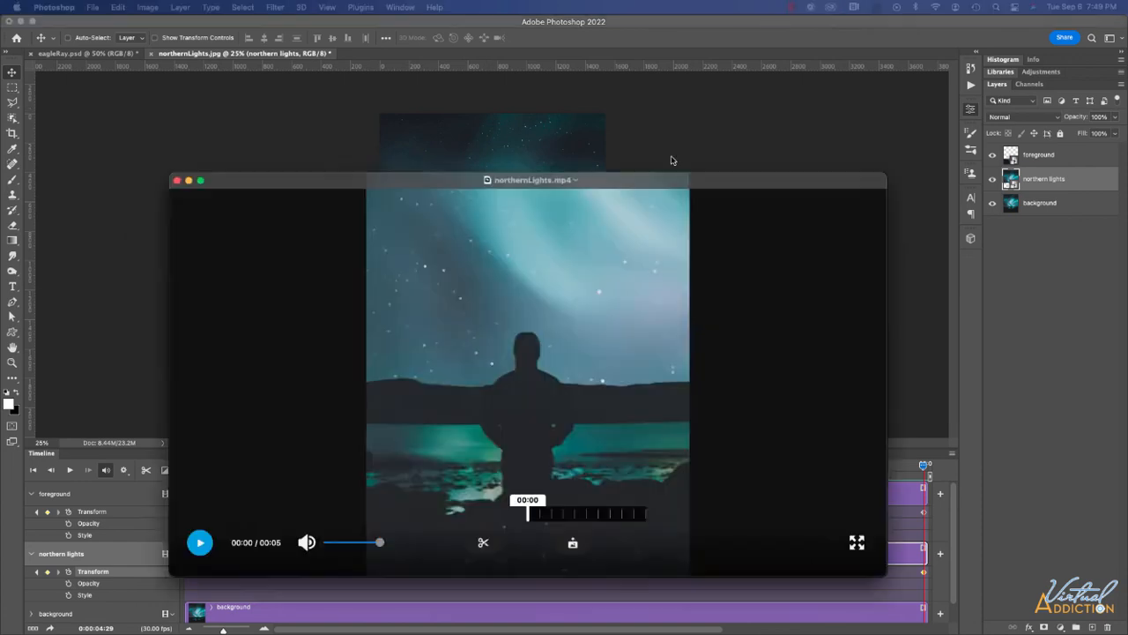
# Play northernLights.mp4 in GoPro Player, restarting it to watch the full 5-second aurora animation.
pyautogui.click(187, 430)
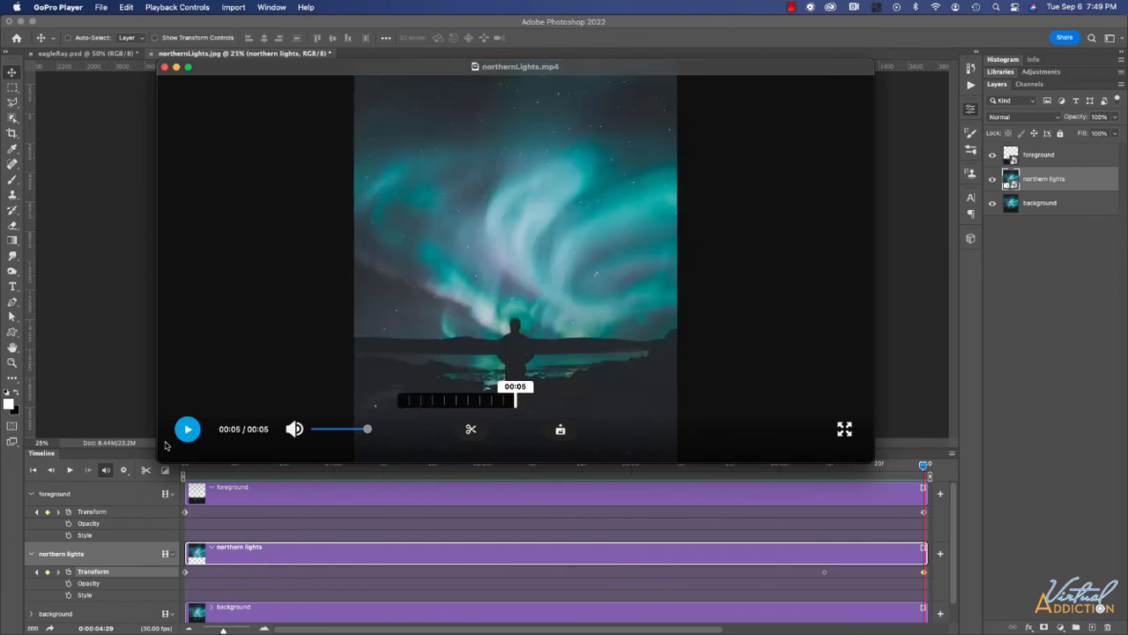
pyautogui.click(188, 431)
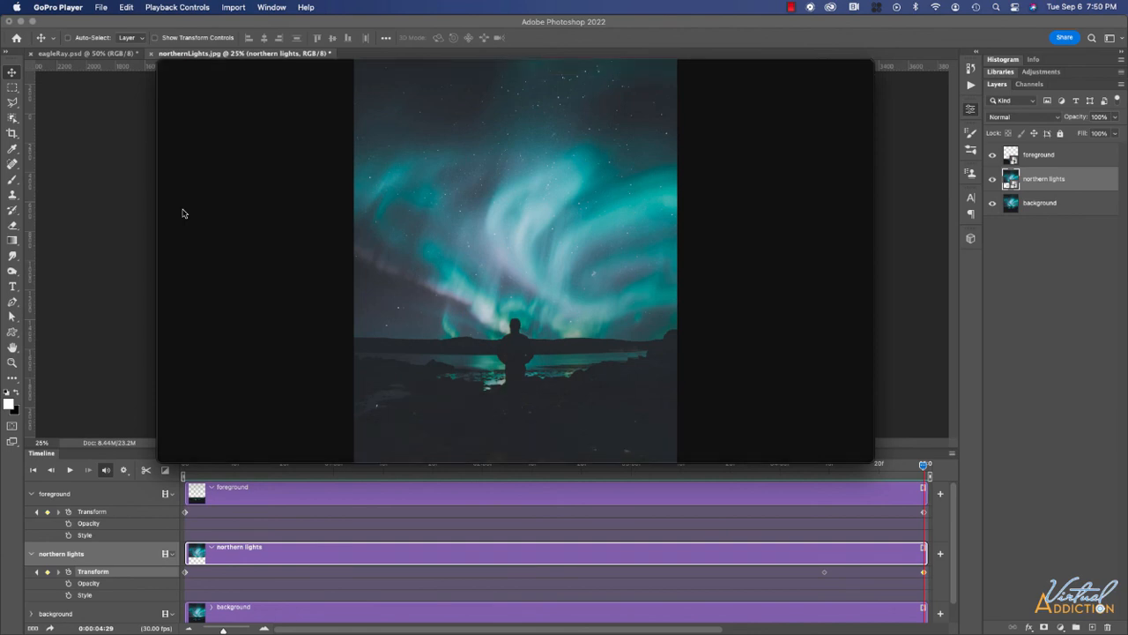
pyautogui.moveTo(185, 211)
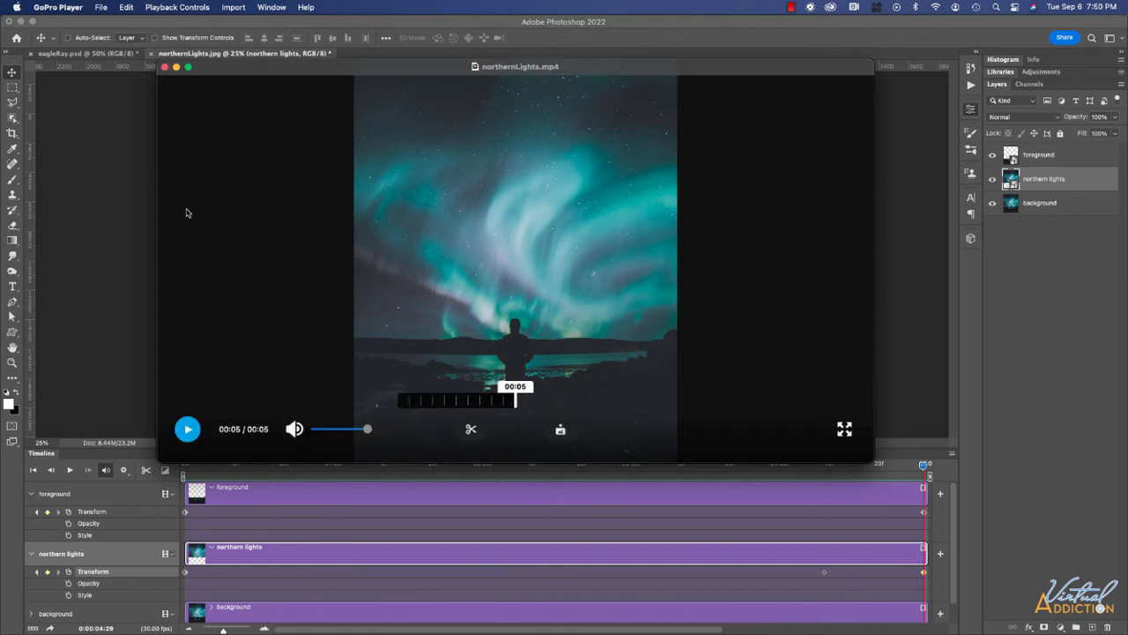